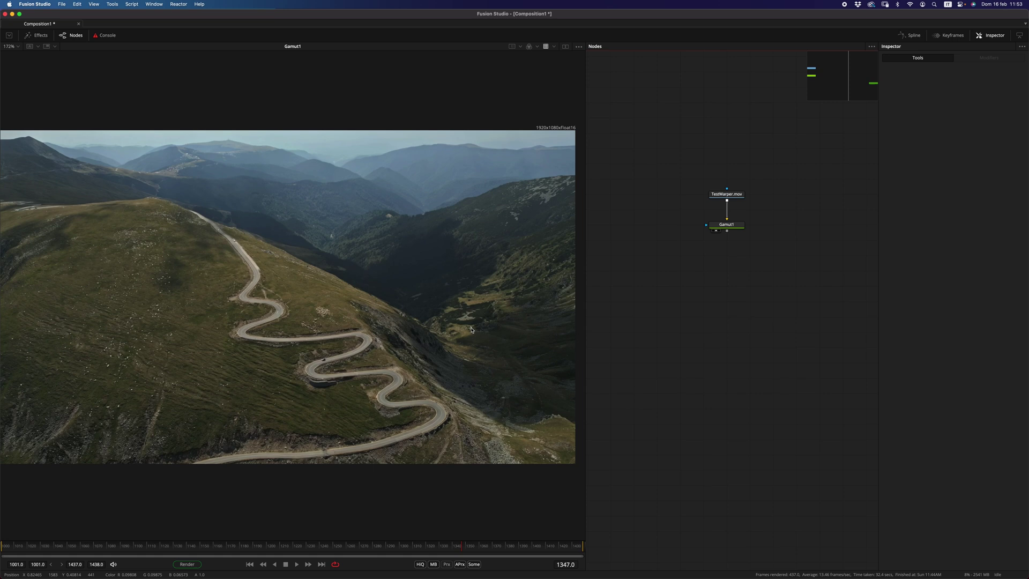
{"action": "key", "text": "shift+space"}
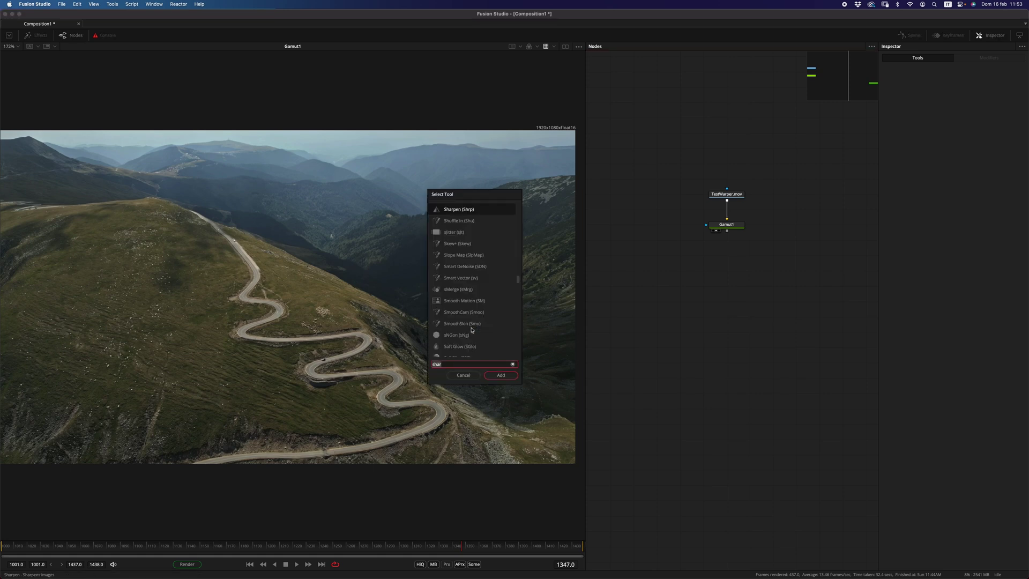
{"action": "type", "text": "pa"}
{"action": "key", "text": "Escape"}
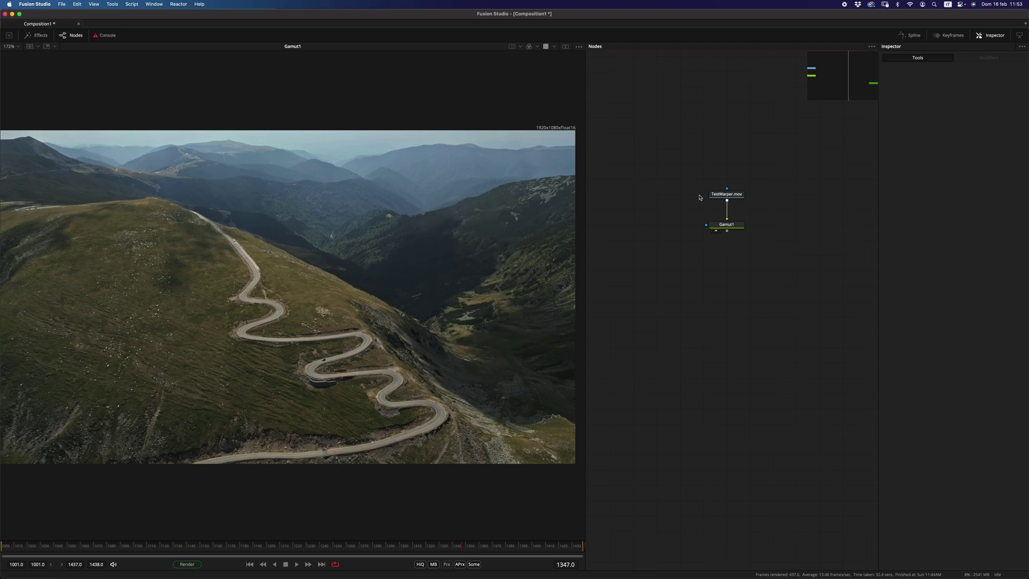
Step: Add a Paint node after the Gamut1 node
{"action": "left_click", "coordinate": [735, 228]}
{"action": "key", "text": "shift+space"}
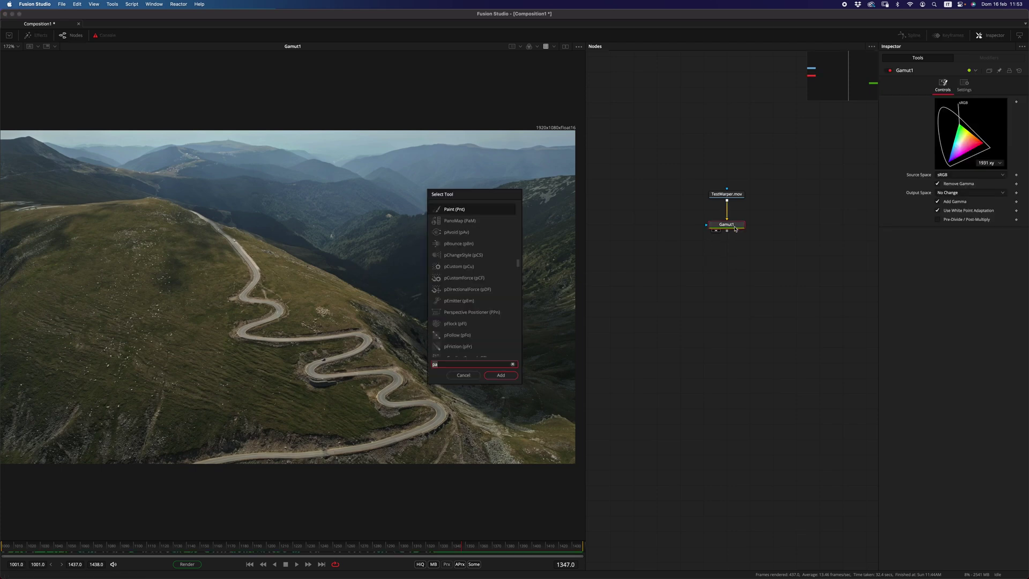
{"action": "type", "text": "ap"}
{"action": "key", "text": "Down"}
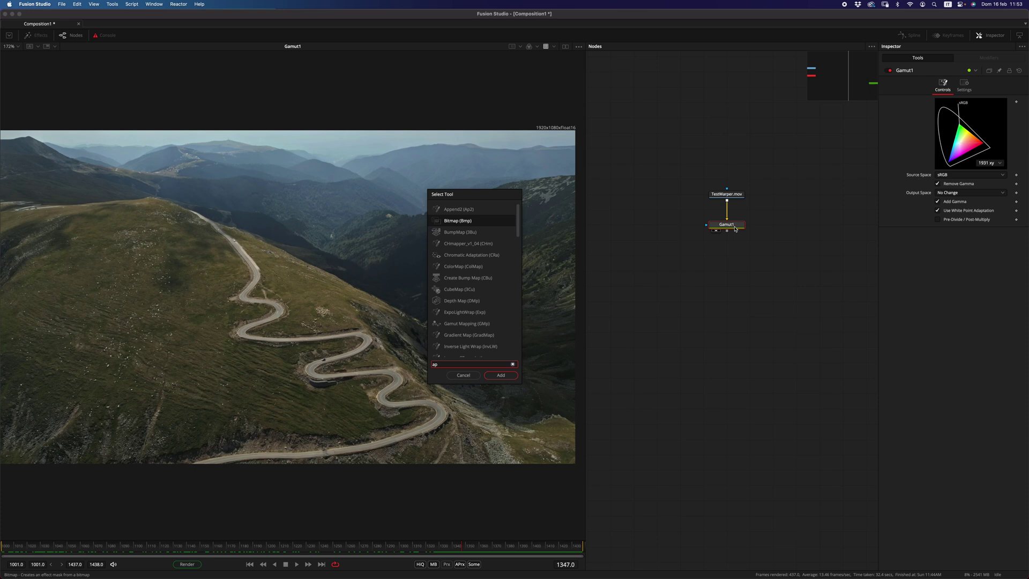
{"action": "key", "text": "BackSpace"}
{"action": "key", "text": "BackSpace"}
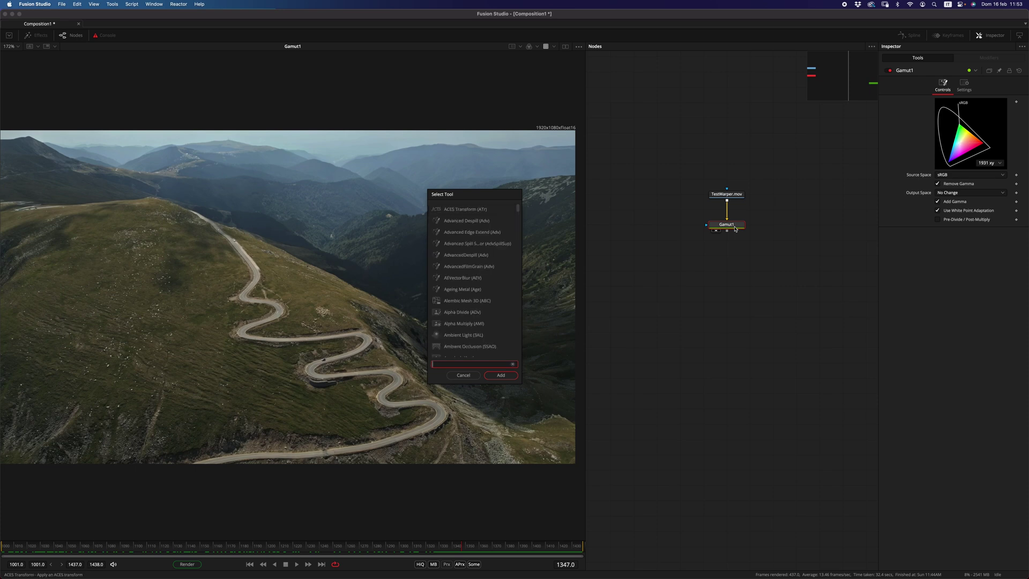
{"action": "type", "text": "pain"}
{"action": "key", "text": "Return"}
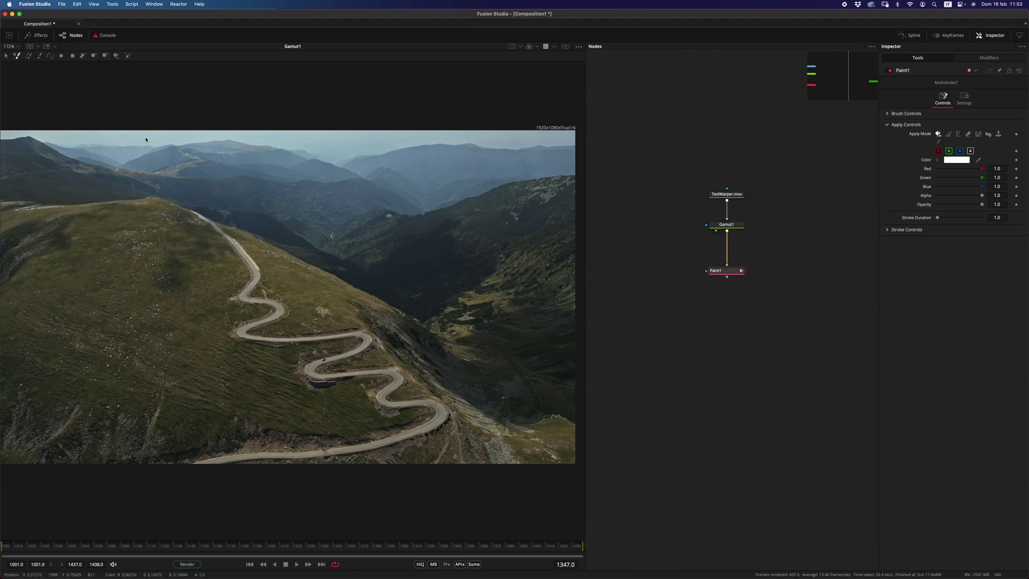
Step: View Paint1 and paint a curvy freehand stroke in pure red over the grassy hillside with the Stroke tool
{"action": "left_click", "coordinate": [40, 55]}
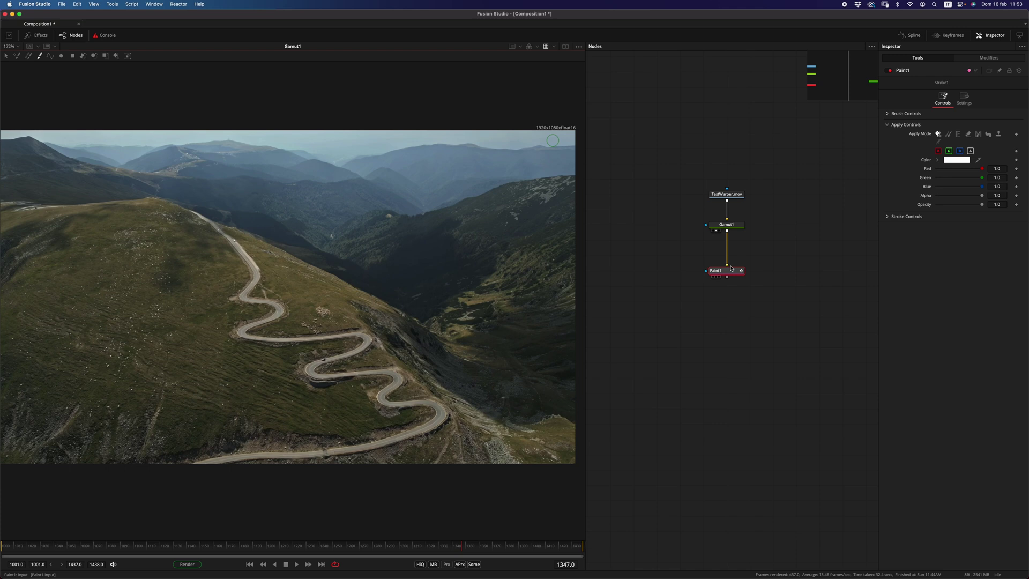
{"action": "key", "text": "1"}
{"action": "left_click", "coordinate": [938, 159]}
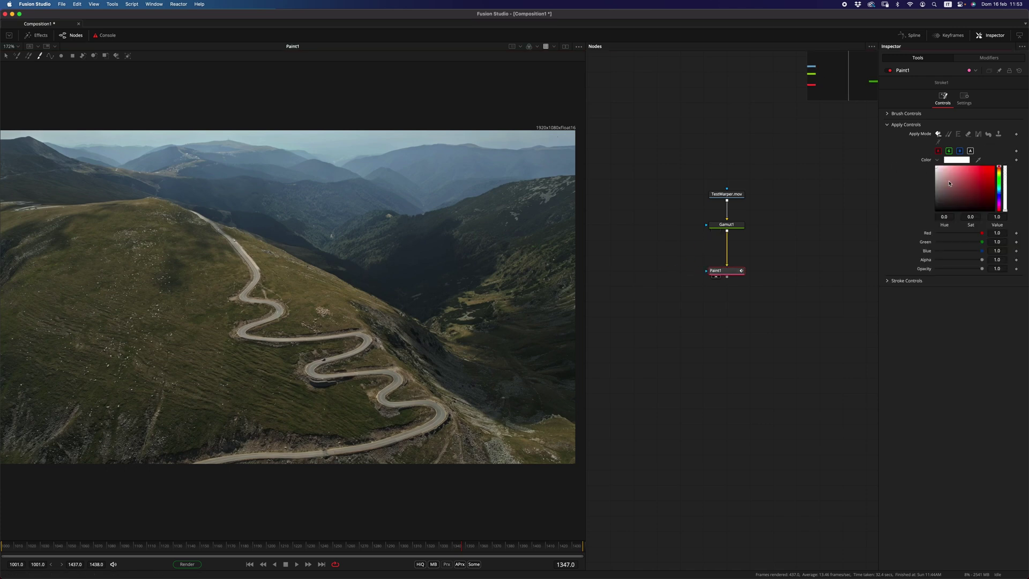
{"action": "left_click_drag", "start_coordinate": [950, 183], "coordinate": [995, 166]}
{"action": "mouse_move", "coordinate": [181, 266]}
{"action": "left_mouse_down"}
{"action": "mouse_move", "coordinate": [220, 356]}
{"action": "mouse_move", "coordinate": [179, 372]}
{"action": "mouse_move", "coordinate": [343, 398]}
{"action": "left_mouse_up"}
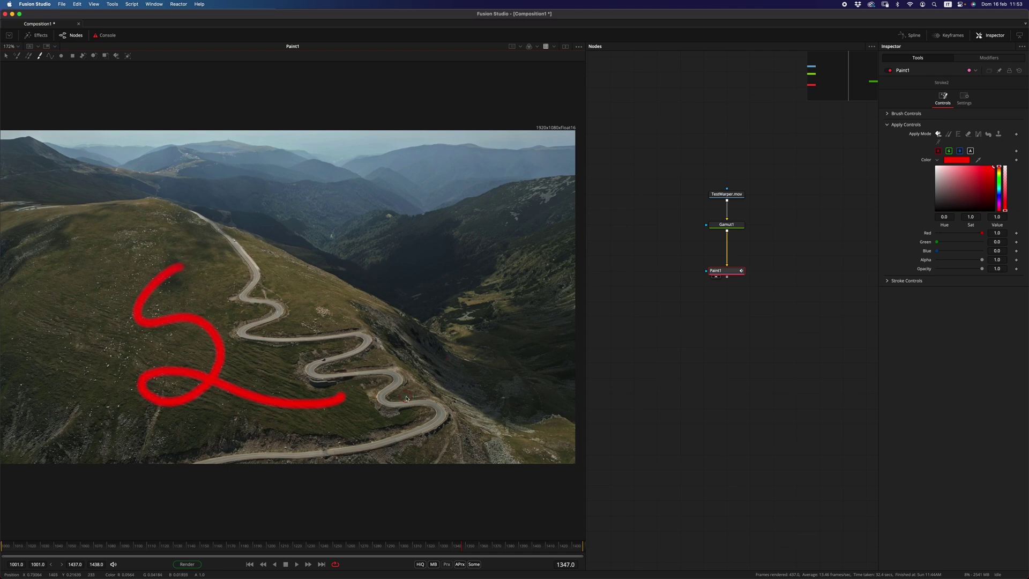
Step: Try the paint stroke's Clone apply mode with a source point near the winding road, and switch the mode to Smear
{"action": "left_click", "coordinate": [949, 134]}
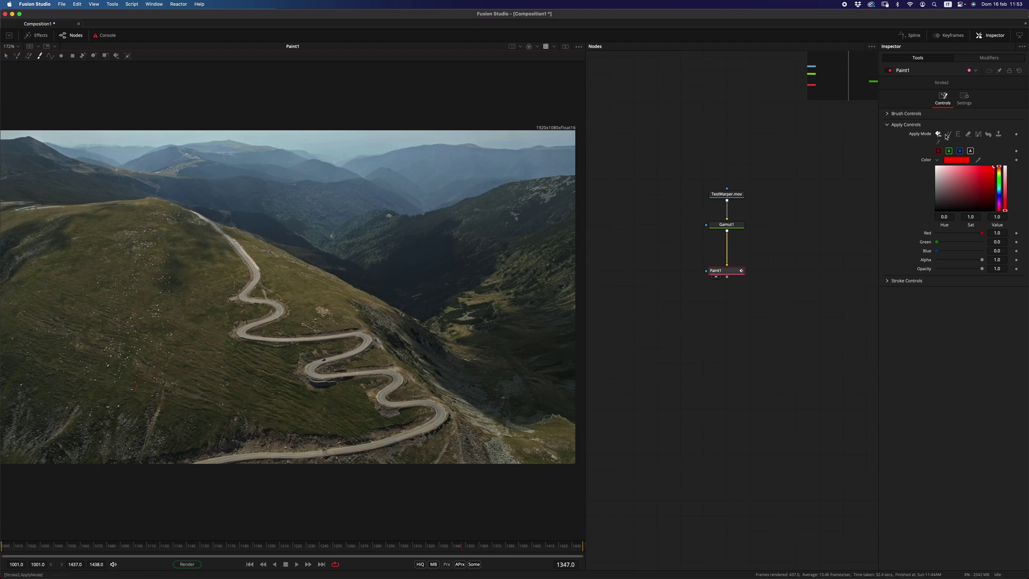
{"action": "scroll", "coordinate": [351, 297], "scroll_direction": "up", "scroll_amount": 5}
{"action": "left_click", "coordinate": [246, 291], "text": "alt"}
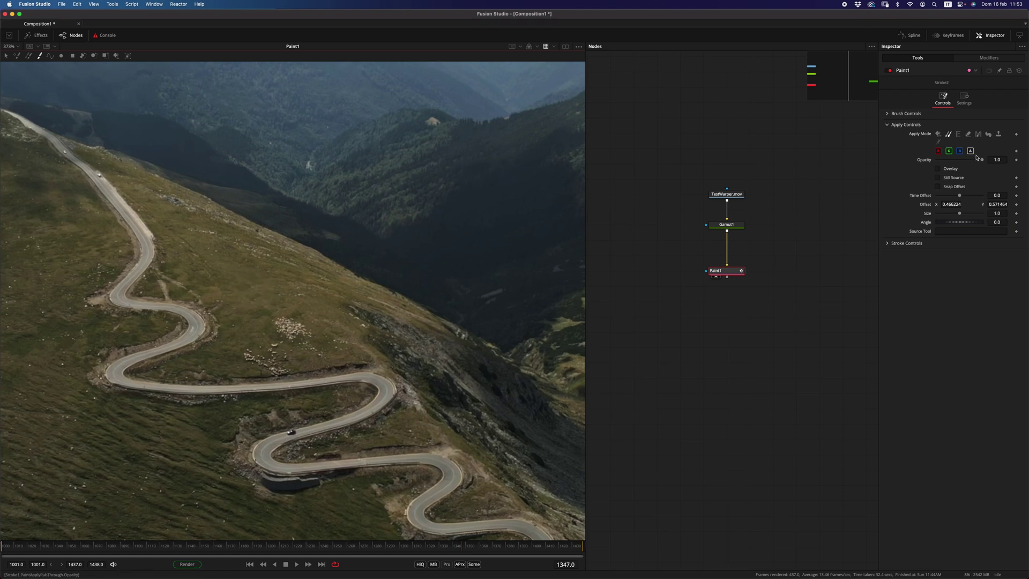
{"action": "left_click", "coordinate": [990, 134]}
{"action": "scroll", "coordinate": [196, 274], "scroll_direction": "down", "scroll_amount": 5}
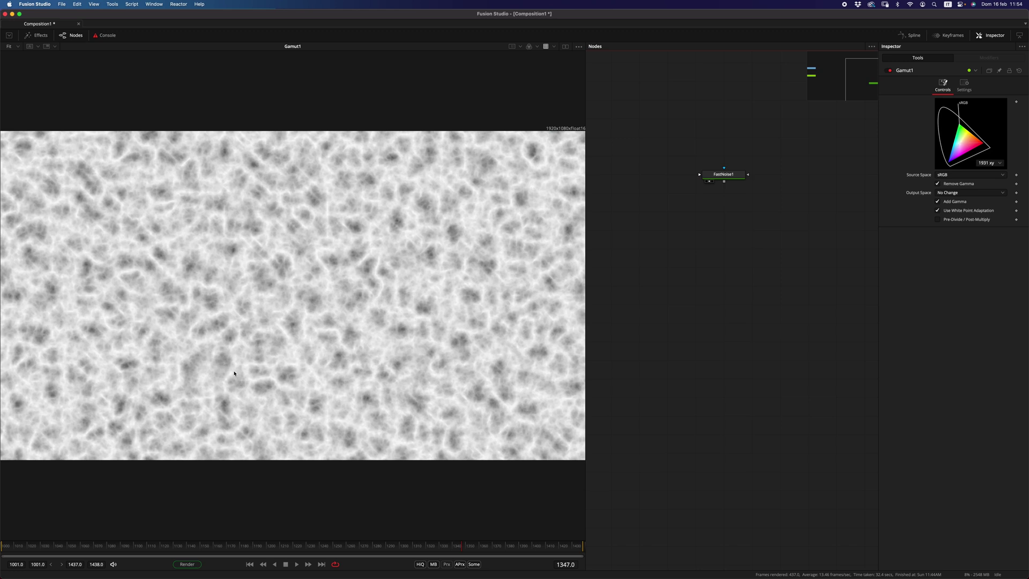
Step: Turn off the viewer LUT and add a Custom Tool node fed by FastNoise1, placed below it
{"action": "left_click", "coordinate": [716, 174]}
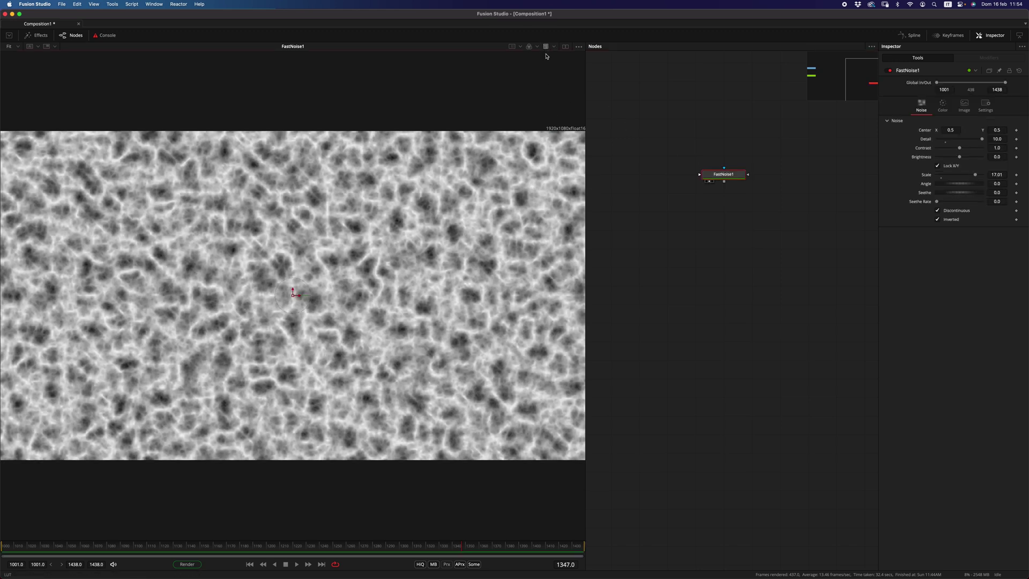
{"action": "left_click", "coordinate": [545, 47]}
{"action": "key", "text": "shift+space"}
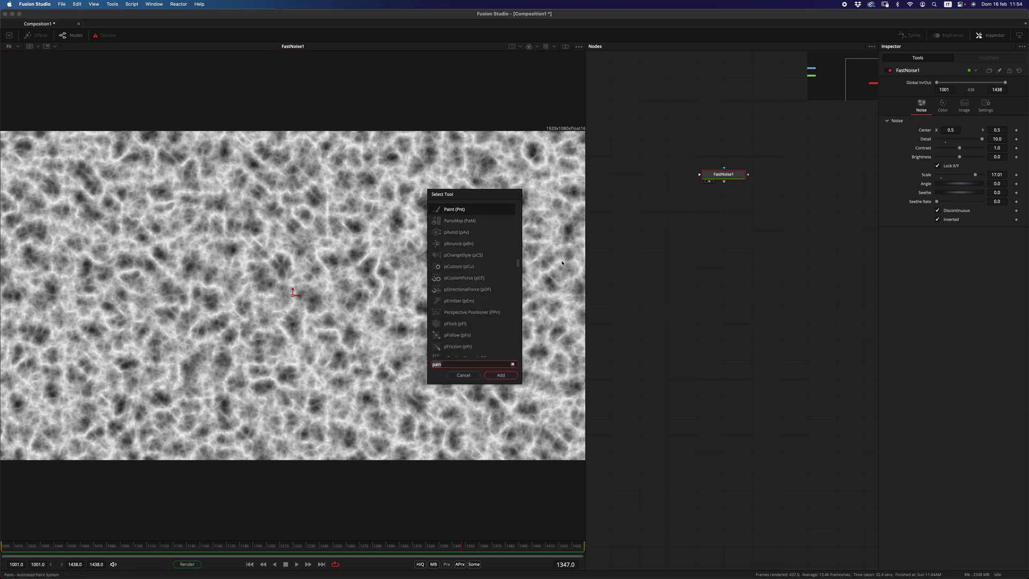
{"action": "type", "text": "cust"}
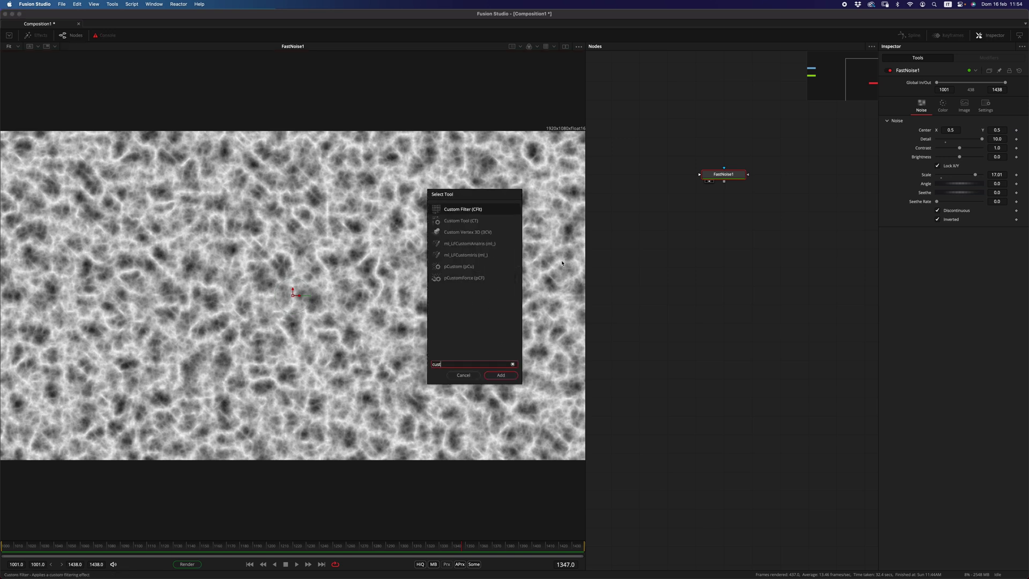
{"action": "key", "text": "Down"}
{"action": "key", "text": "Down"}
{"action": "key", "text": "Up"}
{"action": "key", "text": "Return"}
{"action": "left_click_drag", "start_coordinate": [740, 189], "coordinate": [401, 410]}
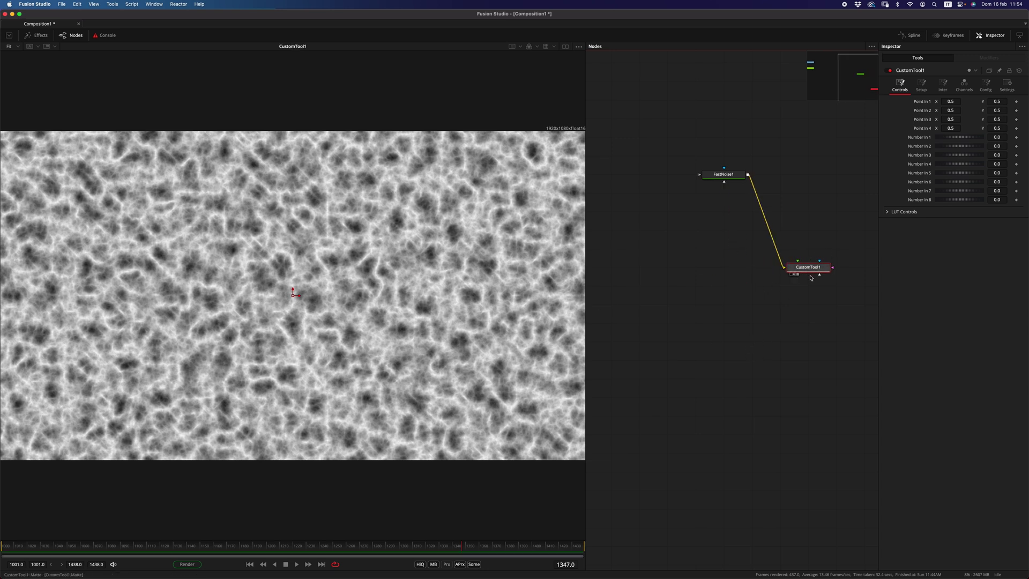
{"action": "left_click", "coordinate": [965, 86]}
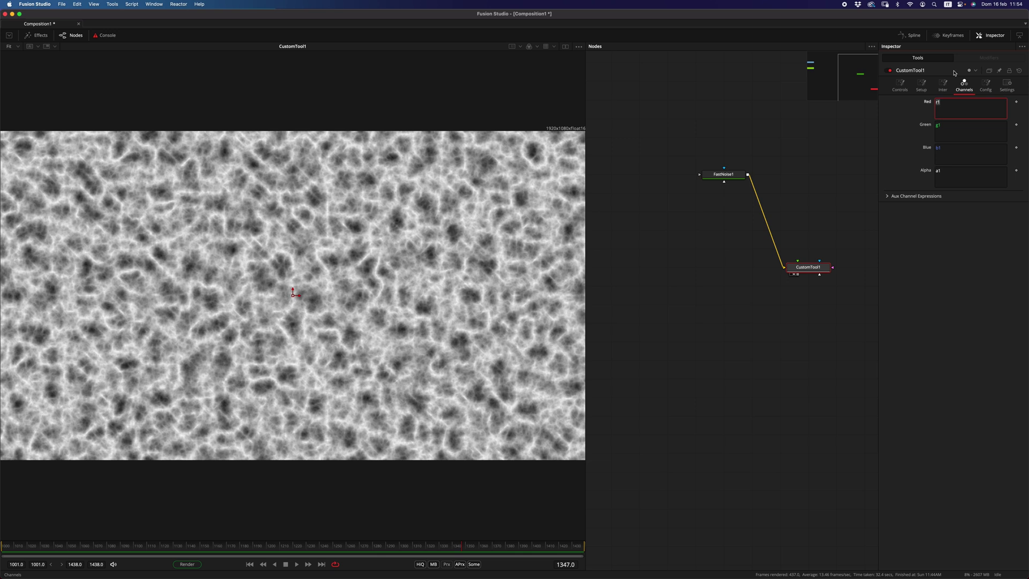
{"action": "type", "text": "x"}
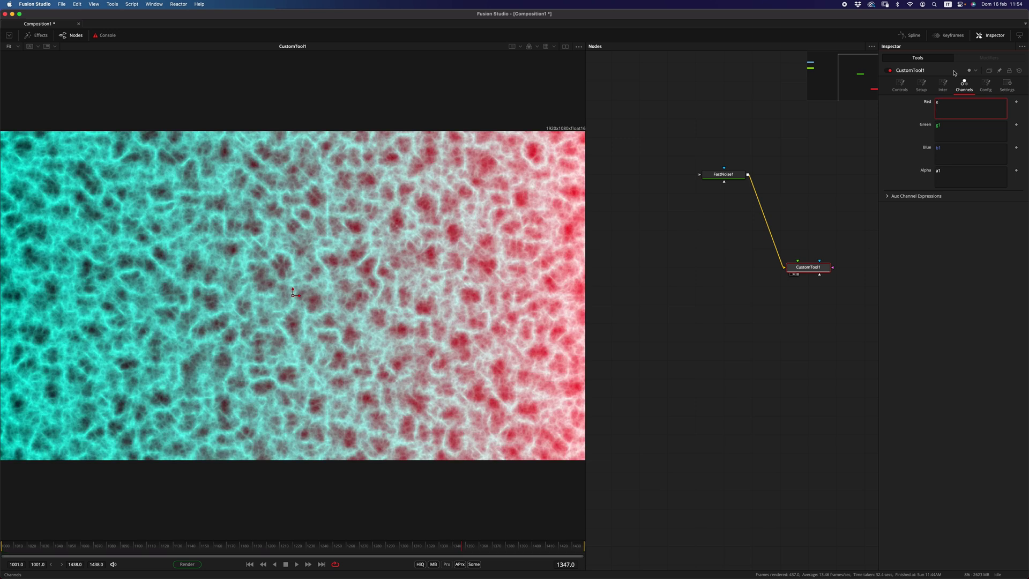
{"action": "key", "text": "Tab"}
{"action": "key", "text": "BackSpace"}
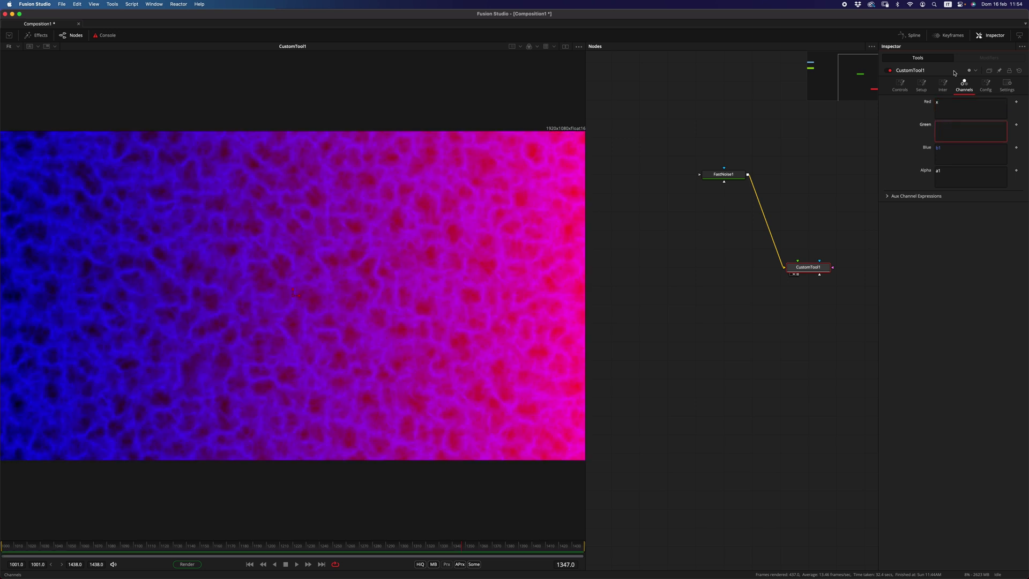
{"action": "type", "text": "y"}
{"action": "key", "text": "Tab"}
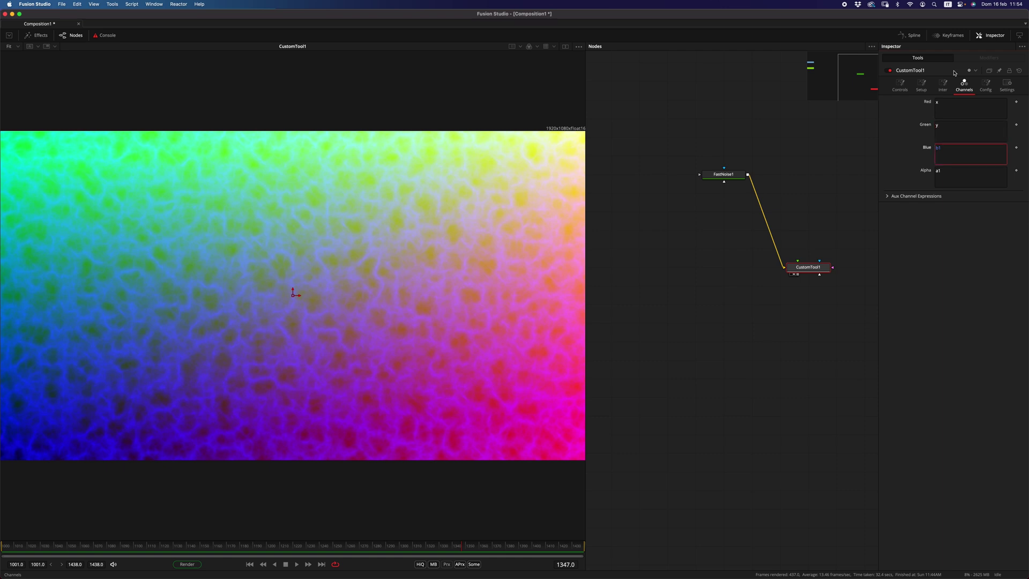
{"action": "type", "text": "0"}
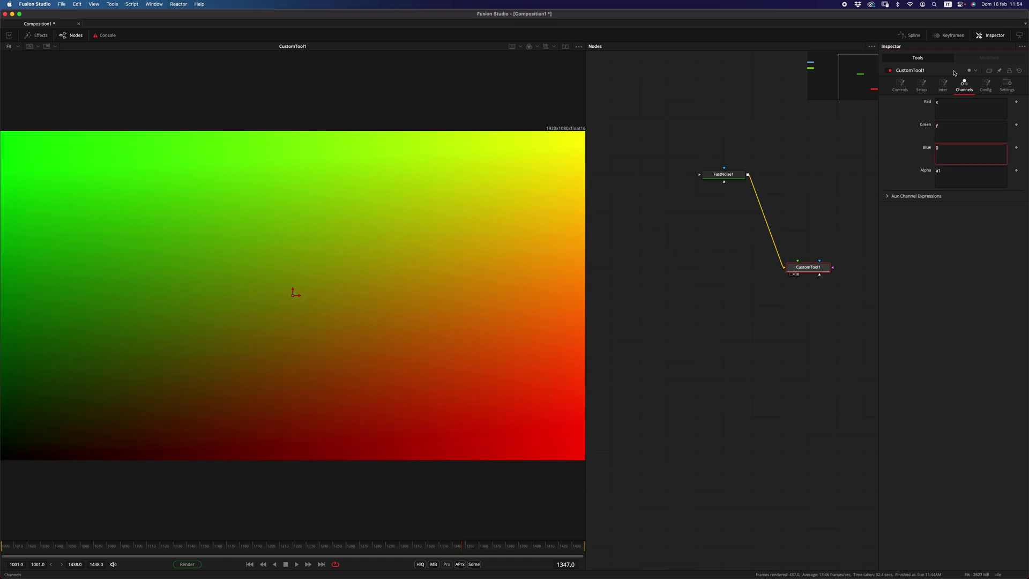
Step: Set the Custom Tool's alpha channel expression to 1
{"action": "key", "text": "Tab"}
{"action": "key", "text": "Tab"}
{"action": "key", "text": "Tab"}
{"action": "key", "text": "Tab"}
{"action": "key", "text": "Tab"}
{"action": "type", "text": "1"}
{"action": "key", "text": "Return"}
{"action": "key", "text": "BackSpace"}
{"action": "left_click", "coordinate": [655, 302]}
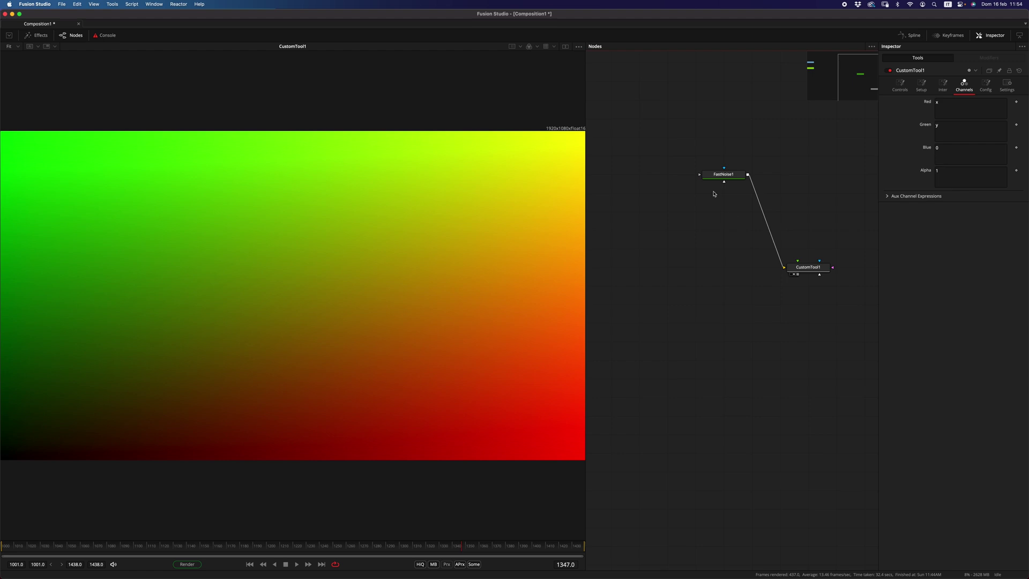
Step: Insert a Change Depth node between FastNoise1 and CustomTool1 and arrange the two lower nodes in a column
{"action": "key", "text": "shift+space"}
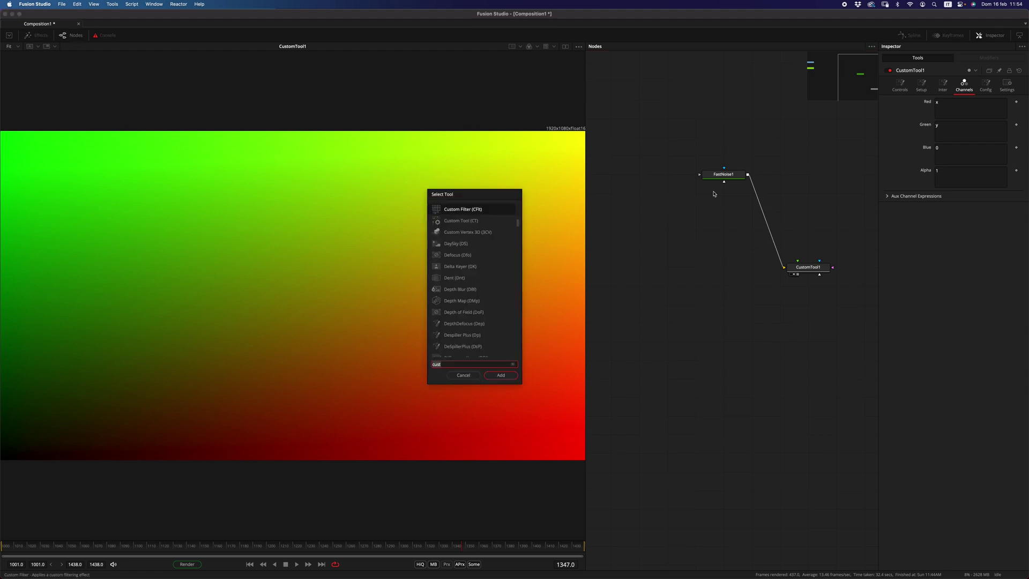
{"action": "type", "text": "cha"}
{"action": "key", "text": "Return"}
{"action": "left_click_drag", "start_coordinate": [823, 271], "coordinate": [823, 234]}
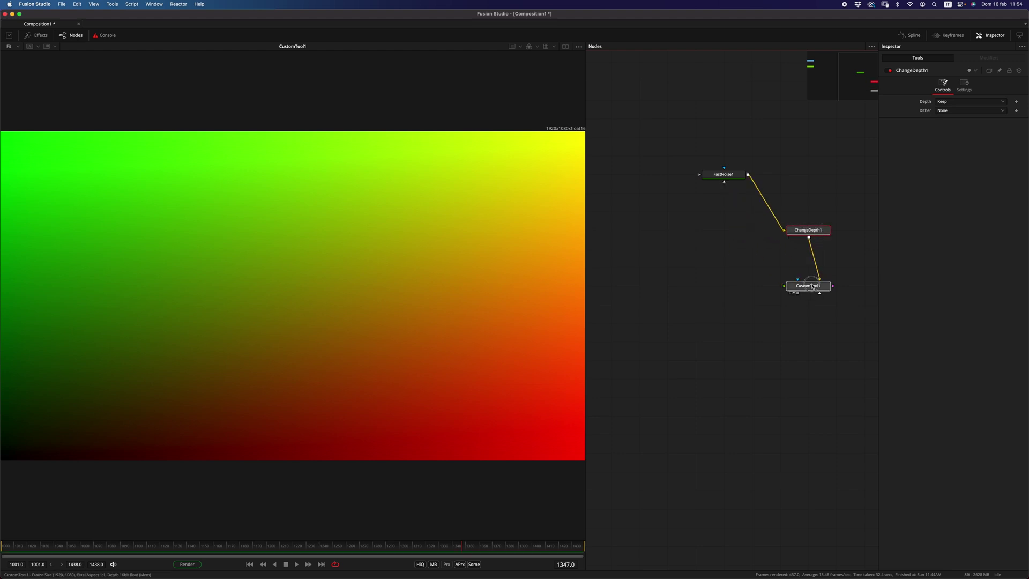
{"action": "left_click_drag", "start_coordinate": [808, 286], "coordinate": [809, 267]}
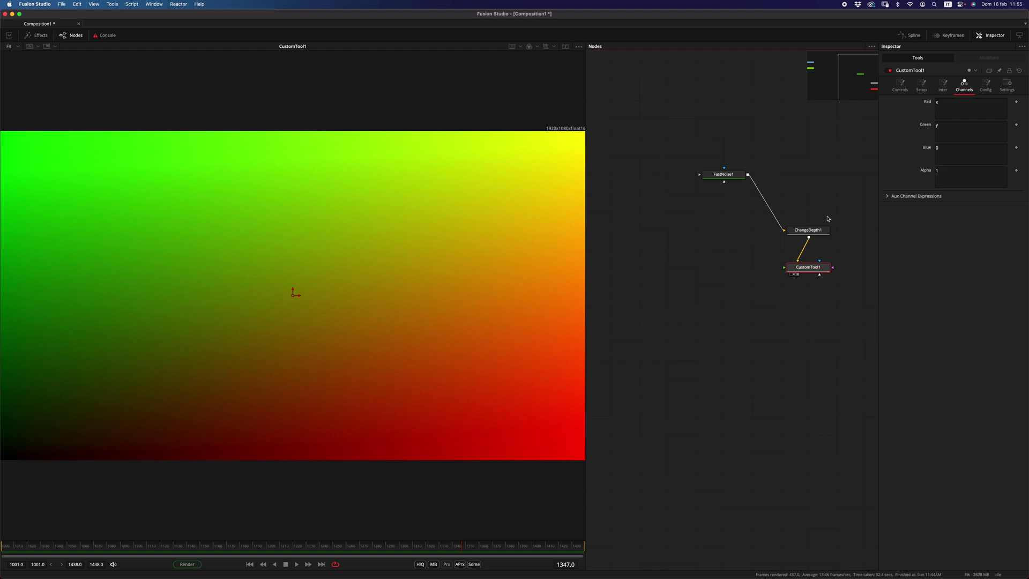
Step: Set the ChangeDepth1 node's depth to float32
{"action": "left_click", "coordinate": [809, 230]}
{"action": "left_click", "coordinate": [957, 102]}
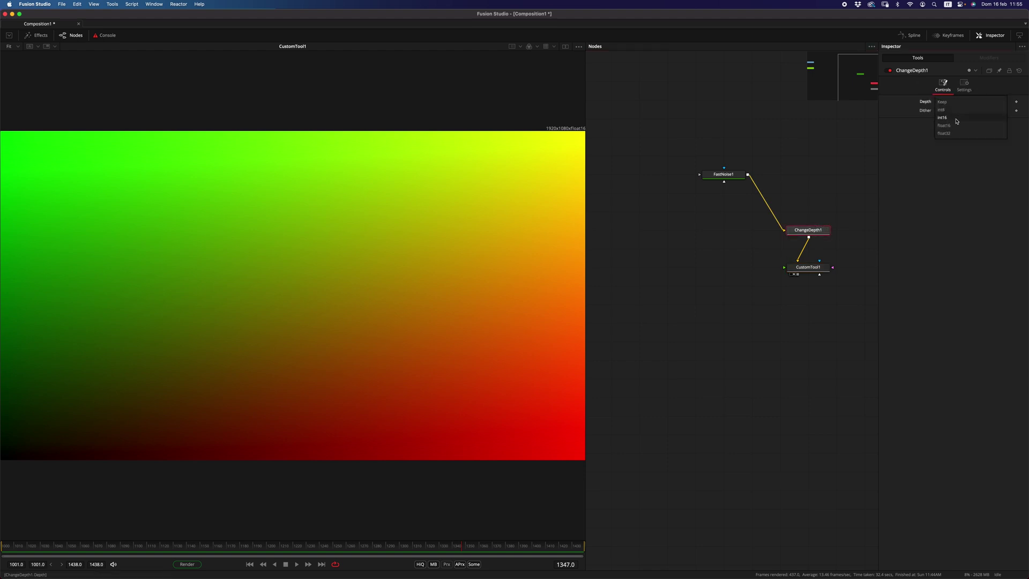
{"action": "left_click", "coordinate": [948, 134]}
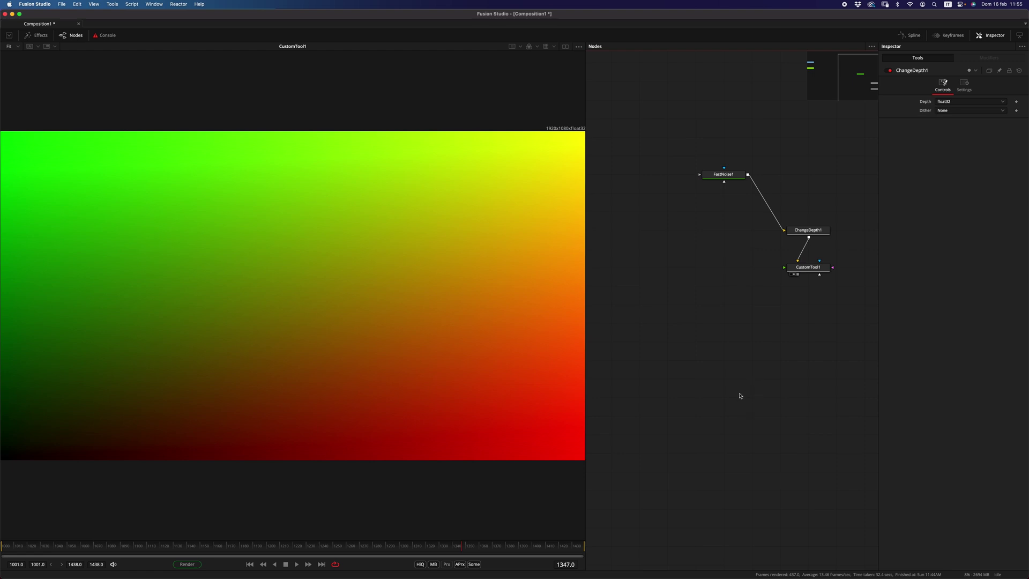
Step: Add a new Paint node below the network and connect the CustomTool1 output to its input
{"action": "key", "text": "shift+space"}
{"action": "type", "text": "cha"}
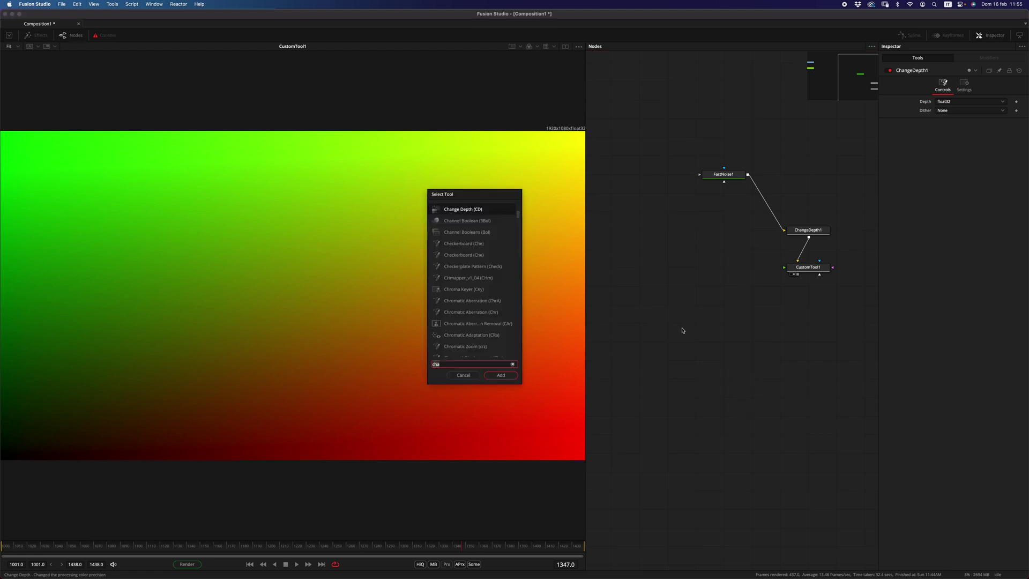
{"action": "key", "text": "BackSpace"}
{"action": "key", "text": "BackSpace"}
{"action": "key", "text": "BackSpace"}
{"action": "type", "text": "pain"}
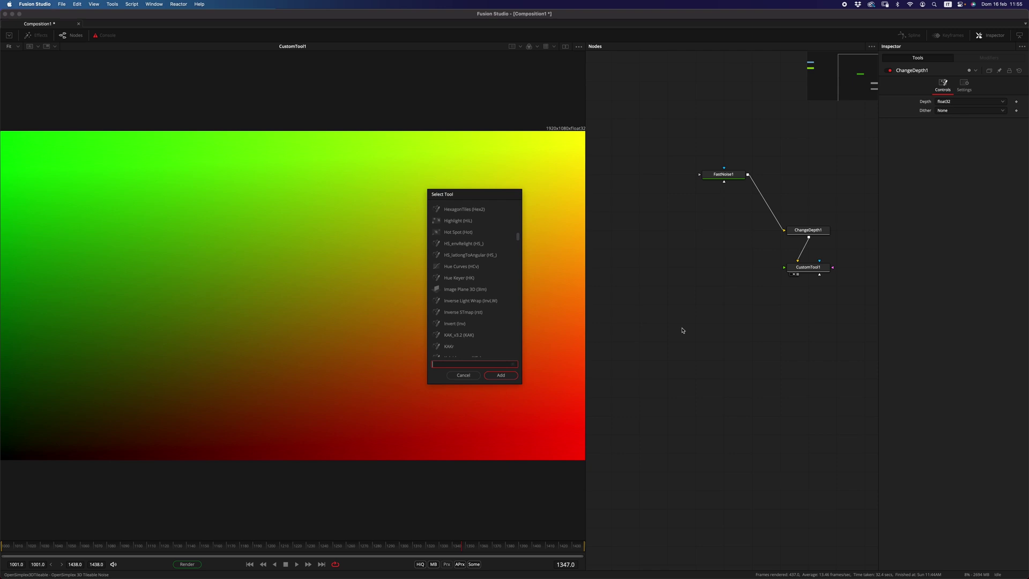
{"action": "key", "text": "Down"}
{"action": "key", "text": "Return"}
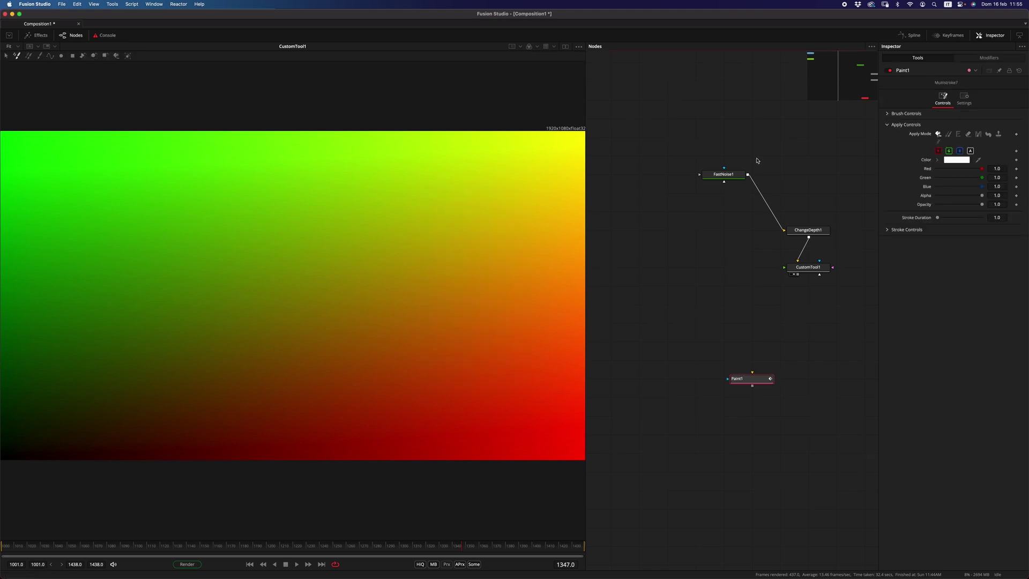
{"action": "mouse_move", "coordinate": [798, 274]}
{"action": "left_mouse_down"}
{"action": "mouse_move", "coordinate": [760, 374]}
{"action": "mouse_move", "coordinate": [844, 359]}
{"action": "left_mouse_up"}
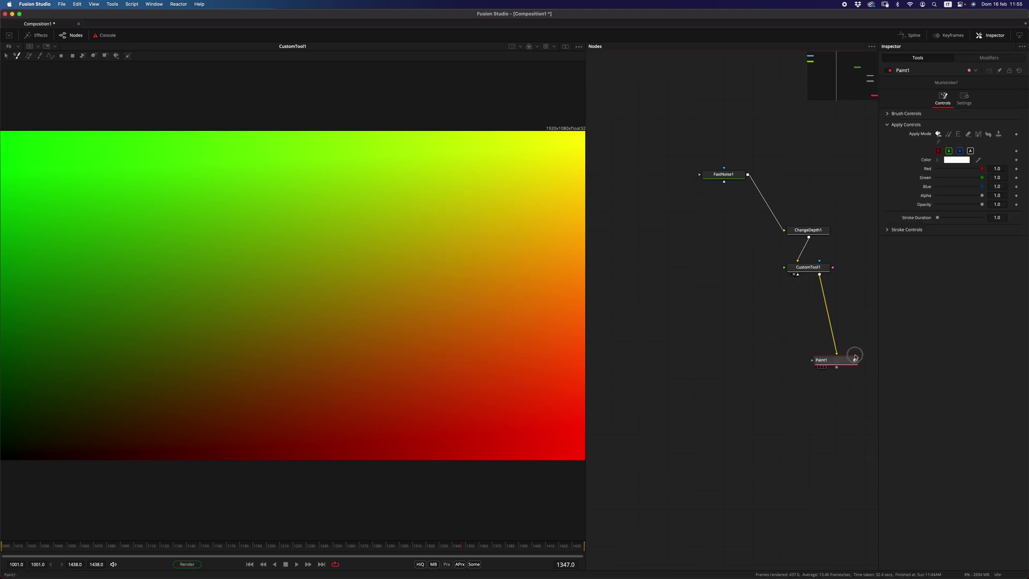
Step: Add a Channel Booleans node after Paint1
{"action": "key", "text": "shift+space"}
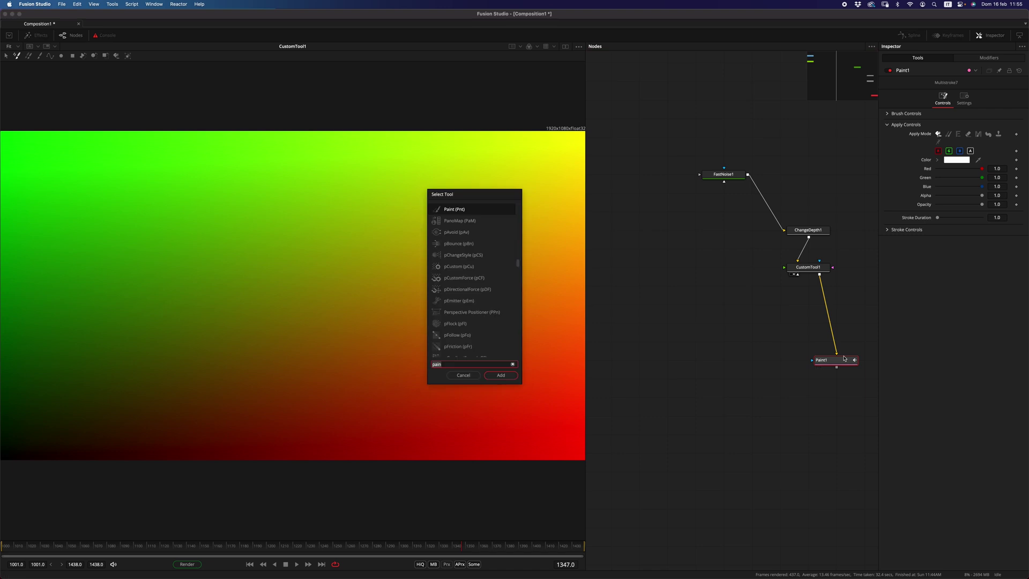
{"action": "type", "text": "bool"}
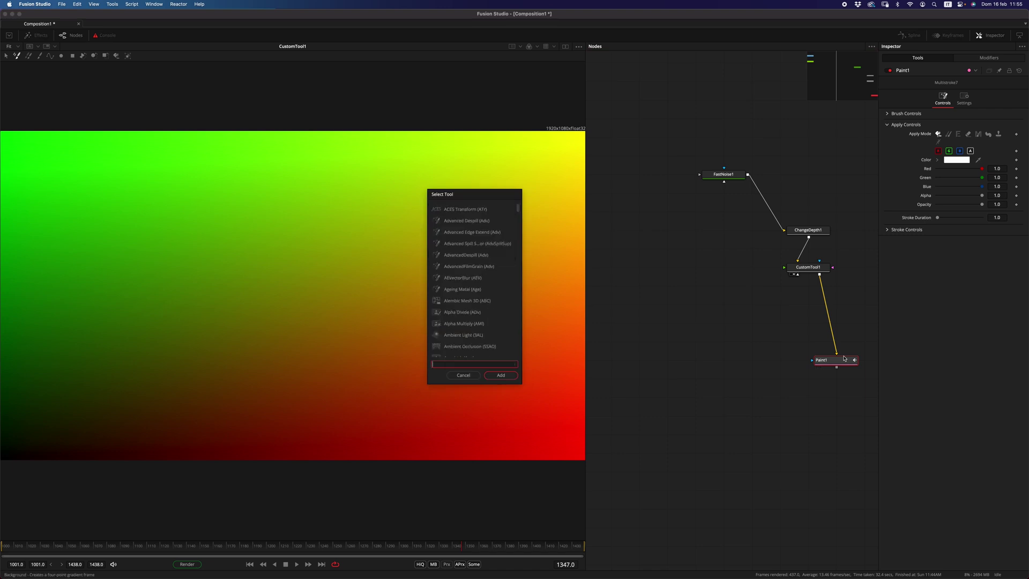
{"action": "key", "text": "Return"}
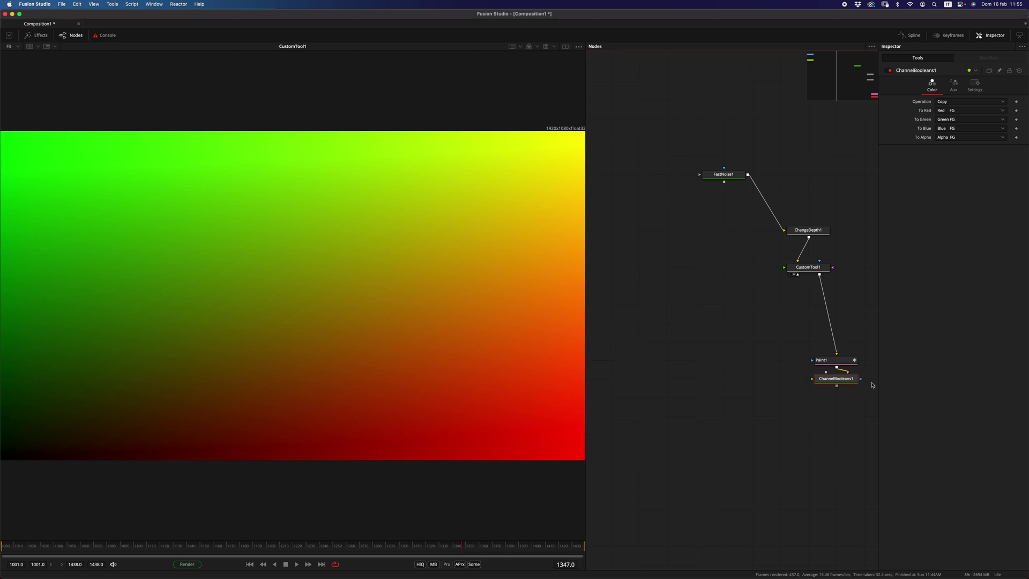
Step: Spread out Paint1 and ChannelBooleans1, and connect the CustomTool1 output to ChannelBooleans1 as its second image input alongside Paint1
{"action": "mouse_move", "coordinate": [846, 379]}
{"action": "left_mouse_down"}
{"action": "mouse_move", "coordinate": [844, 416]}
{"action": "mouse_move", "coordinate": [819, 414]}
{"action": "left_mouse_up"}
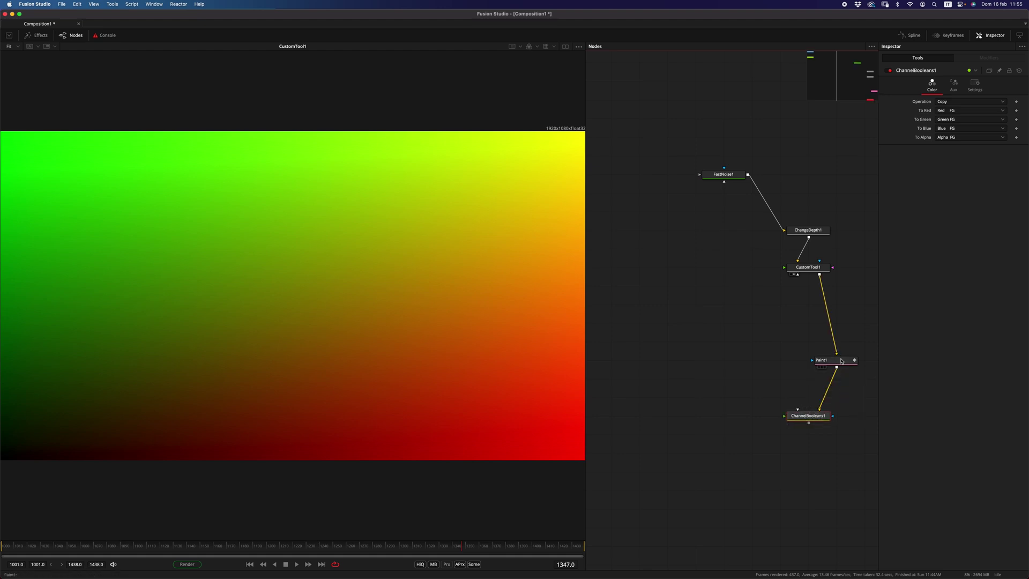
{"action": "left_click_drag", "start_coordinate": [829, 360], "coordinate": [857, 360]}
{"action": "mouse_move", "coordinate": [820, 275]}
{"action": "left_mouse_down"}
{"action": "mouse_move", "coordinate": [799, 416]}
{"action": "mouse_move", "coordinate": [817, 399]}
{"action": "mouse_move", "coordinate": [767, 357]}
{"action": "left_mouse_up"}
{"action": "left_click", "coordinate": [784, 369]}
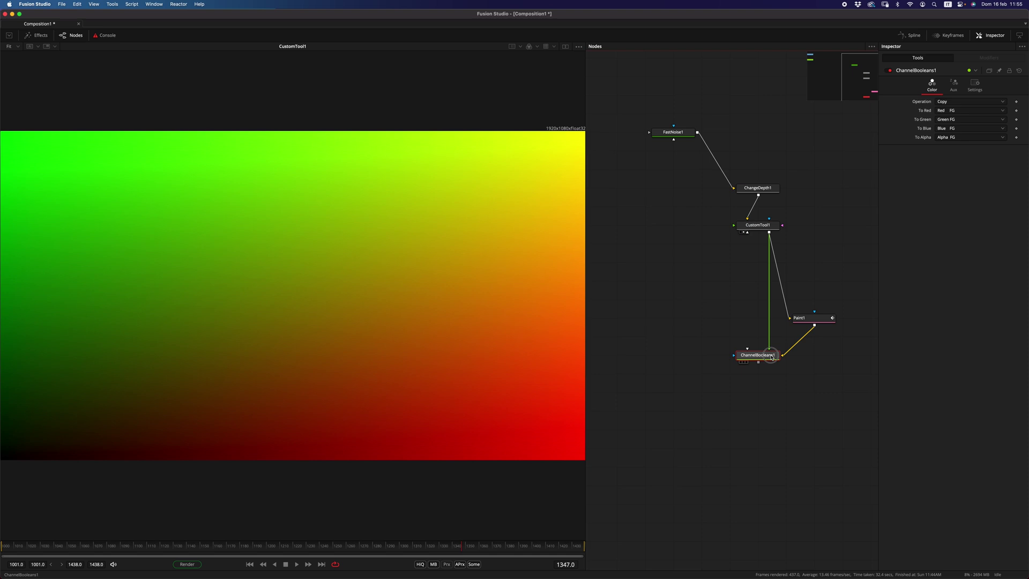
Step: Set the ChannelBooleans1 operation to Subtract and show that node in the viewer
{"action": "left_click", "coordinate": [959, 102]}
{"action": "left_click", "coordinate": [945, 118]}
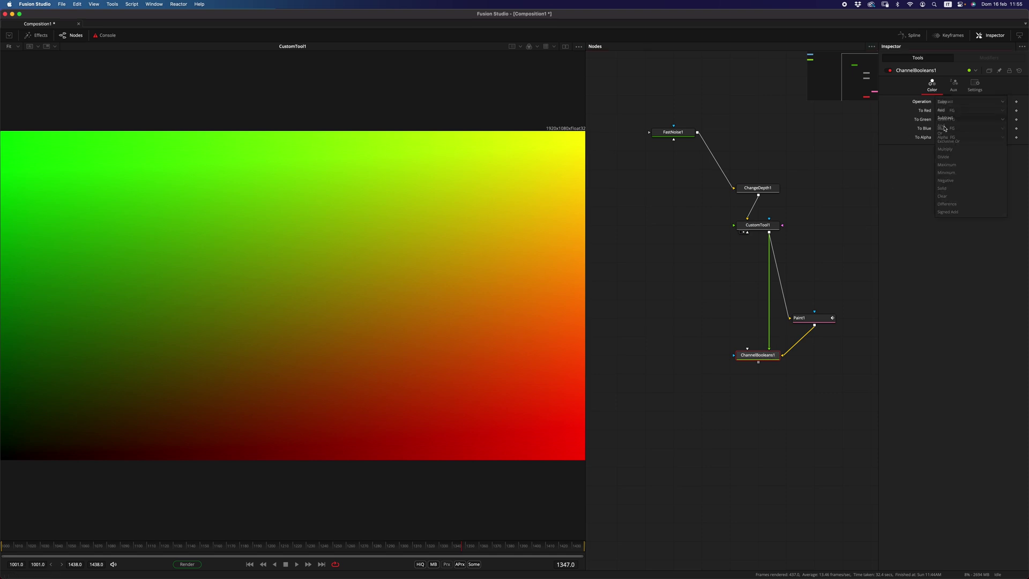
{"action": "left_click_drag", "start_coordinate": [757, 355], "coordinate": [331, 435]}
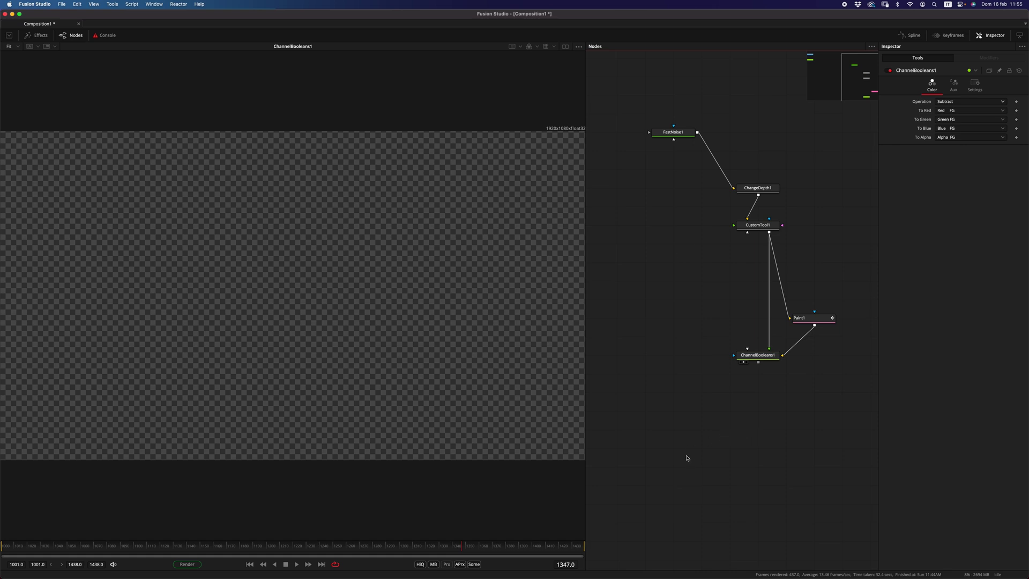
Step: Add a Vector Motion Blur node below the network
{"action": "key", "text": "shift+space"}
{"action": "type", "text": "bol"}
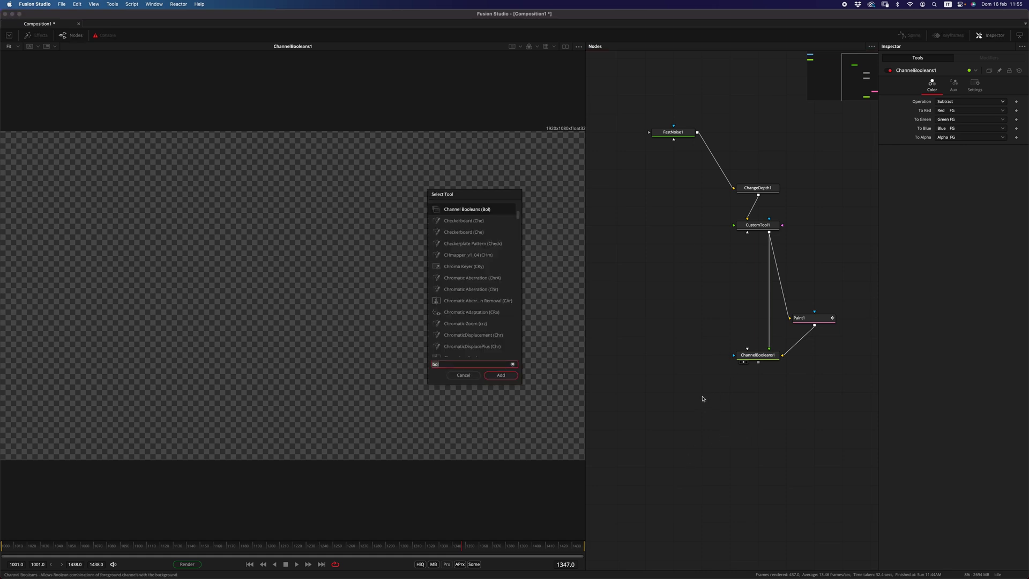
{"action": "key", "text": "BackSpace"}
{"action": "key", "text": "BackSpace"}
{"action": "key", "text": "BackSpace"}
{"action": "type", "text": "vectr"}
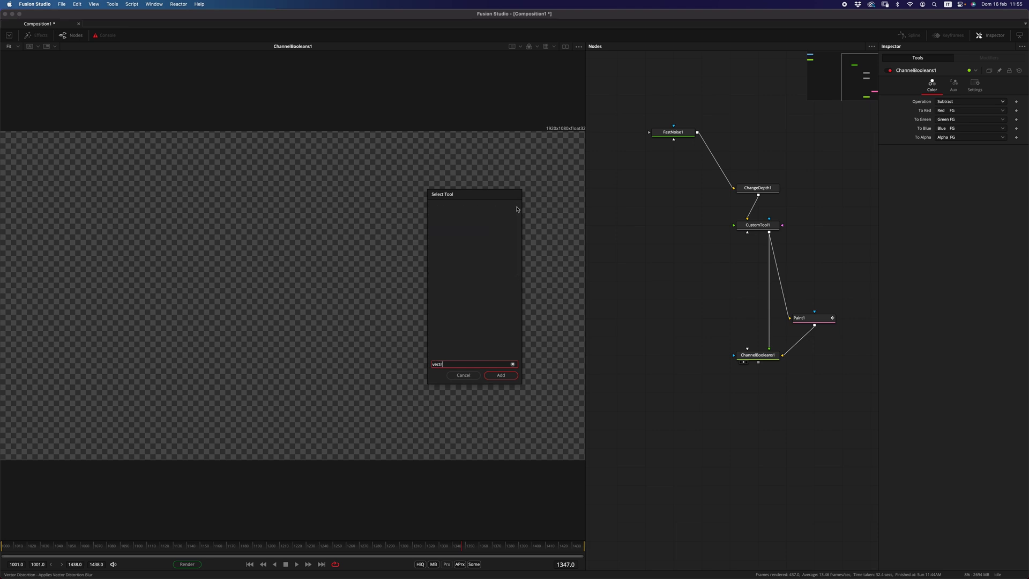
{"action": "key", "text": "BackSpace"}
{"action": "key", "text": "Down"}
{"action": "key", "text": "Down"}
{"action": "key", "text": "Up"}
{"action": "key", "text": "Return"}
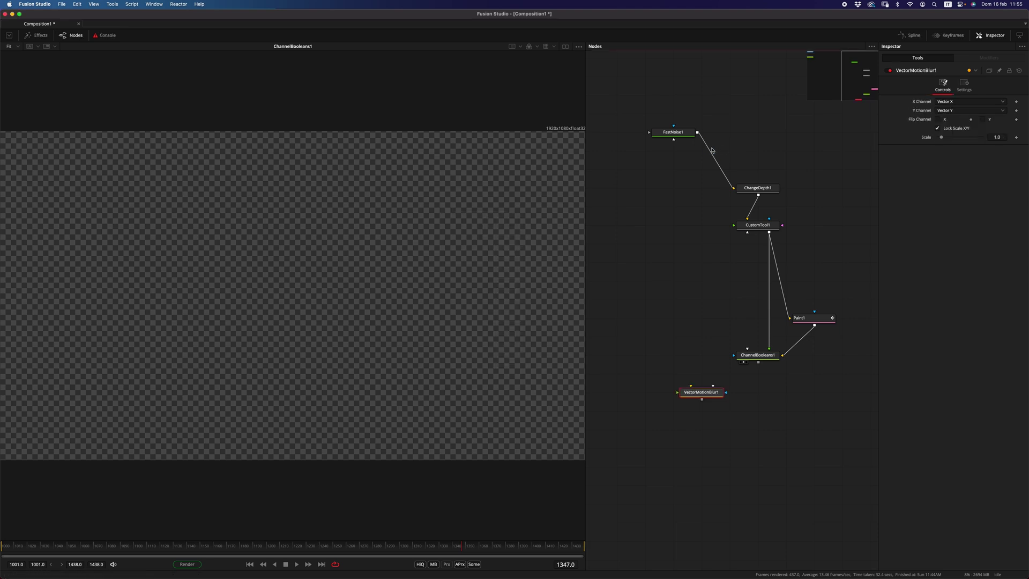
Step: Feed FastNoise1 into VectorMotionBlur1 as the image and ChannelBooleans1 as its vectors, and view the blur node
{"action": "left_click_drag", "start_coordinate": [697, 133], "coordinate": [671, 374]}
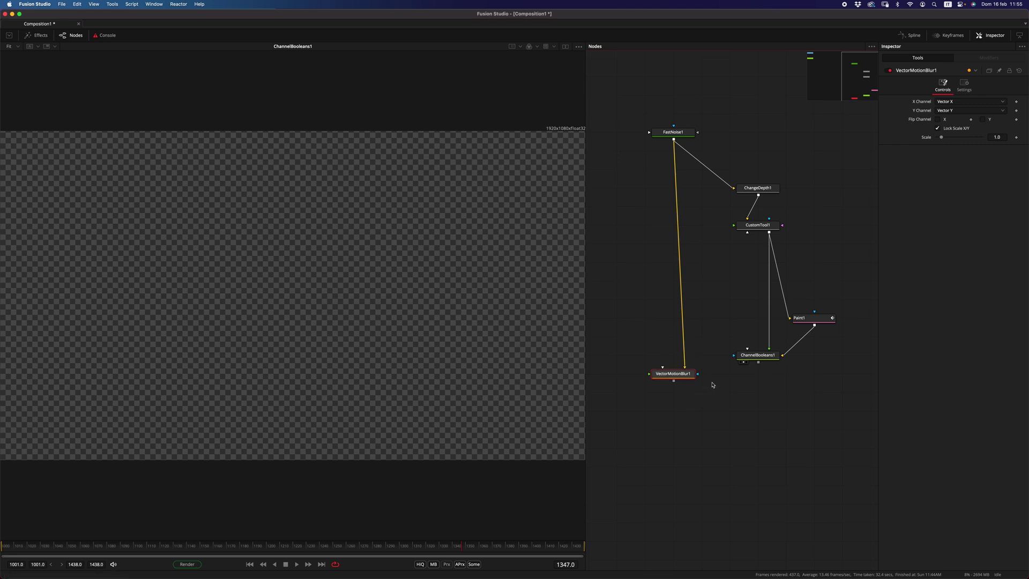
{"action": "left_click_drag", "start_coordinate": [759, 362], "coordinate": [673, 411]}
{"action": "key", "text": "1"}
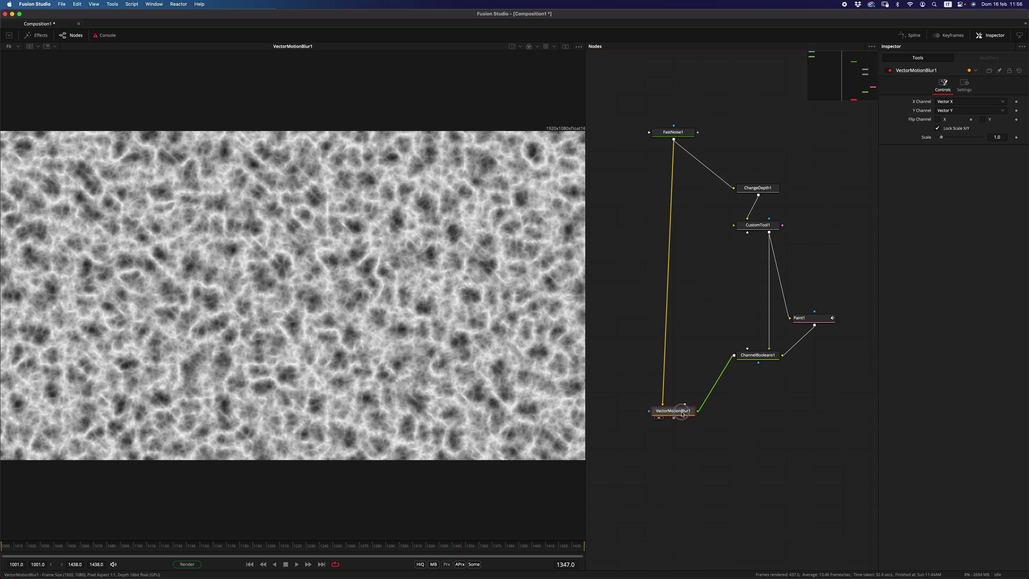
Step: Set VectorMotionBlur1's X Channel to Red and Y Channel to Green, and move the node slightly lower
{"action": "left_click", "coordinate": [944, 107]}
{"action": "left_click", "coordinate": [953, 80]}
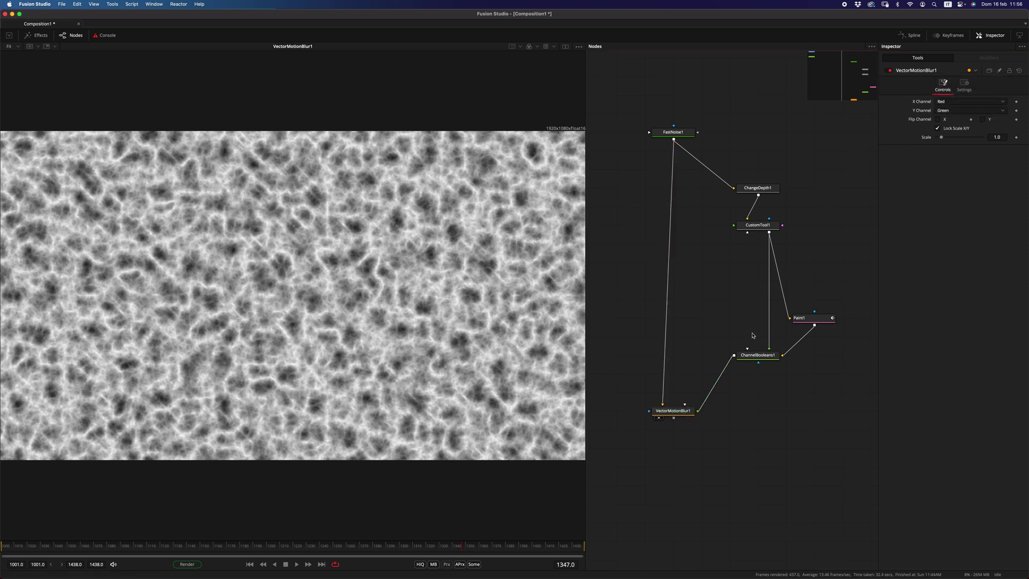
{"action": "left_click_drag", "start_coordinate": [684, 417], "coordinate": [684, 436]}
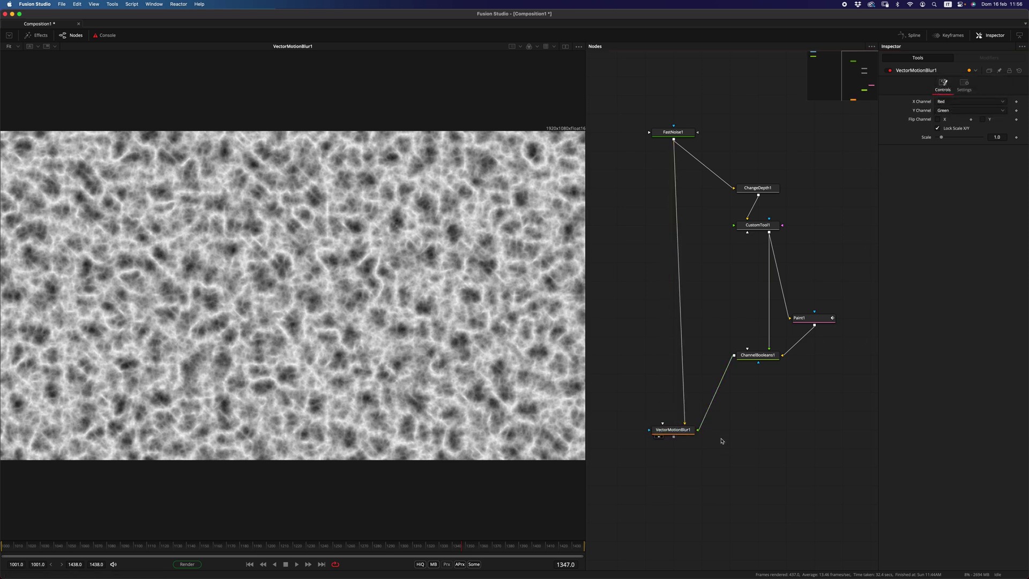
Step: View ChannelBooleans1 with the viewer's Normalized Color Range enabled
{"action": "left_click_drag", "start_coordinate": [754, 355], "coordinate": [383, 345]}
{"action": "left_click", "coordinate": [579, 47]}
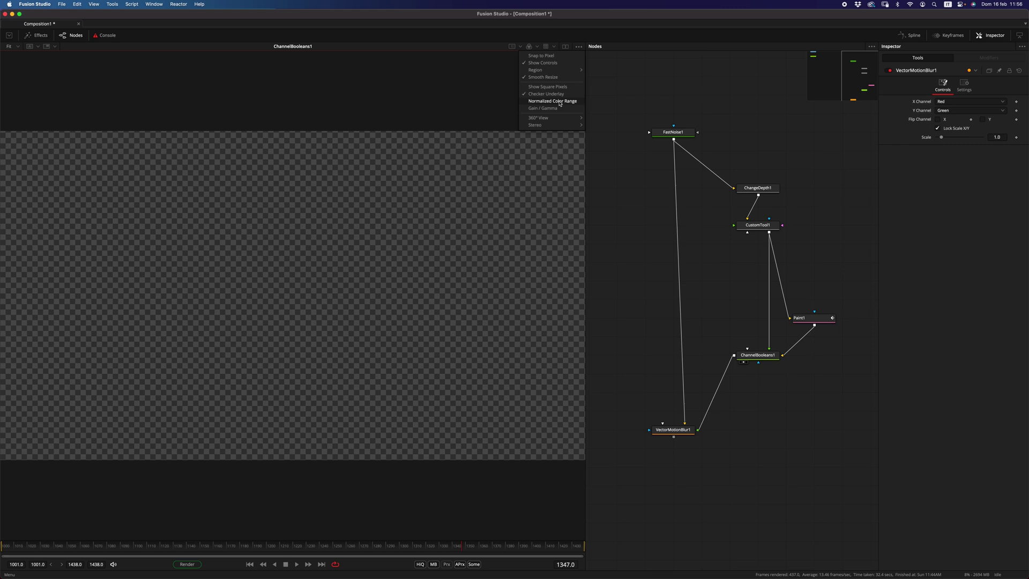
{"action": "left_click", "coordinate": [560, 101]}
Step: Paint a long curved Smear-mode stroke on Paint1, running from the image's upper left to its lower right
{"action": "left_click", "coordinate": [819, 321]}
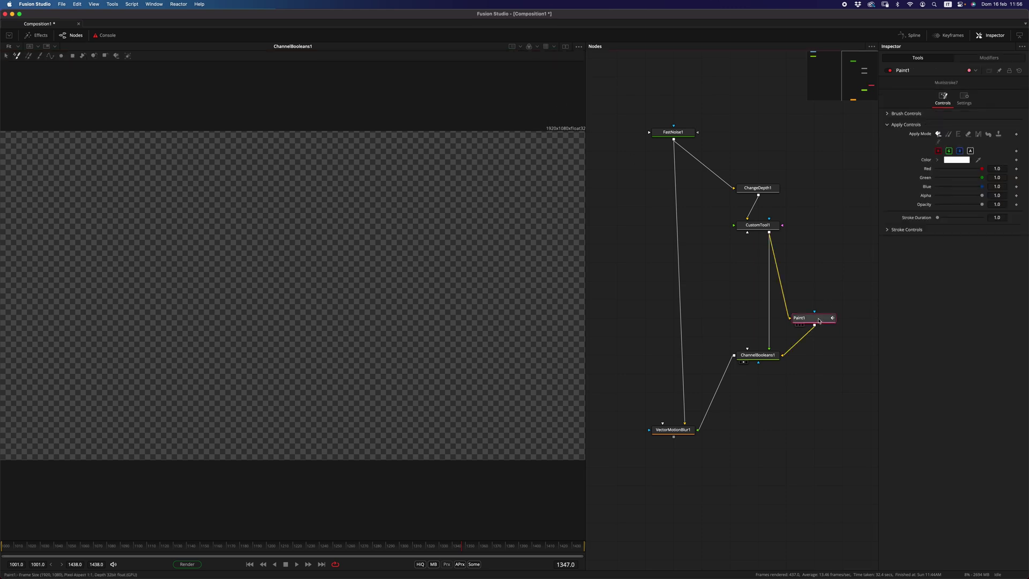
{"action": "left_click", "coordinate": [40, 56]}
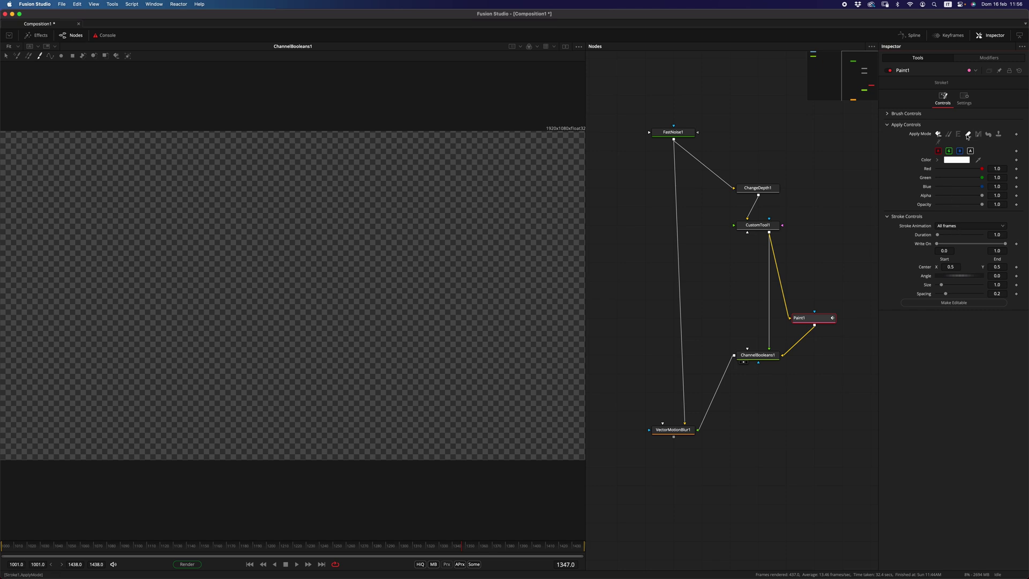
{"action": "left_click", "coordinate": [989, 134]}
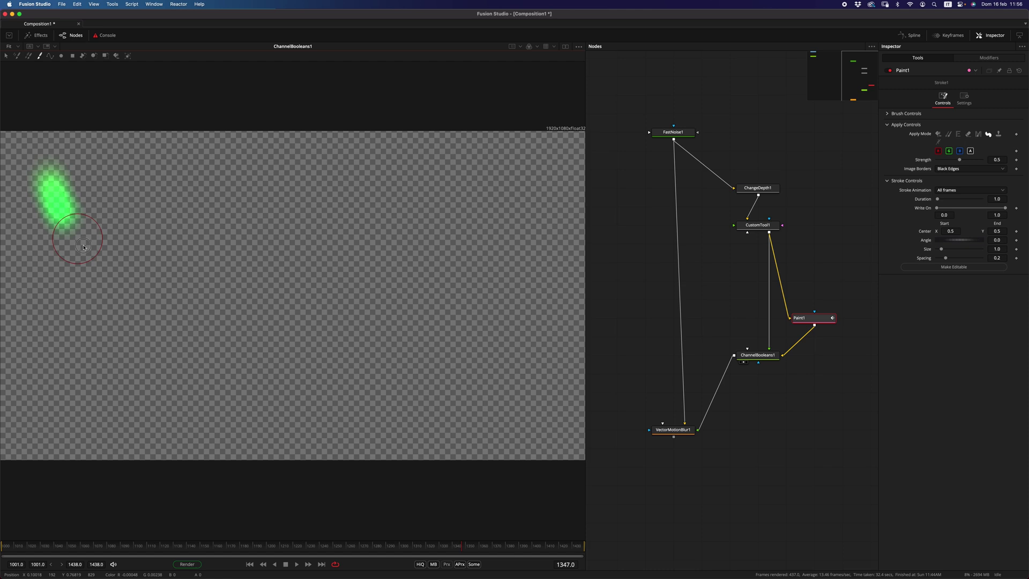
{"action": "mouse_move", "coordinate": [83, 247]}
{"action": "left_mouse_down"}
{"action": "mouse_move", "coordinate": [146, 278]}
{"action": "mouse_move", "coordinate": [330, 287]}
{"action": "mouse_move", "coordinate": [432, 325]}
{"action": "mouse_move", "coordinate": [482, 374]}
{"action": "left_mouse_up"}
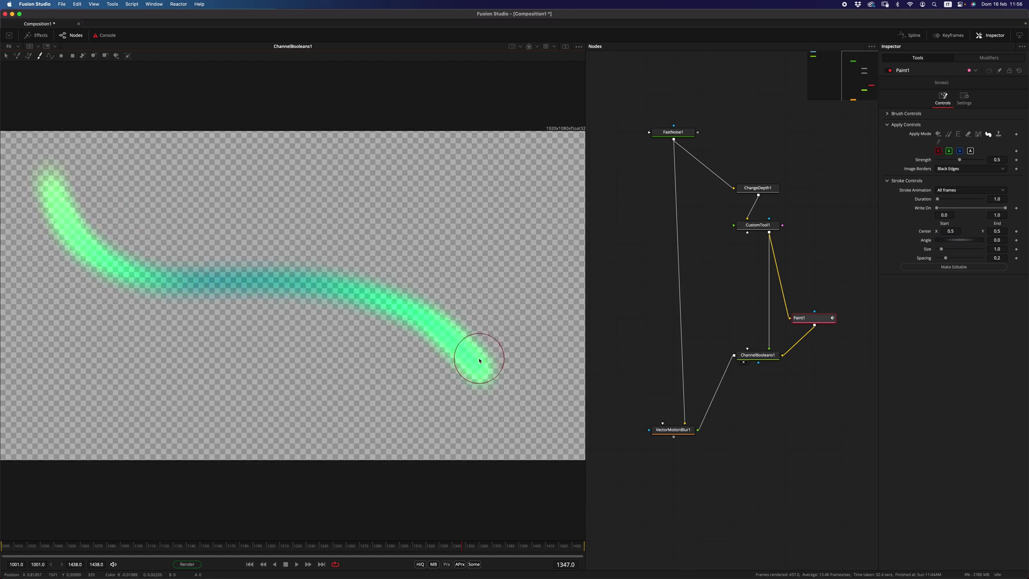
Step: Disable the viewer's Normalized Color Range and display only the color channels of ChannelBooleans1
{"action": "left_click", "coordinate": [579, 47]}
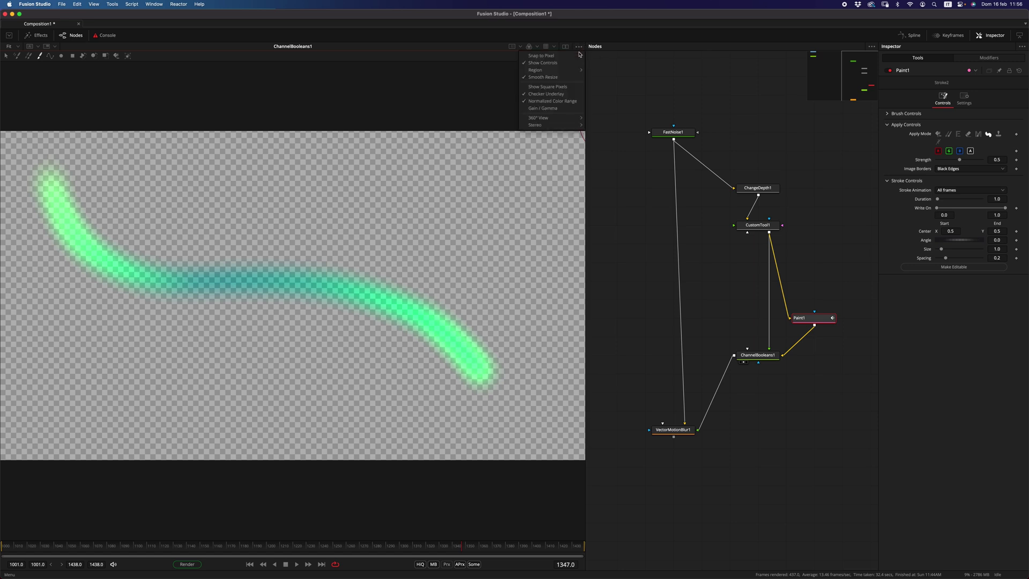
{"action": "left_click", "coordinate": [561, 103]}
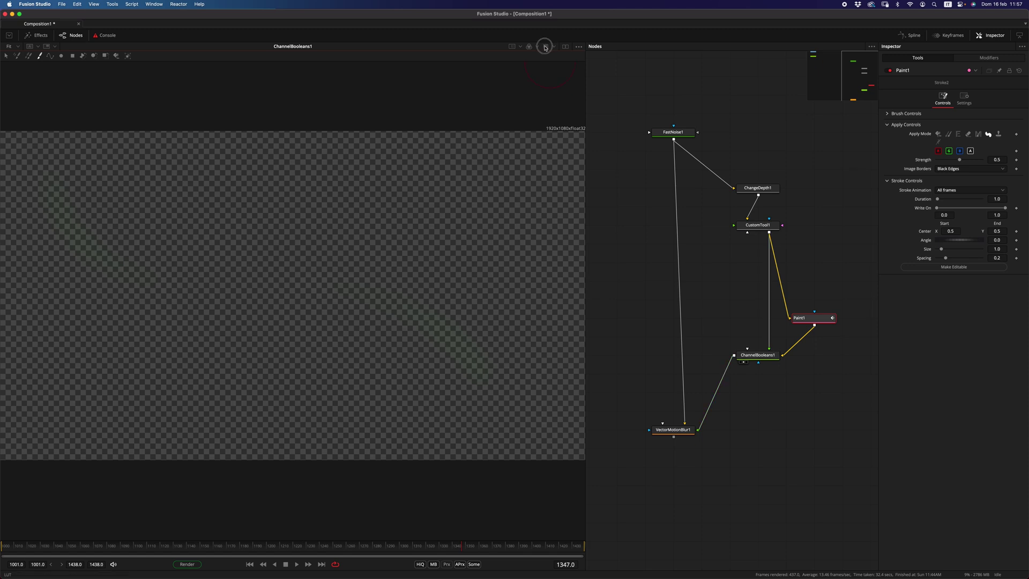
{"action": "left_click", "coordinate": [529, 47]}
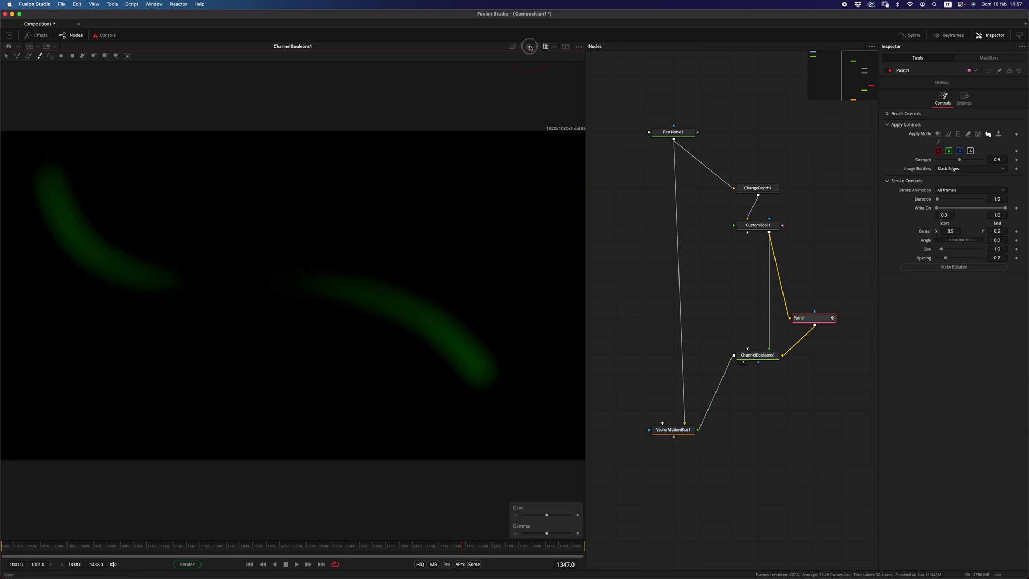
Step: Raise the gain of the viewer LUT to brighten the subtracted stroke, and toggle the LUT for comparison
{"action": "left_click", "coordinate": [546, 48]}
{"action": "left_click", "coordinate": [546, 48]}
{"action": "left_click_drag", "start_coordinate": [547, 515], "coordinate": [555, 518]}
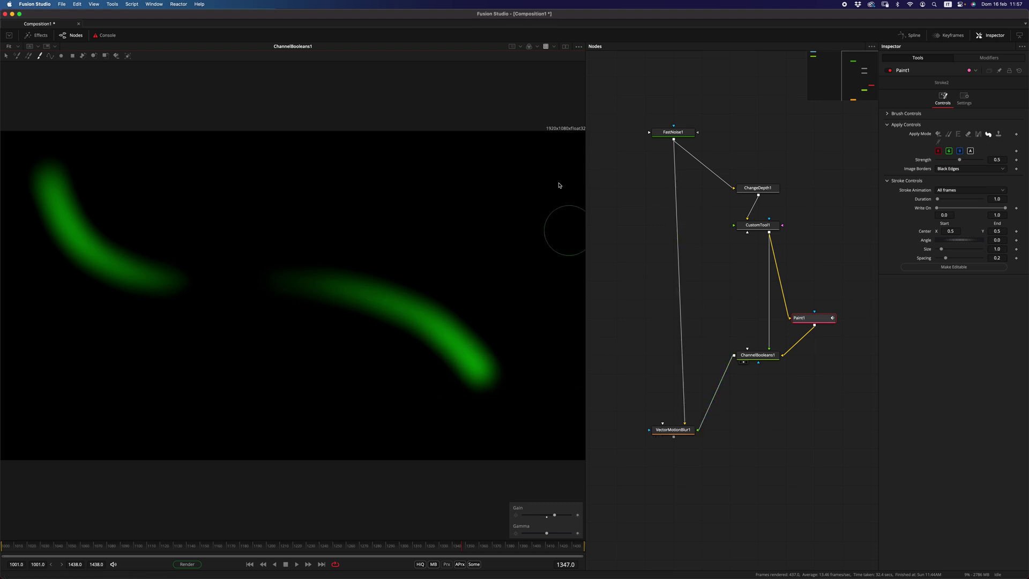
{"action": "left_click", "coordinate": [546, 47]}
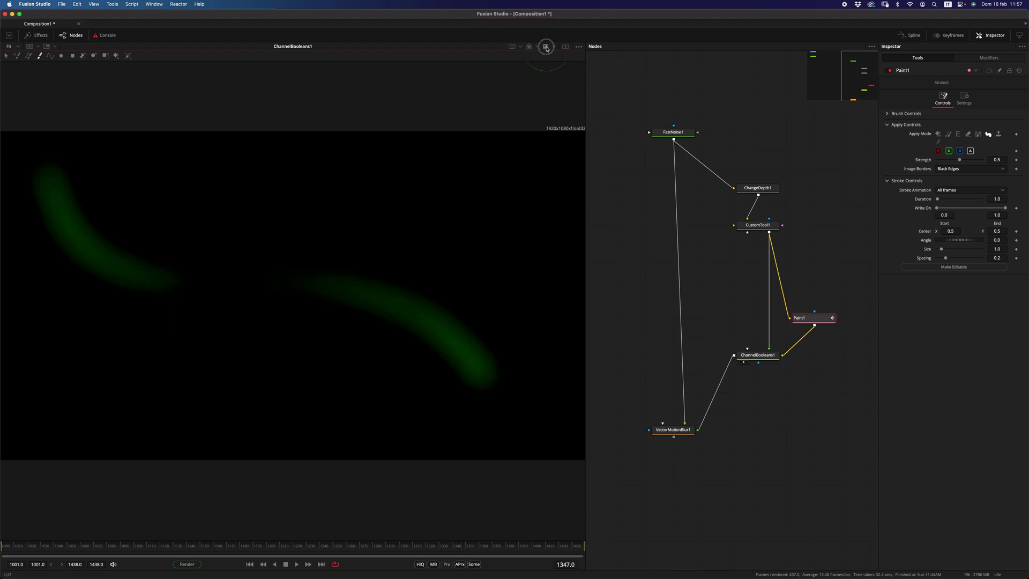
Step: Show VectorMotionBlur1 in the viewer and turn off the viewer's gain LUT
{"action": "left_click_drag", "start_coordinate": [677, 431], "coordinate": [257, 420]}
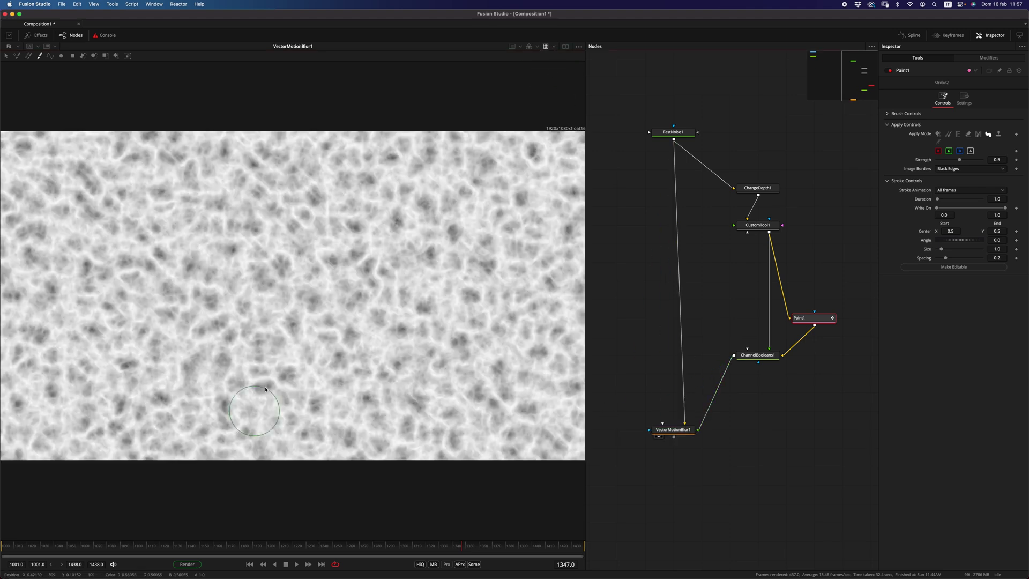
{"action": "left_click", "coordinate": [545, 45]}
{"action": "left_click", "coordinate": [545, 45]}
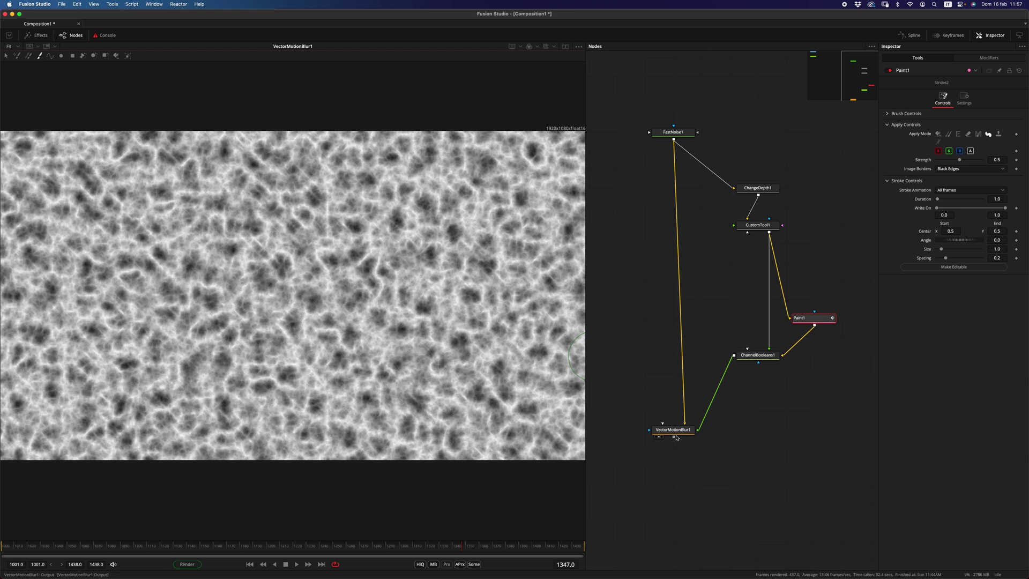
Step: Insert a Custom Tool node between ChannelBooleans1 and VectorMotionBlur1, and place it below ChannelBooleans1 level with the blur node
{"action": "left_click", "coordinate": [756, 355]}
{"action": "key", "text": "shift+space"}
{"action": "type", "text": "vect"}
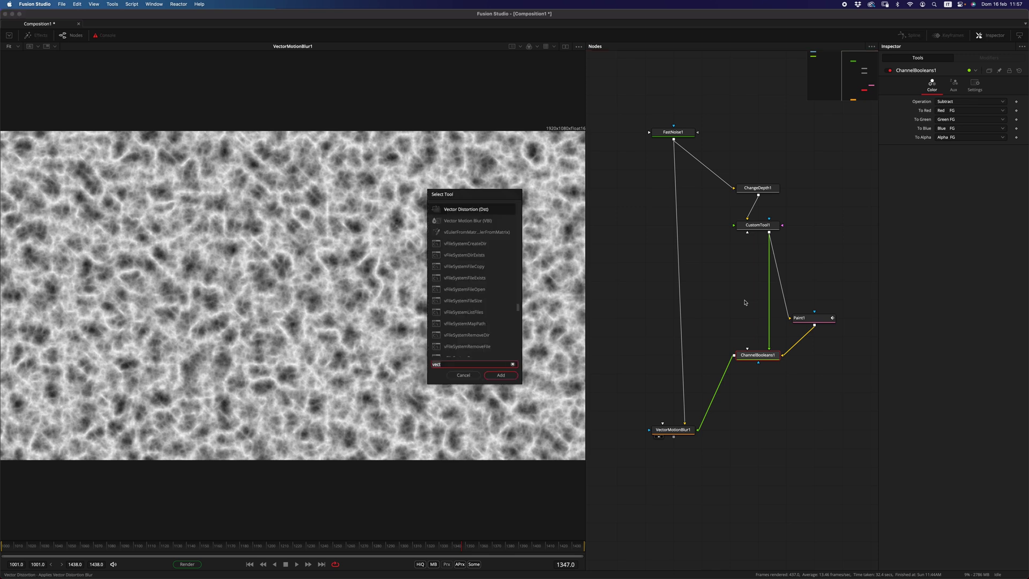
{"action": "key", "text": "BackSpace"}
{"action": "key", "text": "BackSpace"}
{"action": "key", "text": "BackSpace"}
{"action": "key", "text": "BackSpace"}
{"action": "type", "text": "cust"}
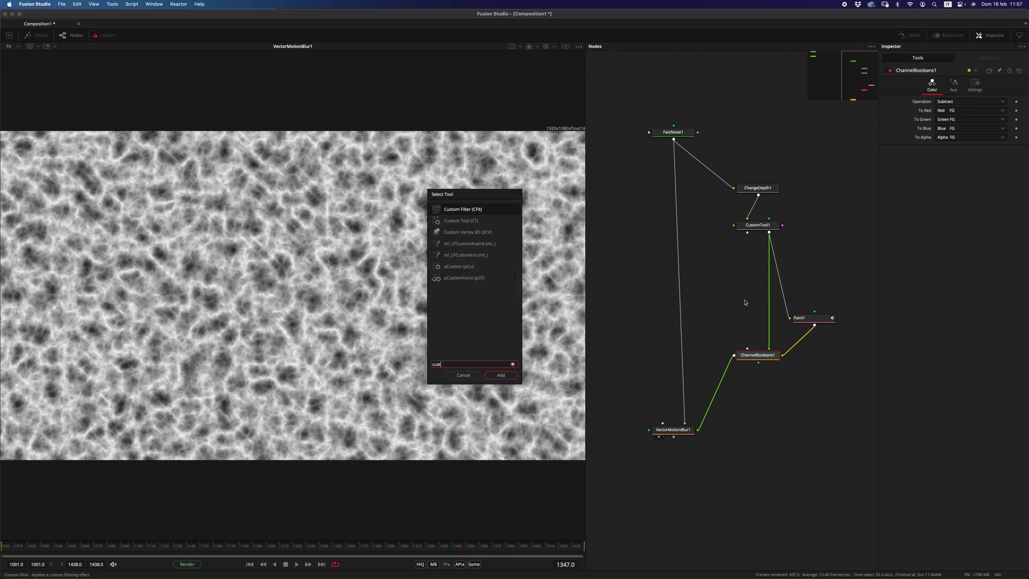
{"action": "key", "text": "Down"}
{"action": "key", "text": "Down"}
{"action": "key", "text": "Up"}
{"action": "key", "text": "Return"}
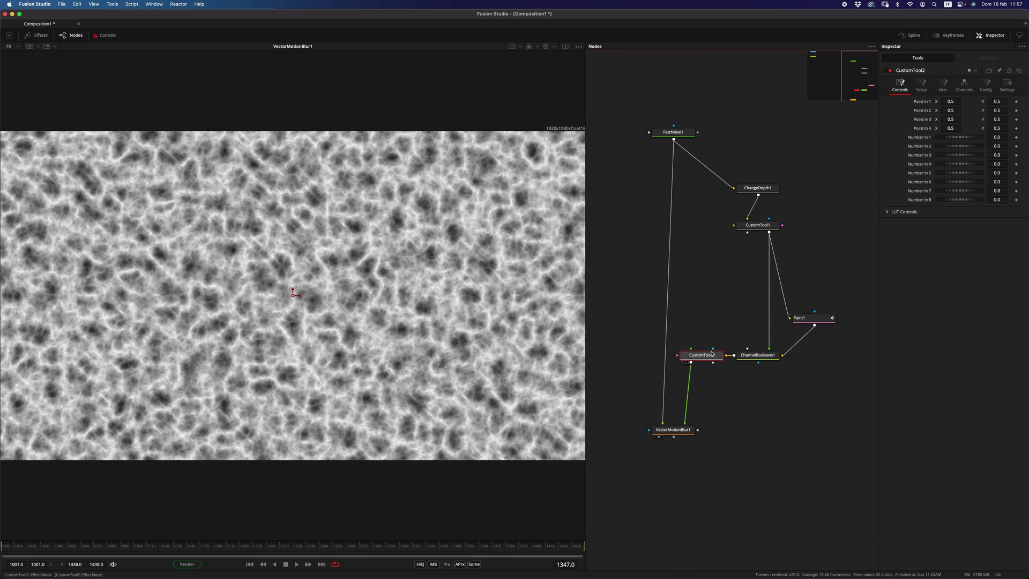
{"action": "left_click_drag", "start_coordinate": [694, 356], "coordinate": [768, 435]}
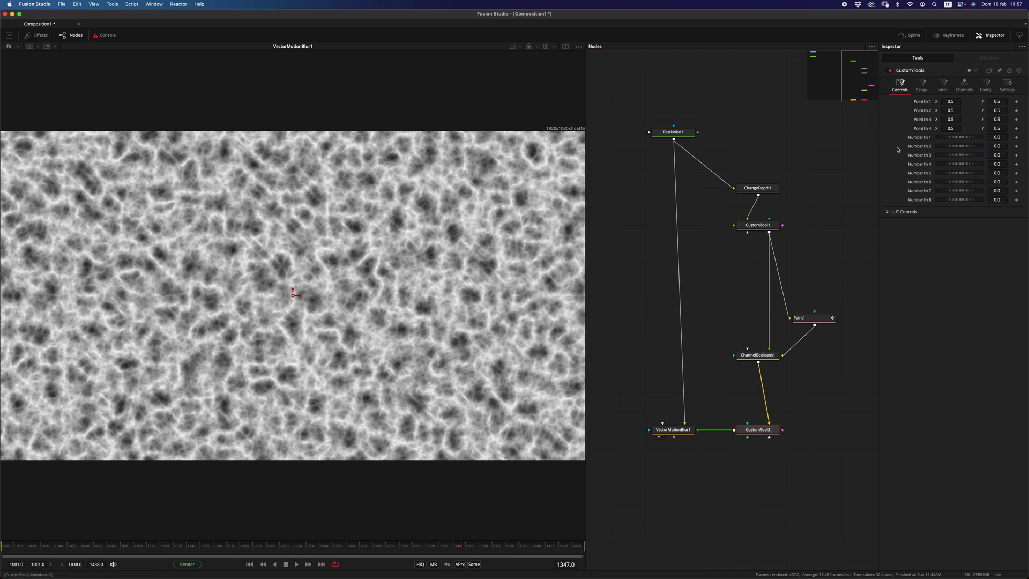
Step: Give CustomTool2's Number In 1 the expression Image1.OriginalWidth
{"action": "right_click", "coordinate": [917, 138]}
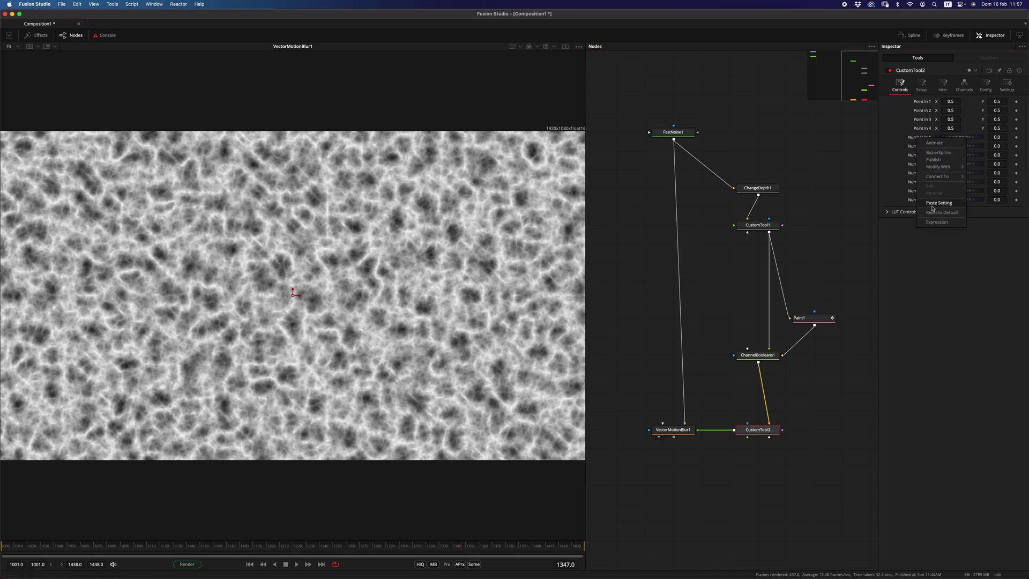
{"action": "left_click", "coordinate": [936, 222]}
{"action": "left_click", "coordinate": [958, 146]}
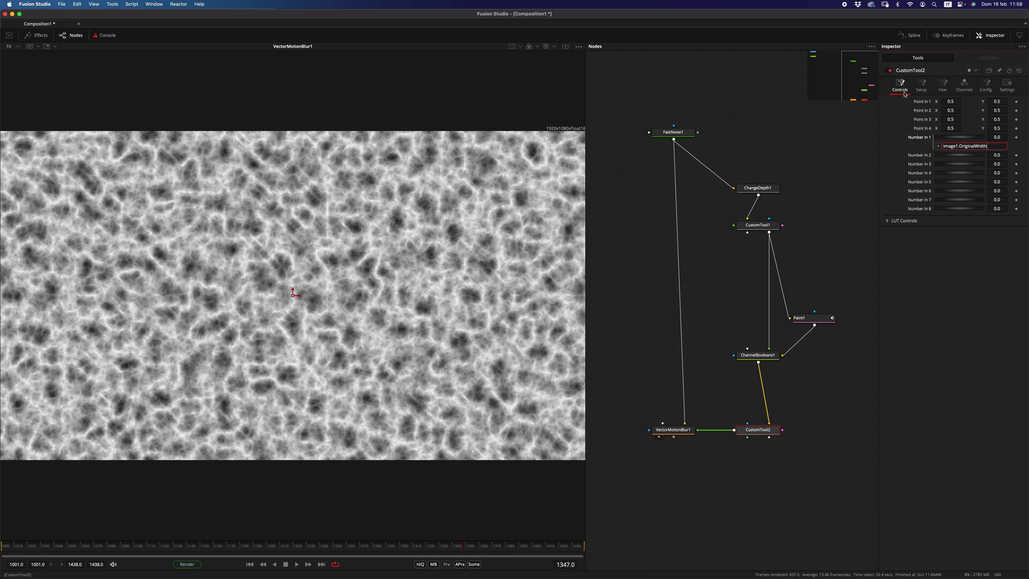
{"action": "key", "text": "Return"}
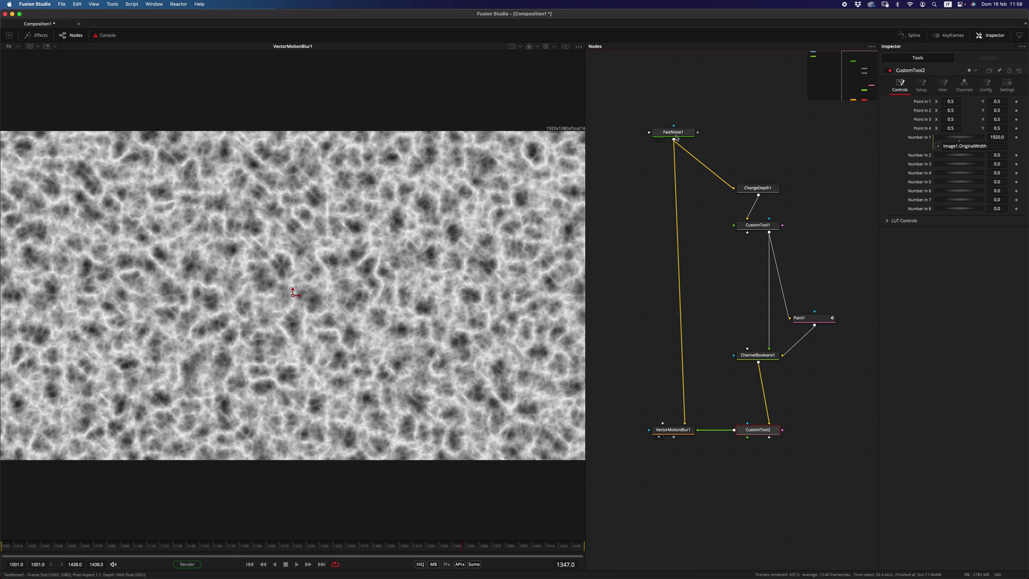
Step: Set CustomTool2's channel expressions to r1*n1 for Red and g1*n1 for Green
{"action": "scroll", "coordinate": [446, 282], "scroll_direction": "down", "scroll_amount": 2}
{"action": "left_click_drag", "start_coordinate": [445, 282], "coordinate": [429, 289]}
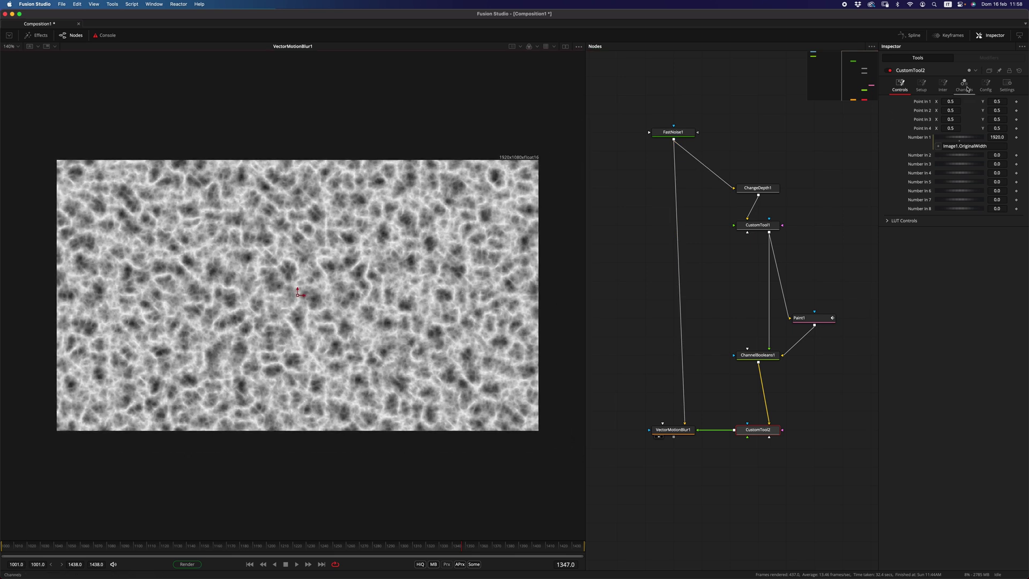
{"action": "left_click", "coordinate": [966, 88]}
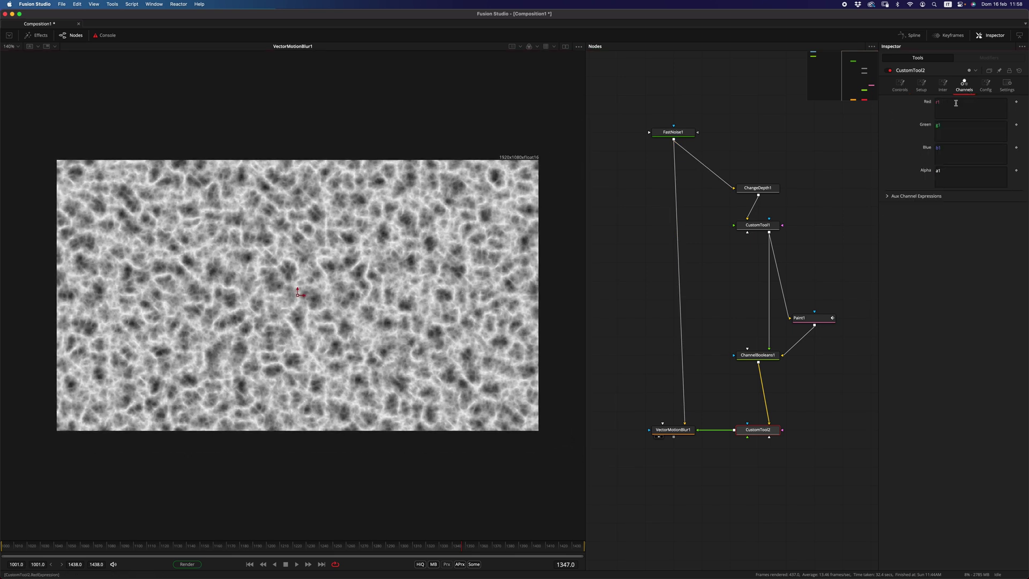
{"action": "left_click", "coordinate": [971, 106]}
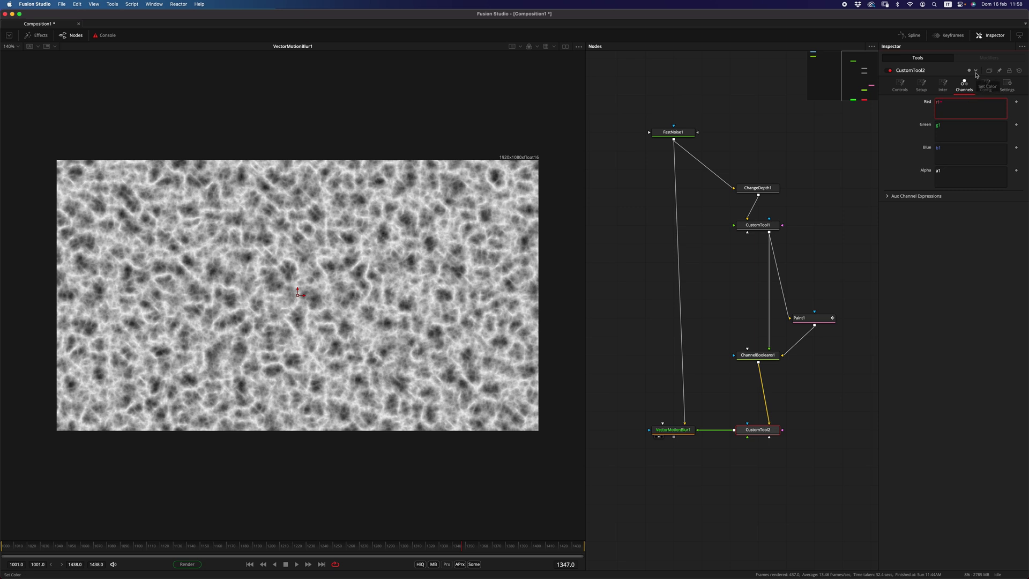
{"action": "type", "text": "*n1"}
{"action": "left_click", "coordinate": [964, 133]}
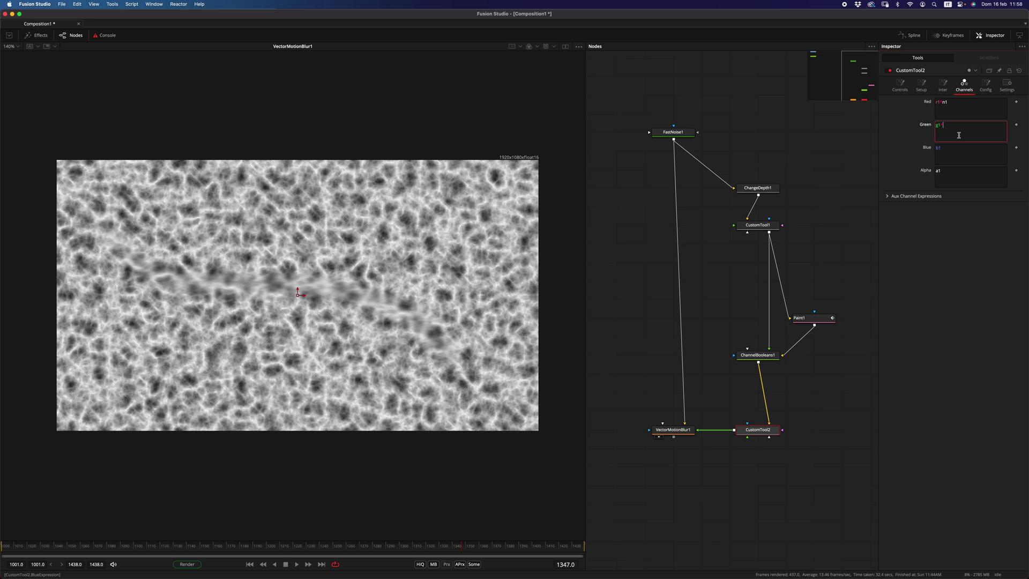
{"action": "type", "text": "*n1"}
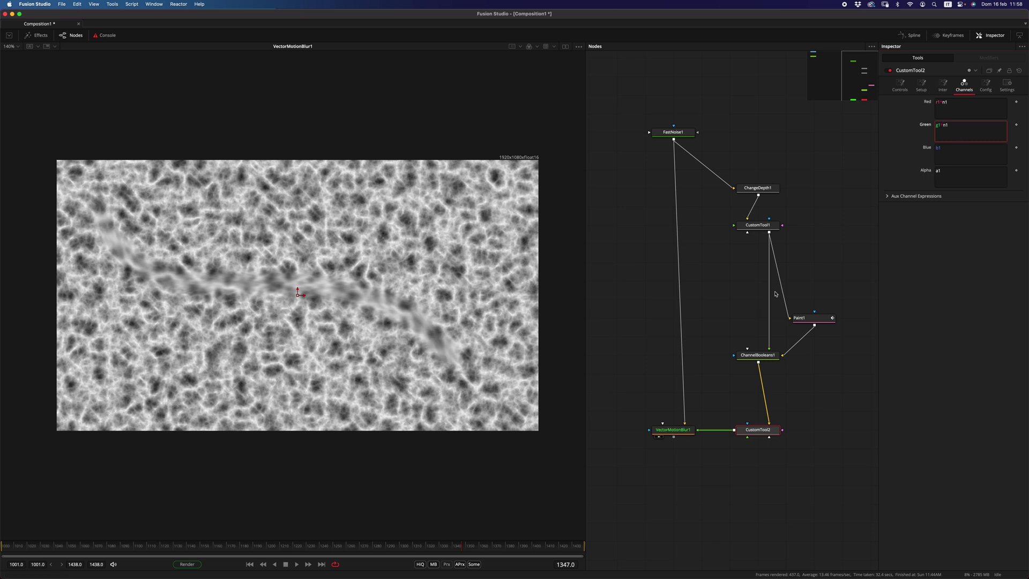
Step: Paint additional smear strokes with Paint1 above and below the existing diagonal stroke
{"action": "left_click", "coordinate": [802, 274]}
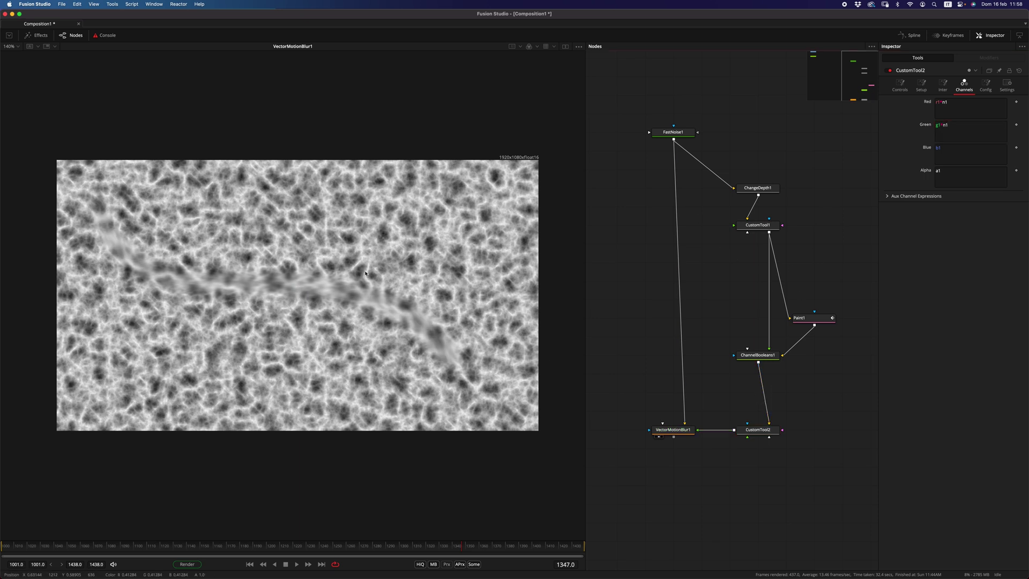
{"action": "left_click", "coordinate": [809, 316]}
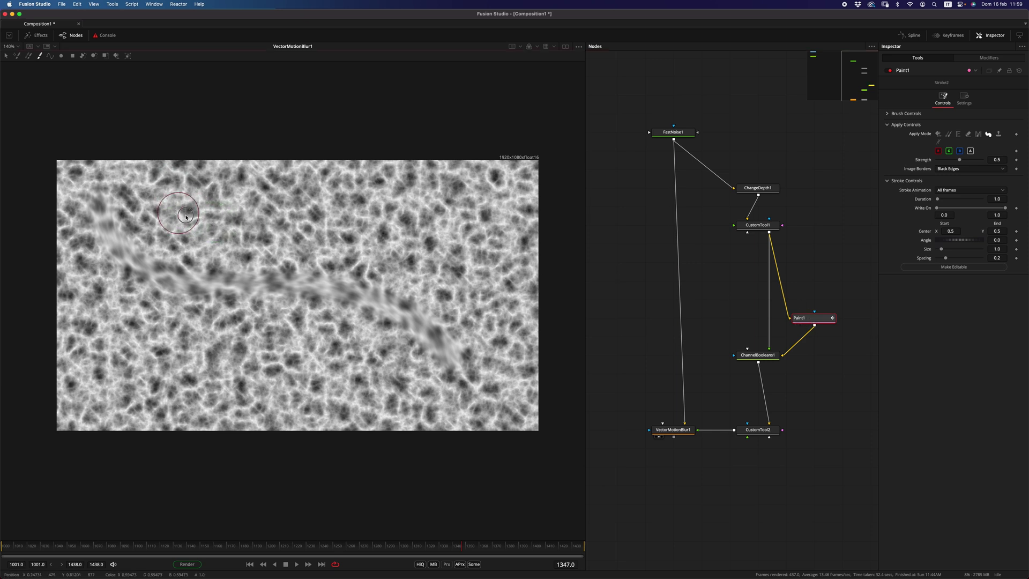
{"action": "mouse_move", "coordinate": [285, 212]}
{"action": "left_mouse_down"}
{"action": "mouse_move", "coordinate": [378, 219]}
{"action": "mouse_move", "coordinate": [488, 297]}
{"action": "left_mouse_up"}
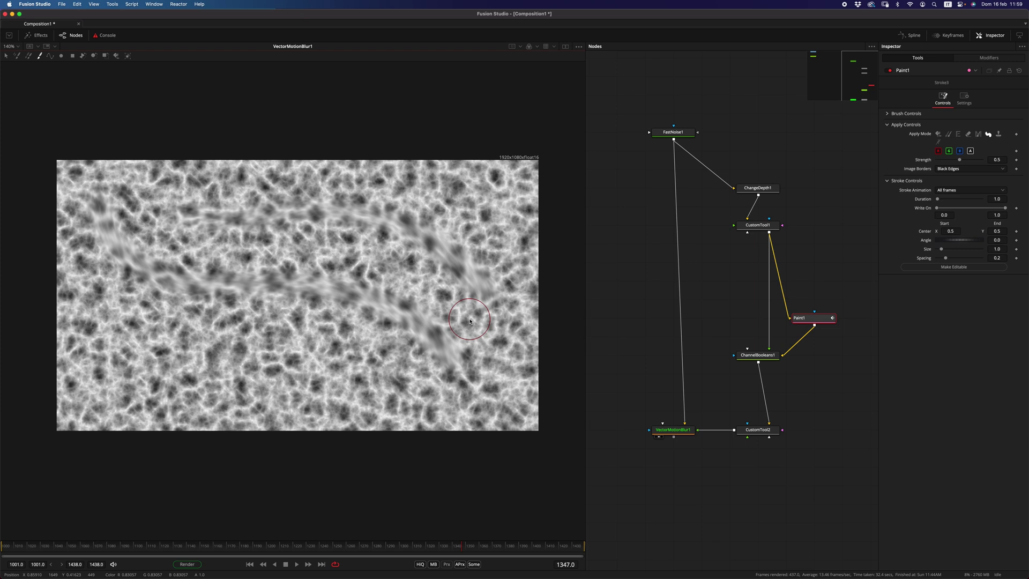
{"action": "mouse_move", "coordinate": [86, 343]}
{"action": "left_mouse_down"}
{"action": "mouse_move", "coordinate": [259, 394]}
{"action": "mouse_move", "coordinate": [269, 349]}
{"action": "mouse_move", "coordinate": [300, 347]}
{"action": "left_mouse_up"}
{"action": "mouse_move", "coordinate": [185, 334]}
{"action": "left_mouse_down"}
{"action": "mouse_move", "coordinate": [407, 362]}
{"action": "mouse_move", "coordinate": [448, 426]}
{"action": "left_mouse_up"}
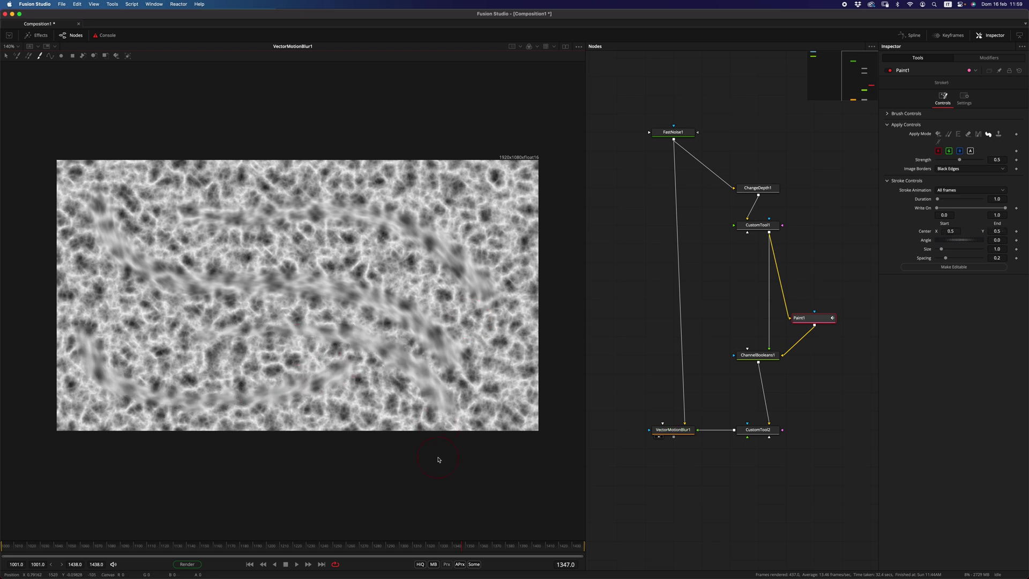
Step: Add a stx_strangeLoop node to the composition
{"action": "key", "text": "shift+space"}
{"action": "type", "text": "cust"}
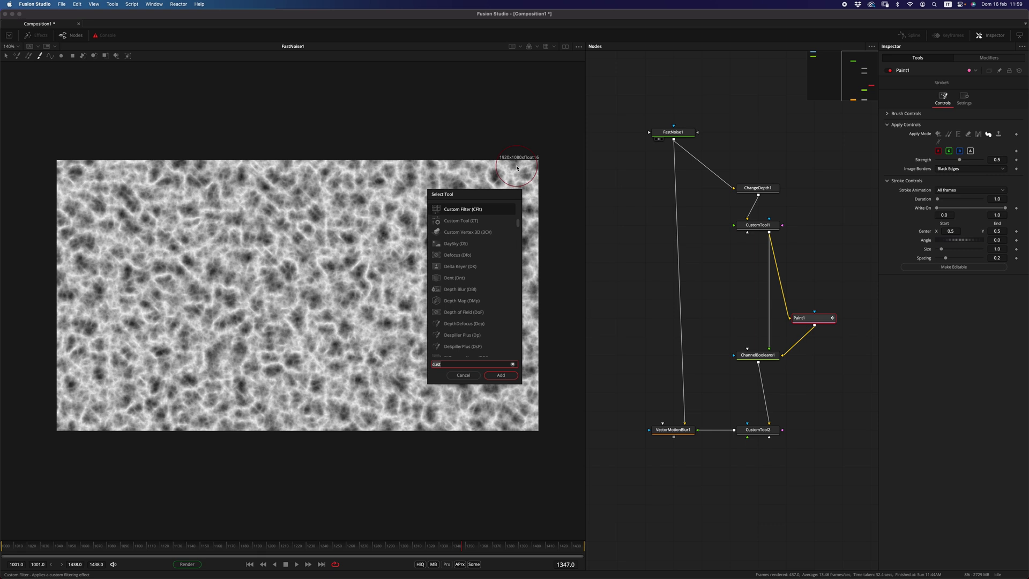
{"action": "key", "text": "BackSpace"}
{"action": "key", "text": "BackSpace"}
{"action": "key", "text": "BackSpace"}
{"action": "key", "text": "BackSpace"}
{"action": "type", "text": "Strange"}
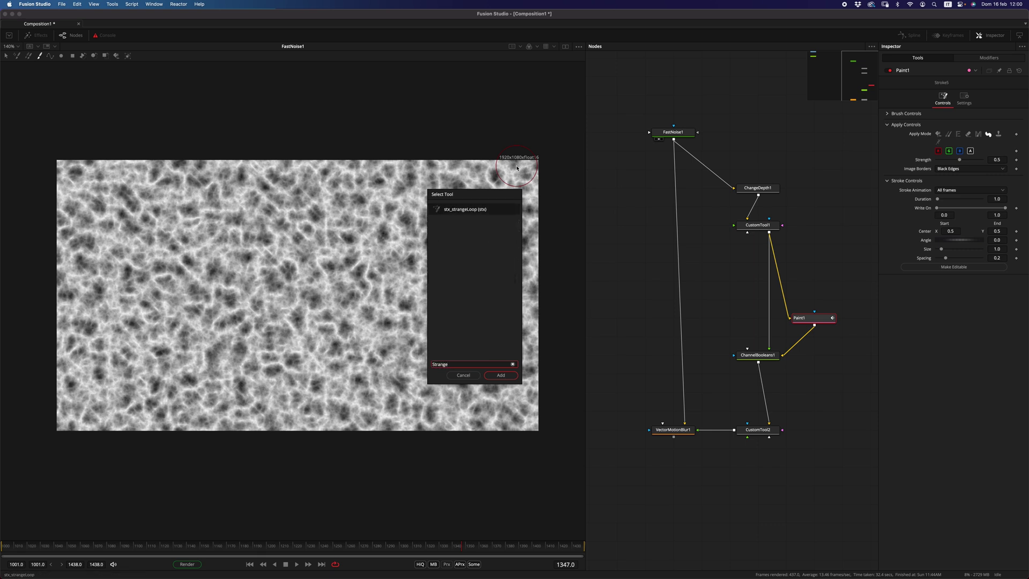
{"action": "key", "text": "Return"}
Step: Insert stx_strangeLoop between FastNoise1 and VectorMotionBlur1, feed it vectors from ChannelBooleans1, and show it in the viewer
{"action": "left_click_drag", "start_coordinate": [757, 315], "coordinate": [651, 283]}
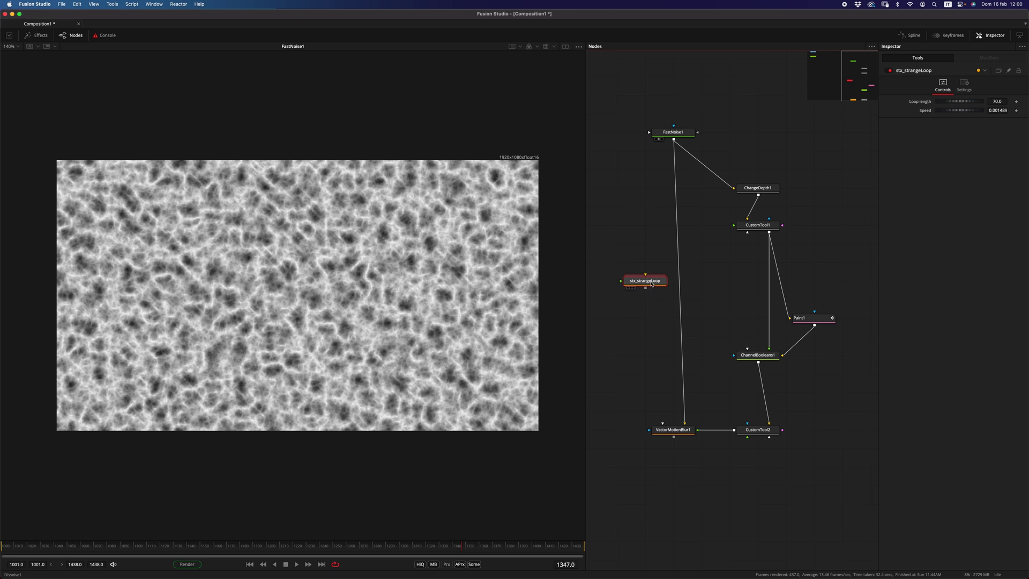
{"action": "left_click_drag", "start_coordinate": [660, 285], "coordinate": [506, 357]}
{"action": "scroll", "coordinate": [682, 370], "scroll_direction": "down", "scroll_amount": 2}
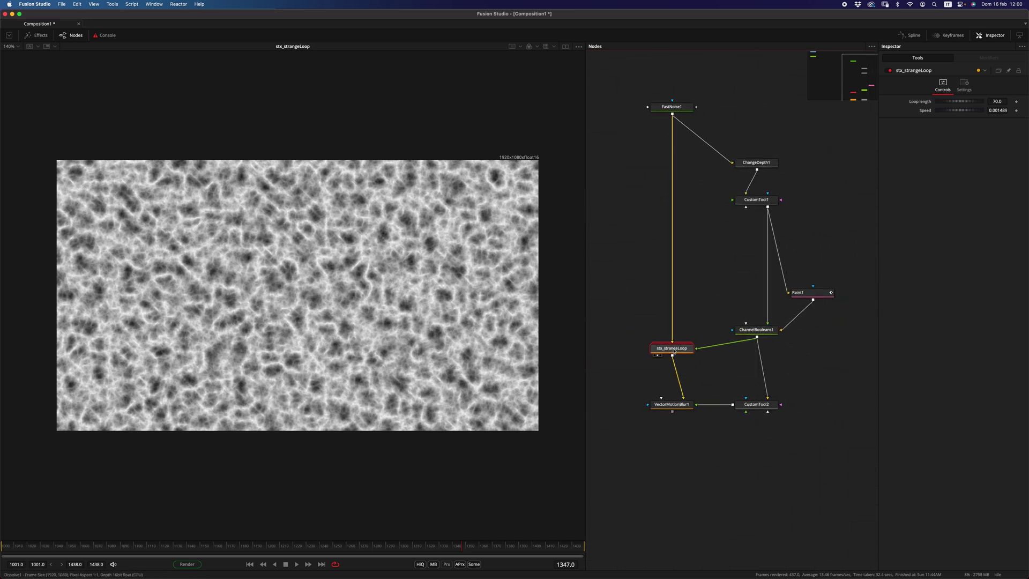
Step: Play the composition from its first frame and raise the stx_strangeLoop Speed to 0.0319
{"action": "left_click_drag", "start_coordinate": [944, 112], "coordinate": [952, 110]}
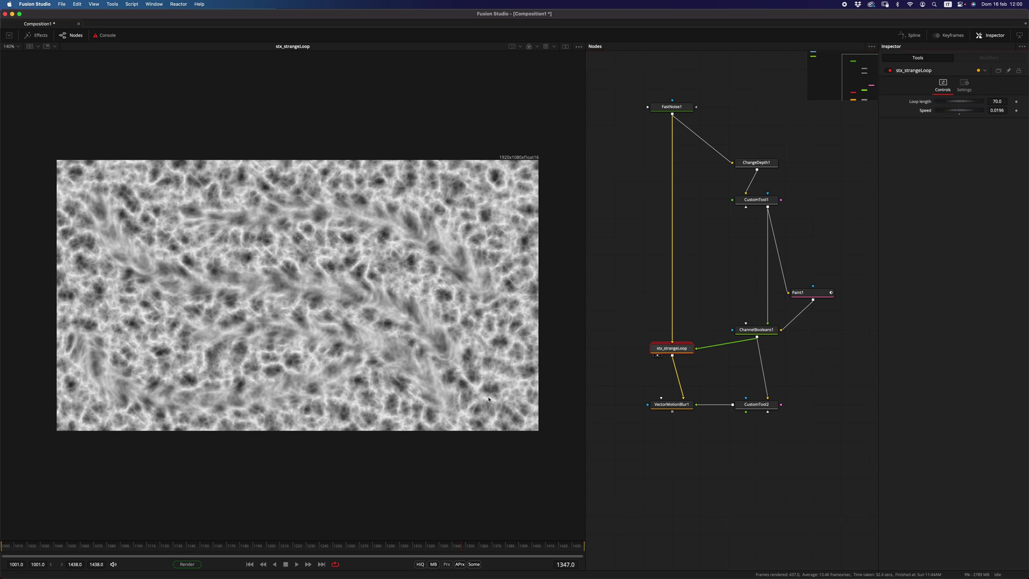
{"action": "left_click", "coordinate": [250, 565]}
{"action": "left_click", "coordinate": [296, 564]}
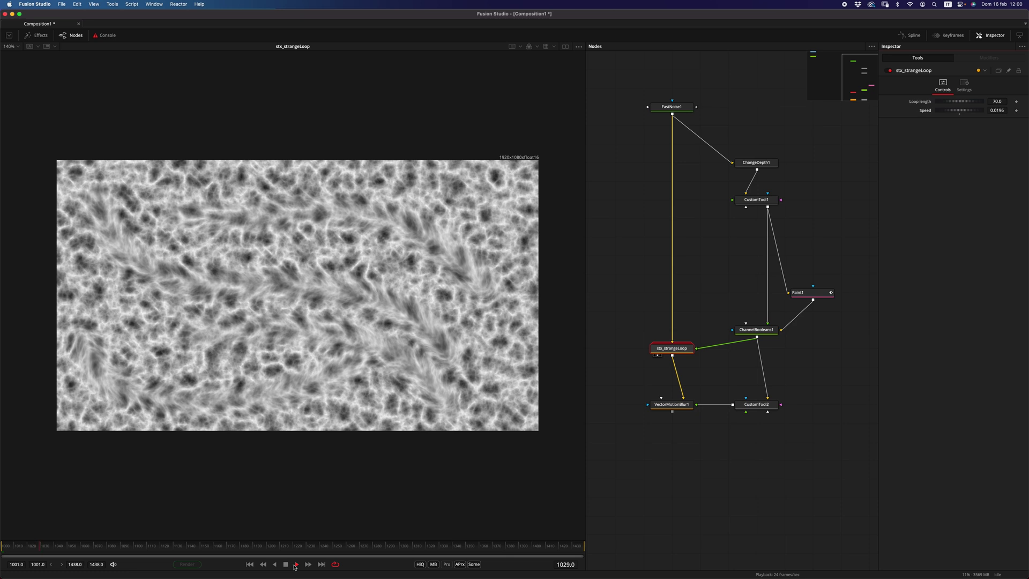
{"action": "left_click_drag", "start_coordinate": [960, 111], "coordinate": [969, 110]}
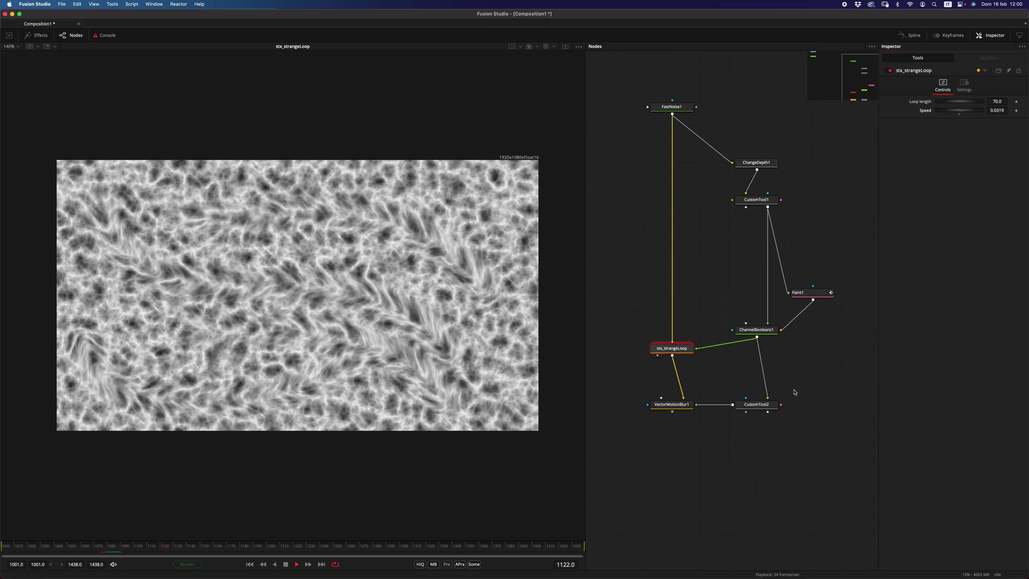
Step: Set VectorMotionBlur1's Scale to 0.514, show the node in the viewer, and stop playback
{"action": "left_click", "coordinate": [672, 408]}
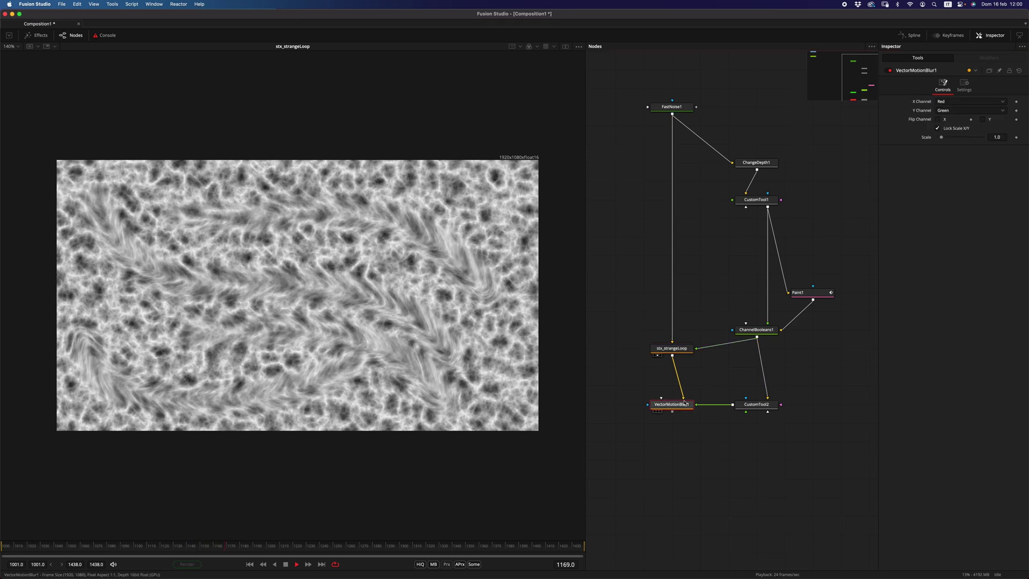
{"action": "left_click", "coordinate": [933, 140]}
{"action": "left_click_drag", "start_coordinate": [933, 142], "coordinate": [917, 142]}
{"action": "left_click_drag", "start_coordinate": [671, 404], "coordinate": [249, 448]}
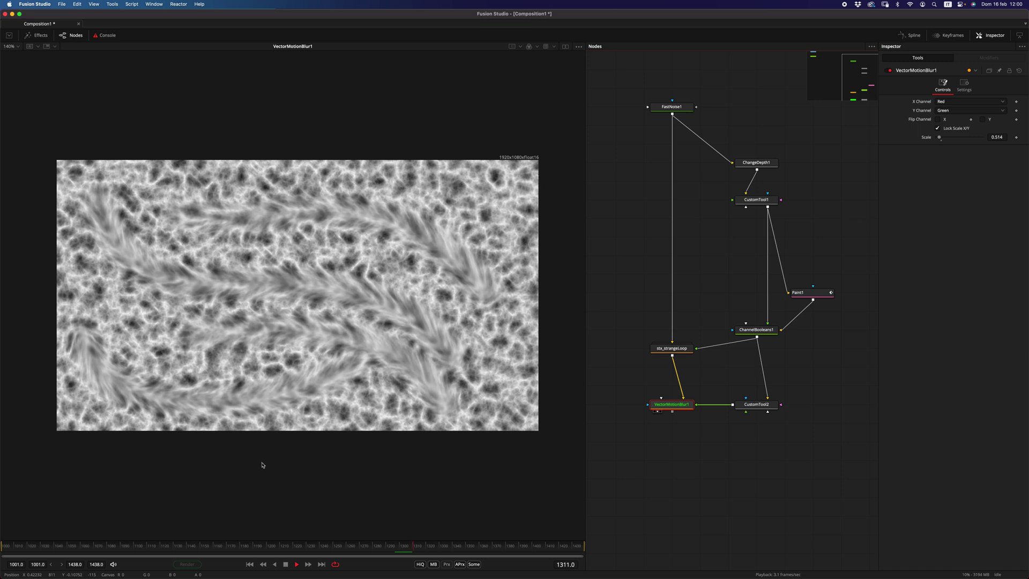
{"action": "left_click", "coordinate": [286, 564]}
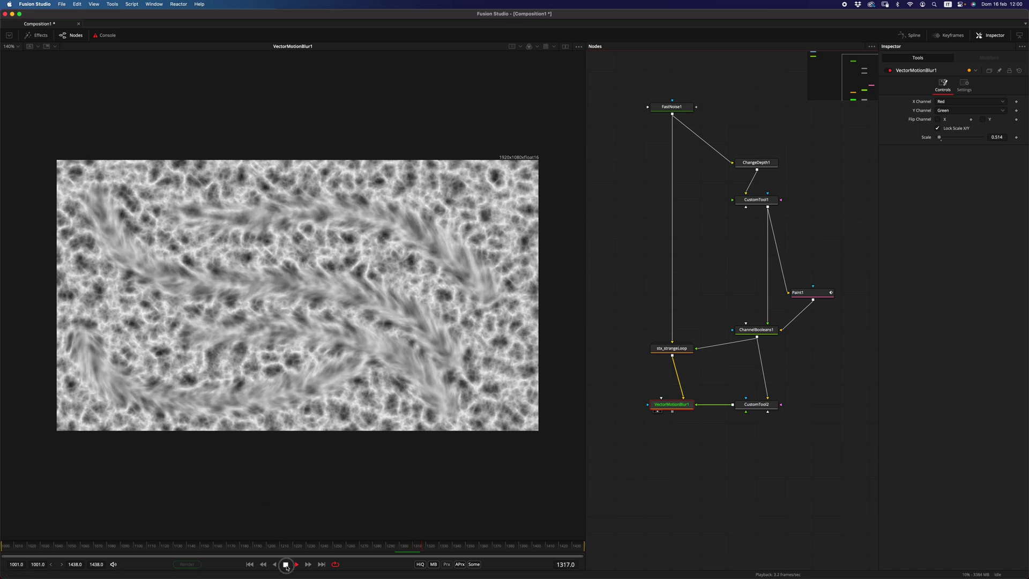
Step: Copy ChangeDepth1 and CustomTool1, paste them beside the TestWarper.mov branch, and feed the ChangeDepth copy from Gamut1
{"action": "scroll", "coordinate": [763, 306], "scroll_direction": "down", "scroll_amount": 2}
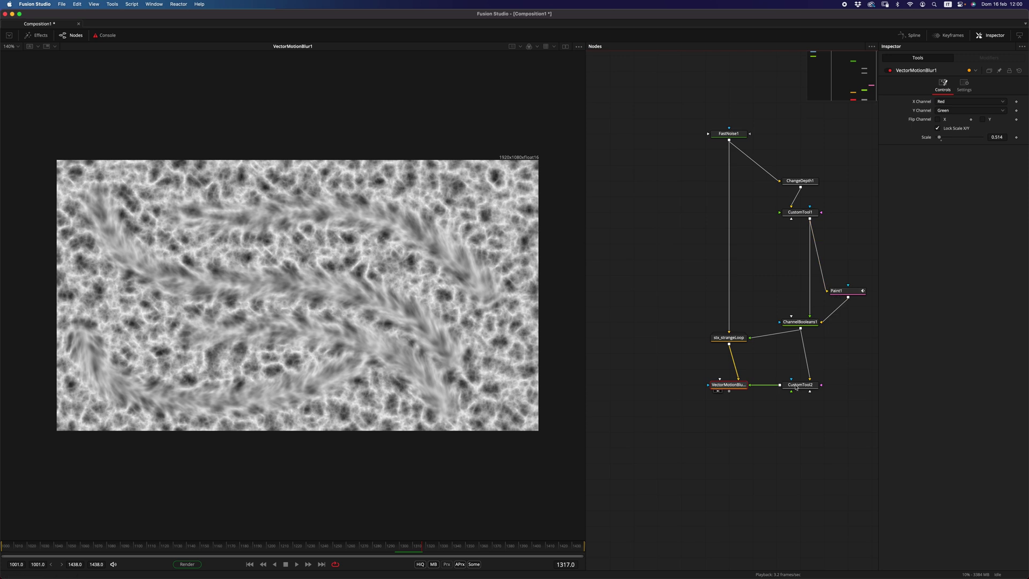
{"action": "left_click_drag", "start_coordinate": [664, 288], "coordinate": [763, 286]}
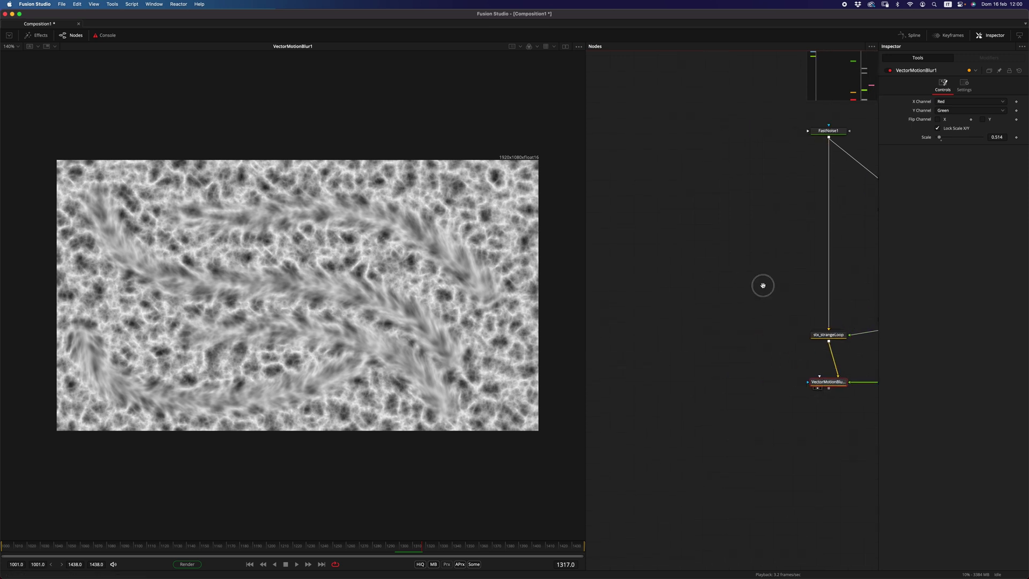
{"action": "scroll", "coordinate": [763, 285], "scroll_direction": "down", "scroll_amount": 3}
{"action": "left_click_drag", "start_coordinate": [696, 292], "coordinate": [761, 297]}
{"action": "left_click_drag", "start_coordinate": [820, 256], "coordinate": [699, 302]}
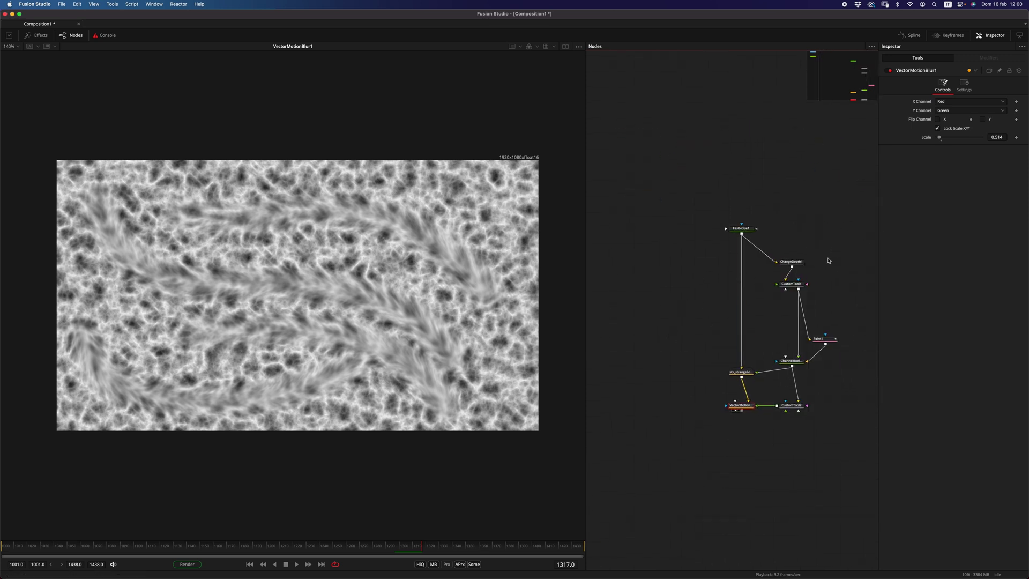
{"action": "left_click_drag", "start_coordinate": [845, 240], "coordinate": [748, 310]}
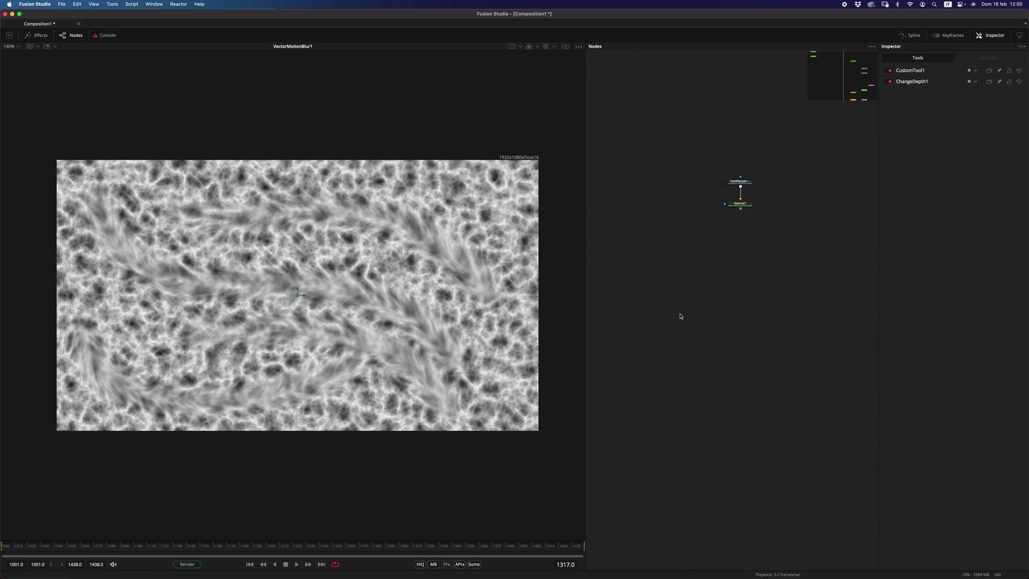
{"action": "left_click", "coordinate": [681, 262]}
{"action": "key", "text": "super+v"}
{"action": "left_click_drag", "start_coordinate": [741, 208], "coordinate": [653, 281]}
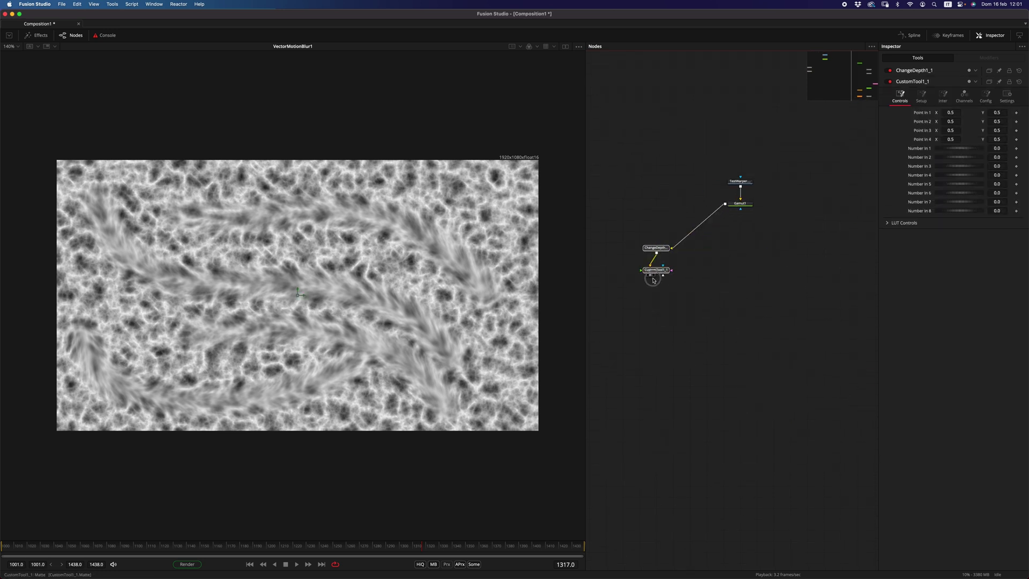
Step: Show Gamut1 in the viewer and go to frame 1001
{"action": "scroll", "coordinate": [750, 249], "scroll_direction": "up", "scroll_amount": 2}
{"action": "left_click_drag", "start_coordinate": [735, 187], "coordinate": [271, 395]}
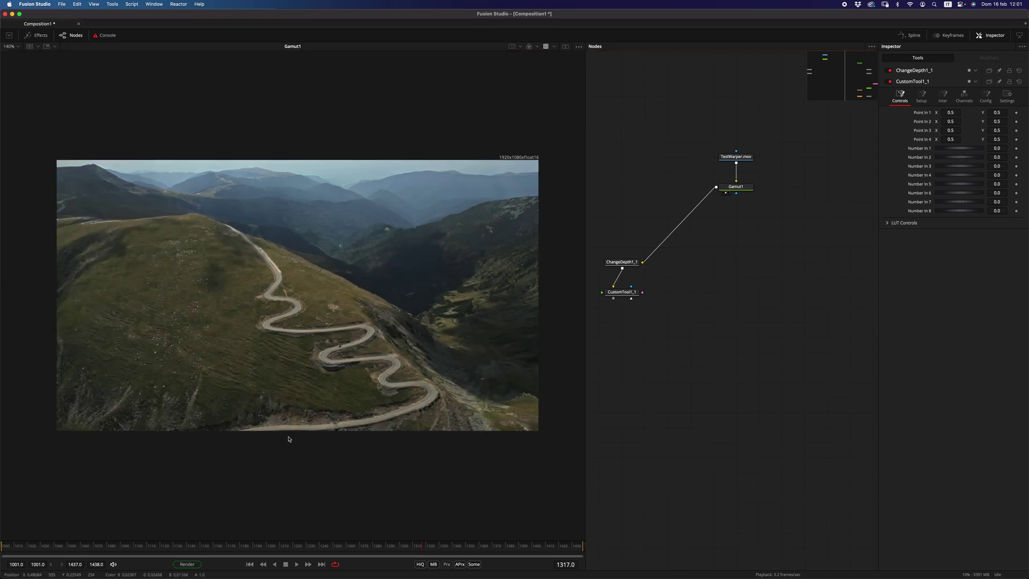
{"action": "left_click", "coordinate": [250, 564]}
Step: Add a Planar Tracker node below Gamut1 and connect Gamut1's output to it
{"action": "left_click", "coordinate": [693, 384]}
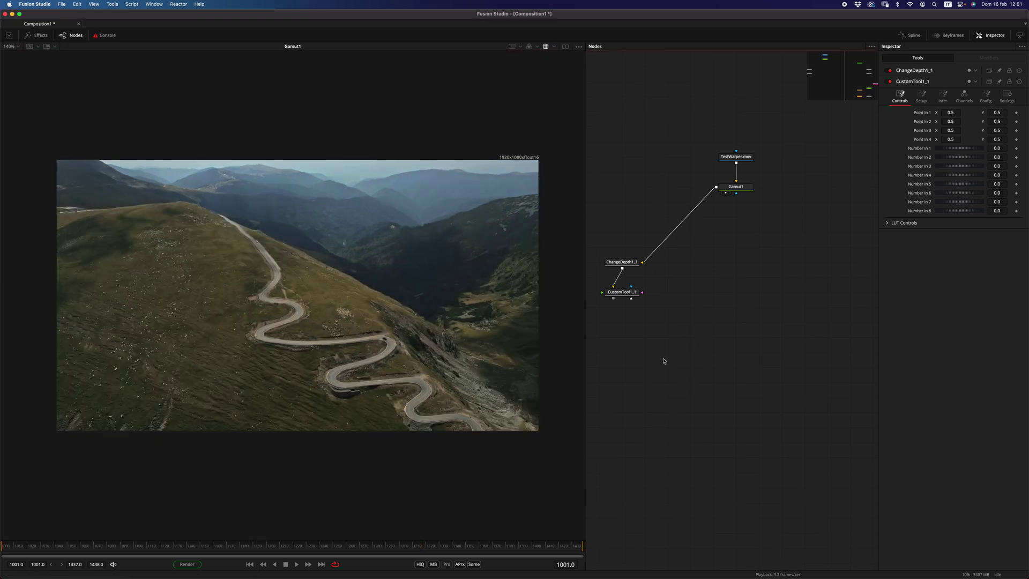
{"action": "key", "text": "shift+space"}
{"action": "type", "text": "p"}
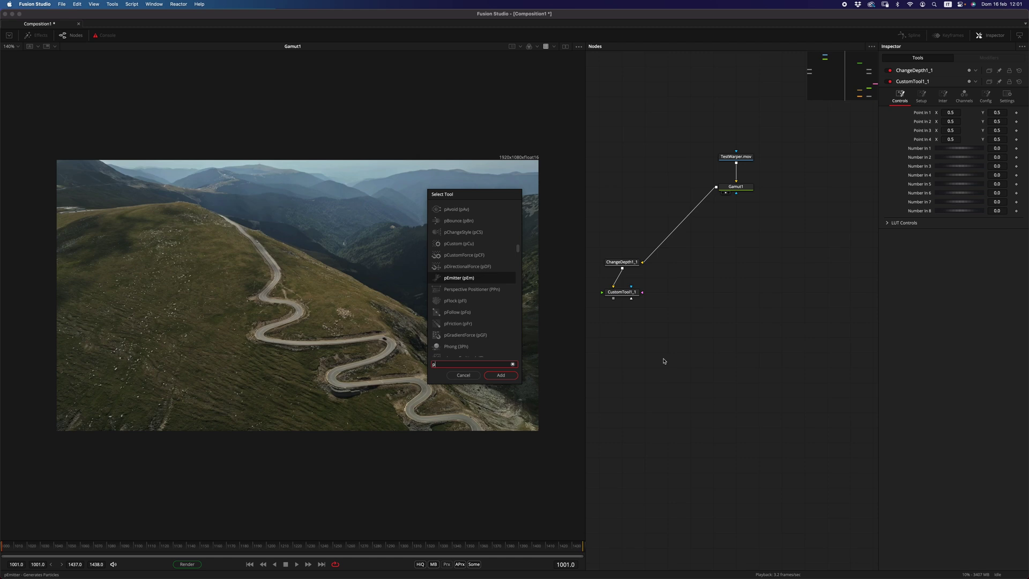
{"action": "type", "text": "lana"}
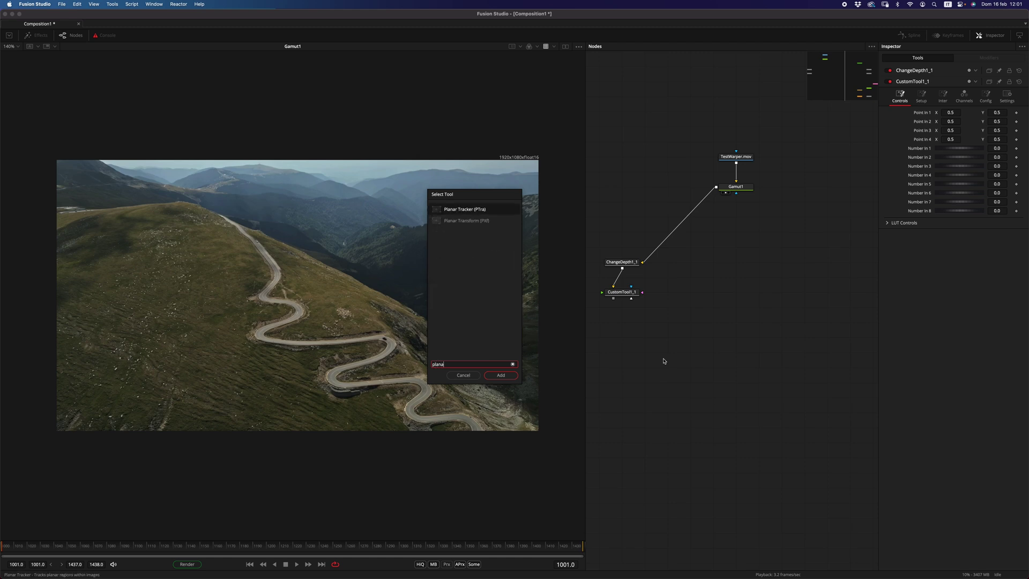
{"action": "key", "text": "Return"}
{"action": "left_click_drag", "start_coordinate": [716, 187], "coordinate": [754, 262]}
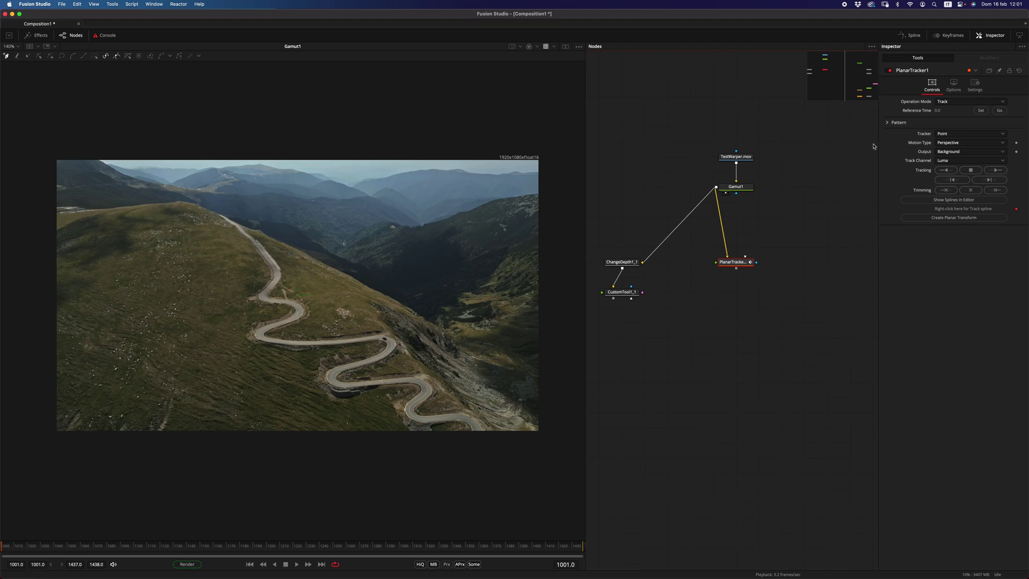
Step: Set the planar tracker's reference time to frame 1001 and its tracker type to Hybrid Point/Area
{"action": "left_click", "coordinate": [938, 134]}
{"action": "left_click", "coordinate": [938, 134]}
{"action": "left_click", "coordinate": [980, 110]}
{"action": "left_click", "coordinate": [955, 135]}
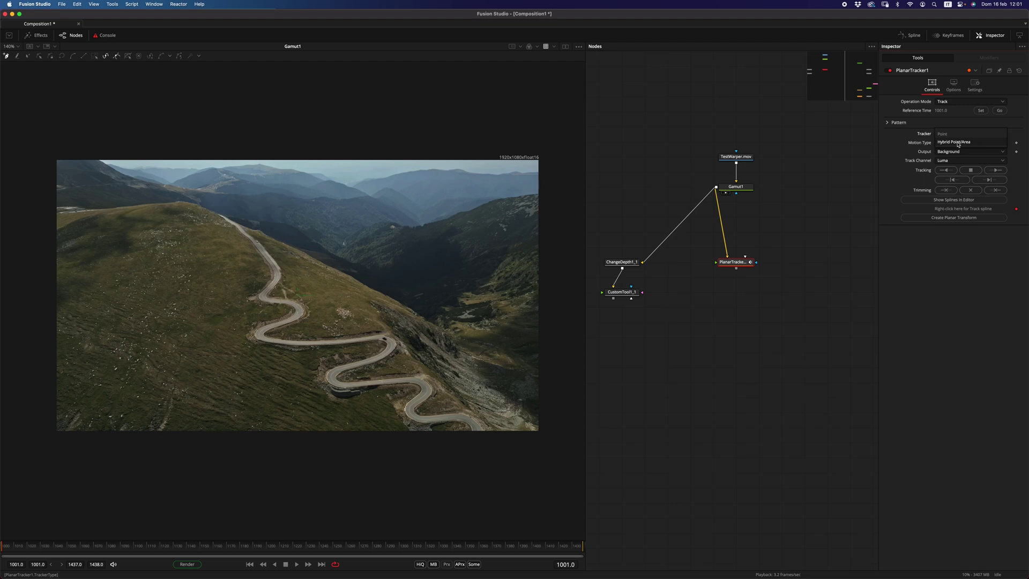
{"action": "left_click", "coordinate": [957, 143]}
Step: Outline the hillside around the road's upper bends with a closed tracking shape and track it forward to the clip's end
{"action": "left_click", "coordinate": [987, 170]}
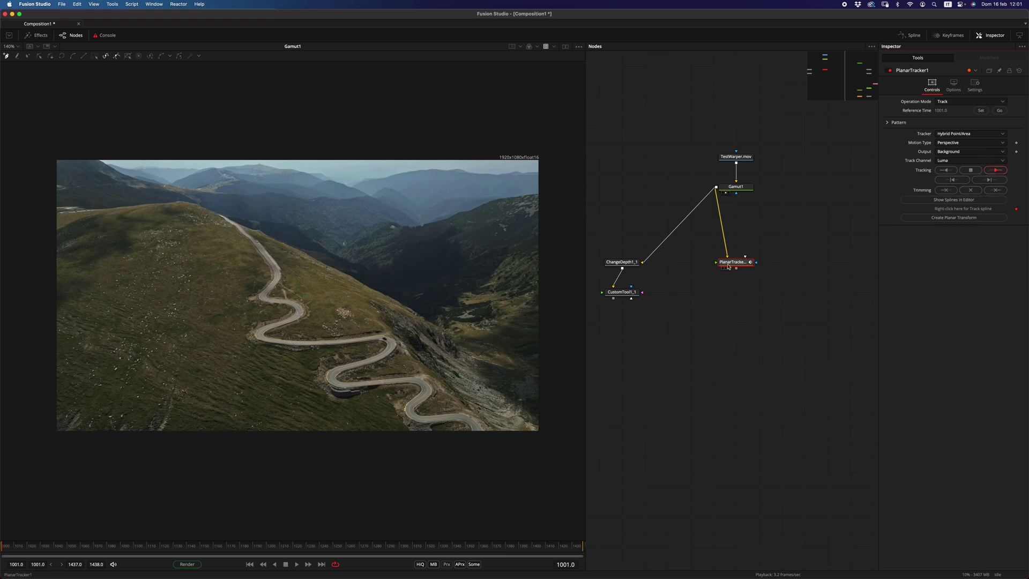
{"action": "left_click", "coordinate": [291, 260]}
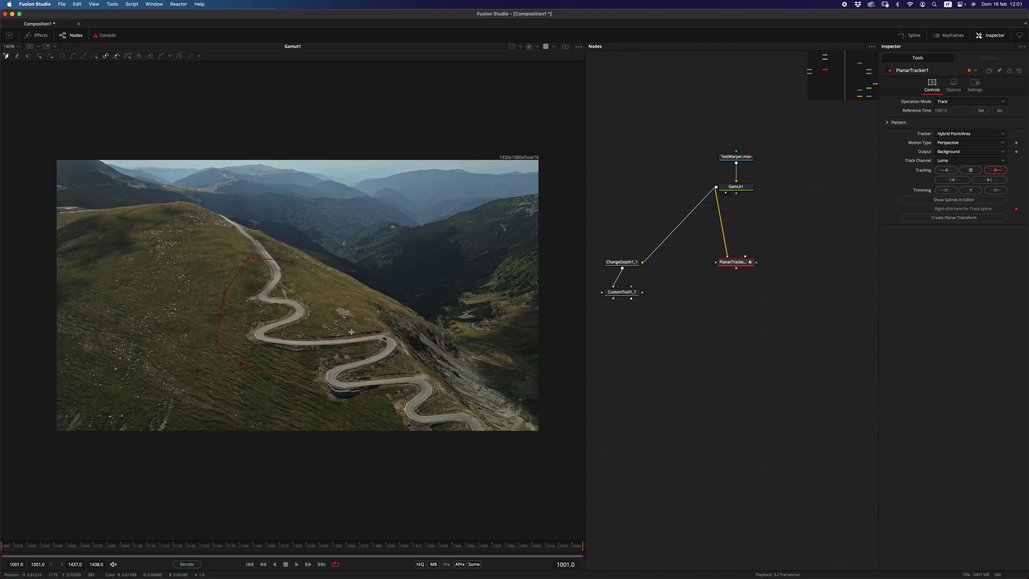
{"action": "left_click", "coordinate": [294, 264]}
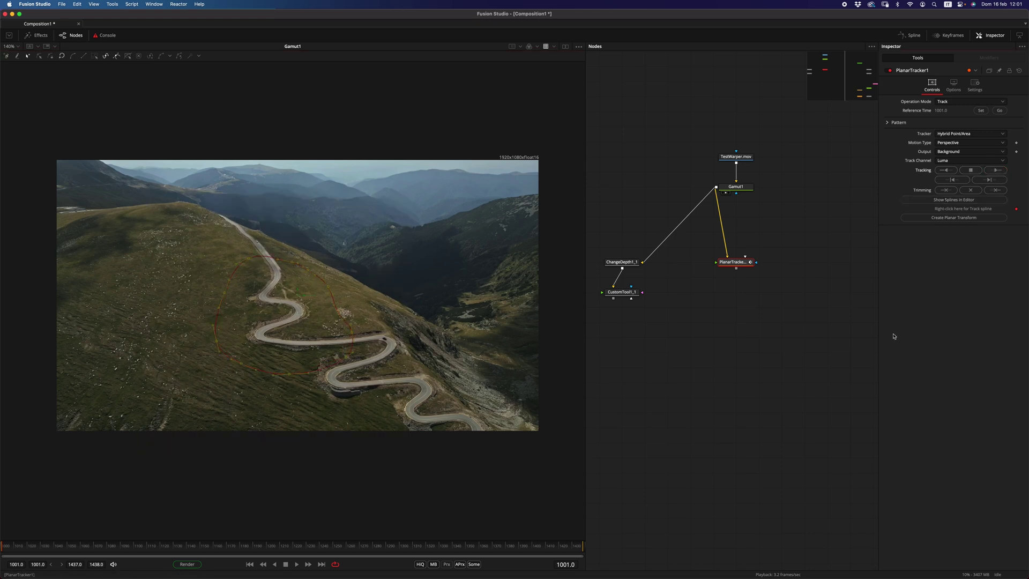
{"action": "left_click", "coordinate": [997, 170]}
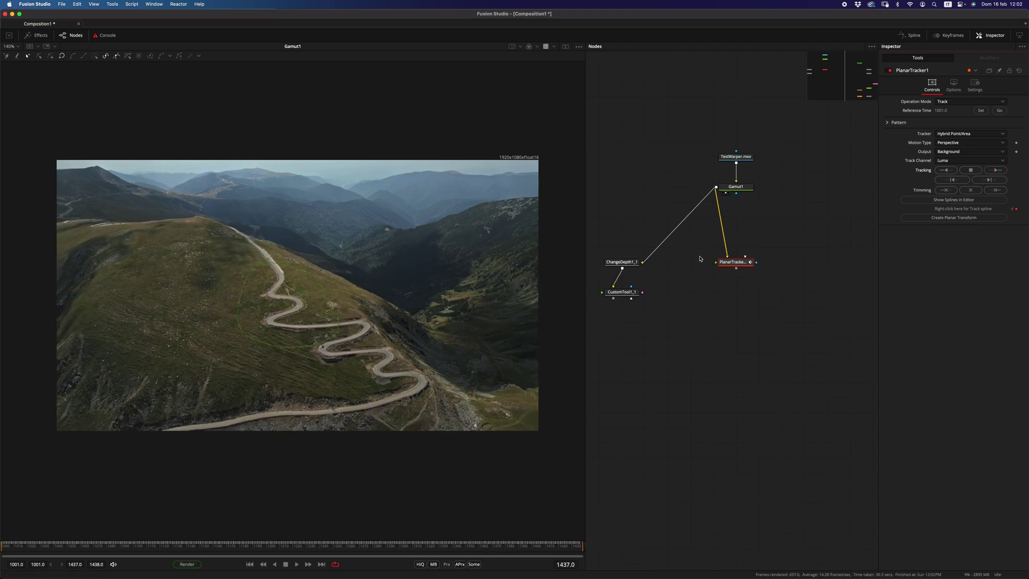
Step: Show PlanarTracker1 at frame 1001, set its operation mode to Steady, and scrub the timeline to check the stabilisation
{"action": "key", "text": "1"}
{"action": "left_click", "coordinate": [249, 564]}
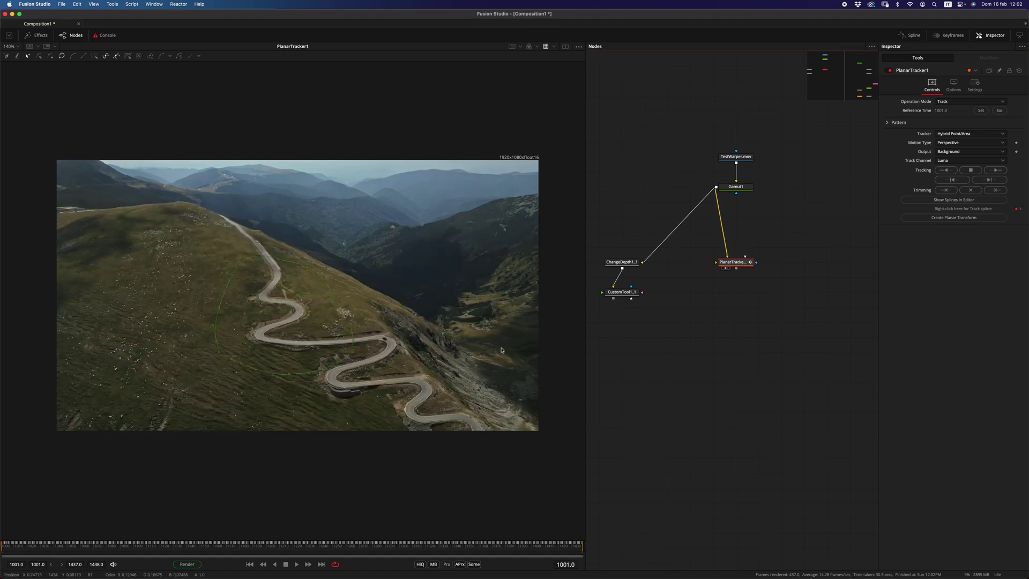
{"action": "left_click", "coordinate": [962, 103]}
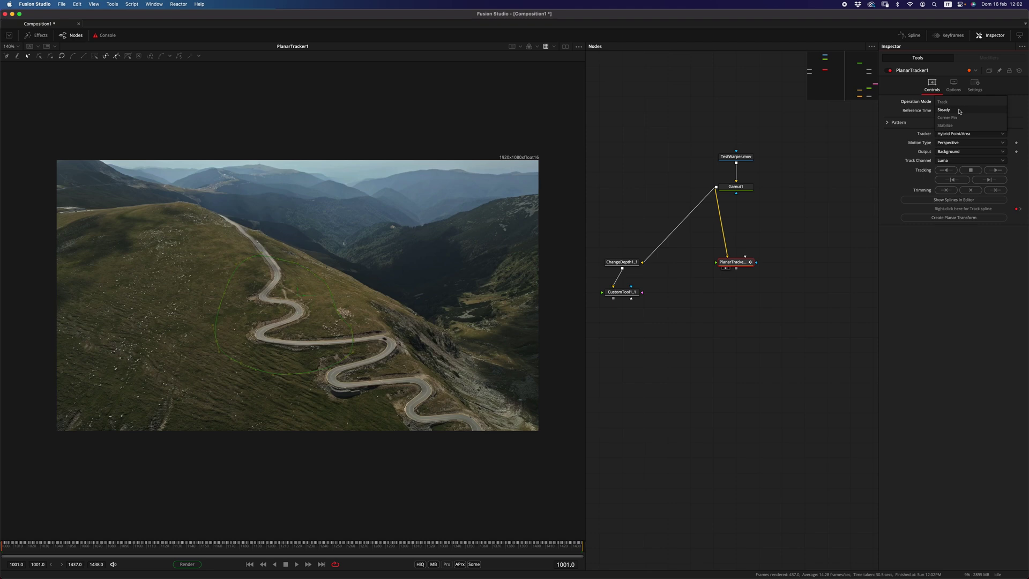
{"action": "left_click", "coordinate": [960, 111]}
{"action": "mouse_move", "coordinate": [21, 546]}
{"action": "left_mouse_down"}
{"action": "mouse_move", "coordinate": [487, 544]}
{"action": "mouse_move", "coordinate": [26, 518]}
{"action": "mouse_move", "coordinate": [512, 519]}
{"action": "mouse_move", "coordinate": [124, 513]}
{"action": "mouse_move", "coordinate": [112, 520]}
{"action": "mouse_move", "coordinate": [462, 526]}
{"action": "mouse_move", "coordinate": [8, 530]}
{"action": "left_mouse_up"}
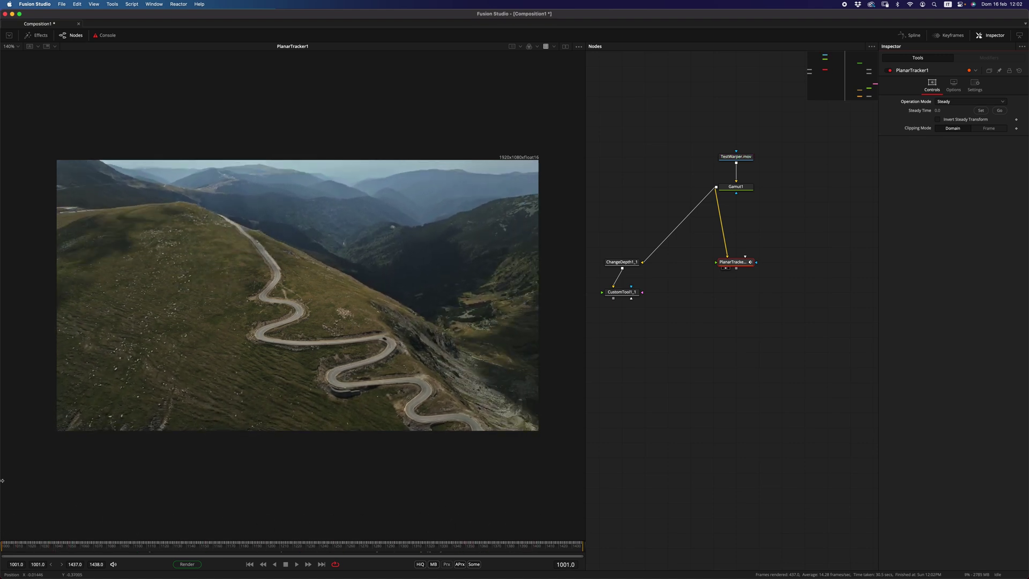
{"action": "key", "text": "shift+space"}
{"action": "type", "text": "plana"}
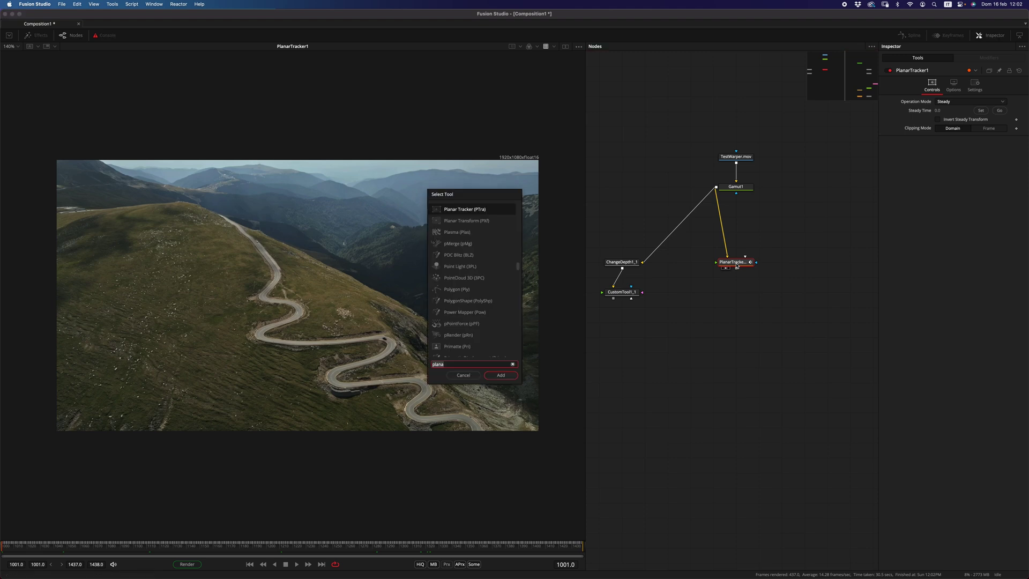
{"action": "key", "text": "Escape"}
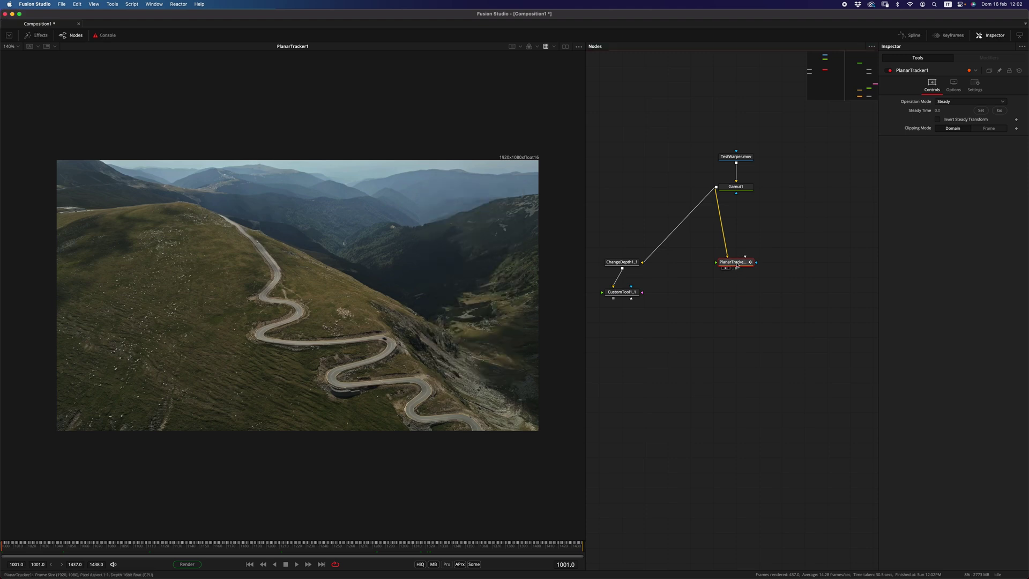
Step: Duplicate PlanarTracker1, place the copy well below it, connect it to the original's output, and show it in the viewer
{"action": "key", "text": "ctrl+c"}
{"action": "key", "text": "ctrl+v"}
{"action": "left_click_drag", "start_coordinate": [733, 263], "coordinate": [739, 399]}
{"action": "key", "text": "2"}
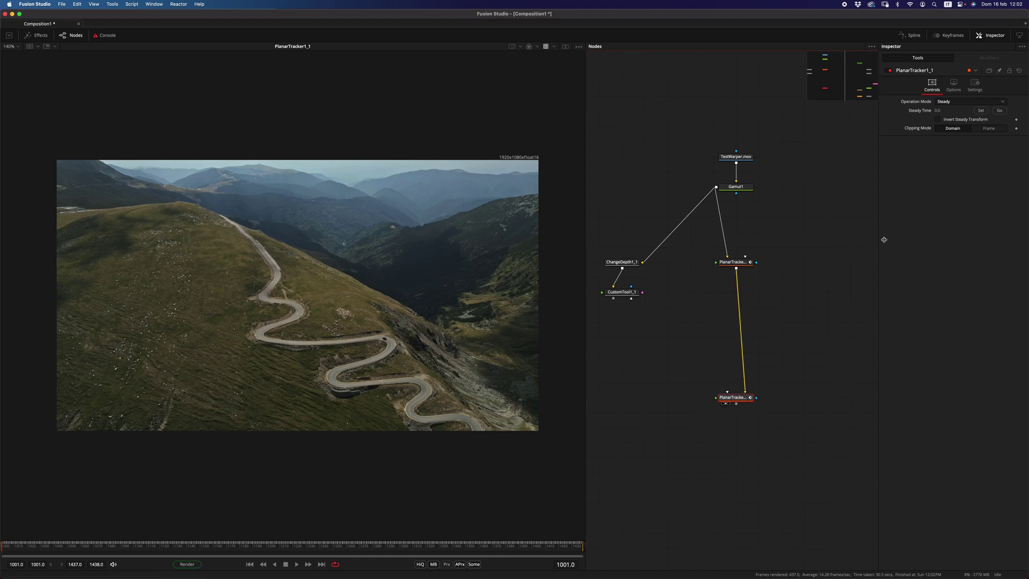
Step: Enable Invert Steady Transform on PlanarTracker1_1, check the result at frame 1200, and compare its settings with PlanarTracker1's
{"action": "left_click", "coordinate": [973, 122]}
{"action": "left_click_drag", "start_coordinate": [143, 544], "coordinate": [263, 514]}
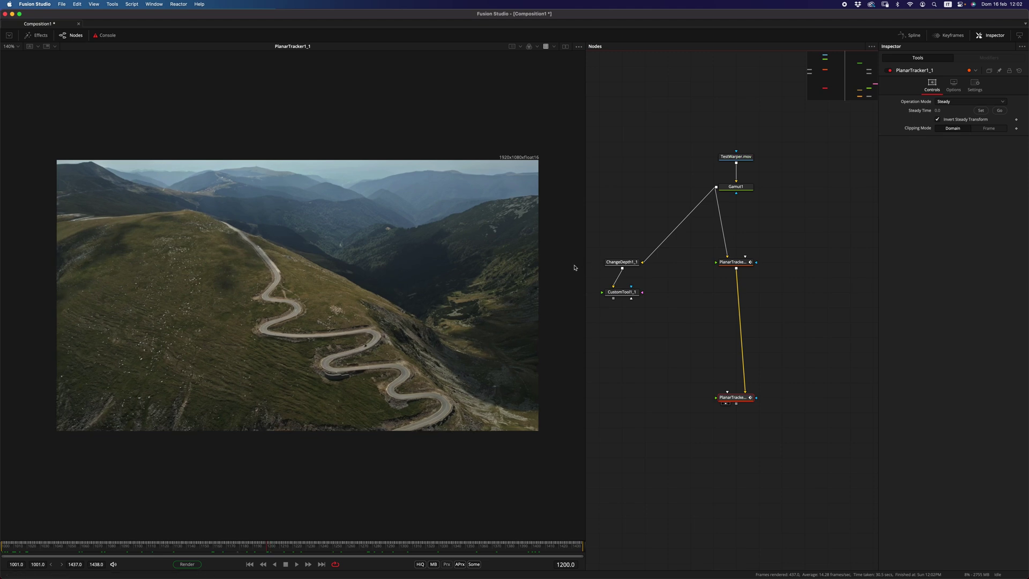
{"action": "left_click_drag", "start_coordinate": [797, 237], "coordinate": [661, 450]}
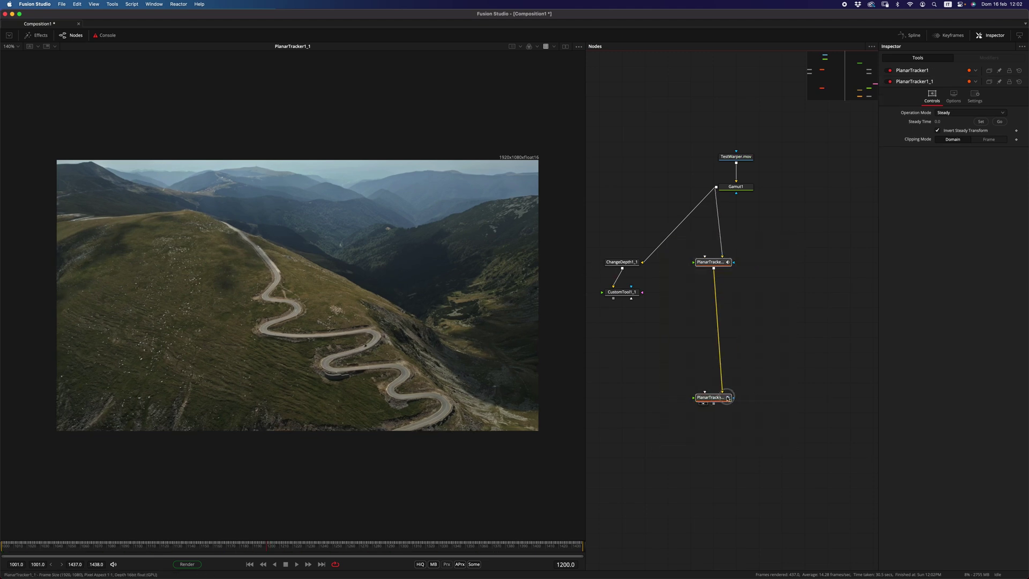
{"action": "left_click", "coordinate": [743, 262]}
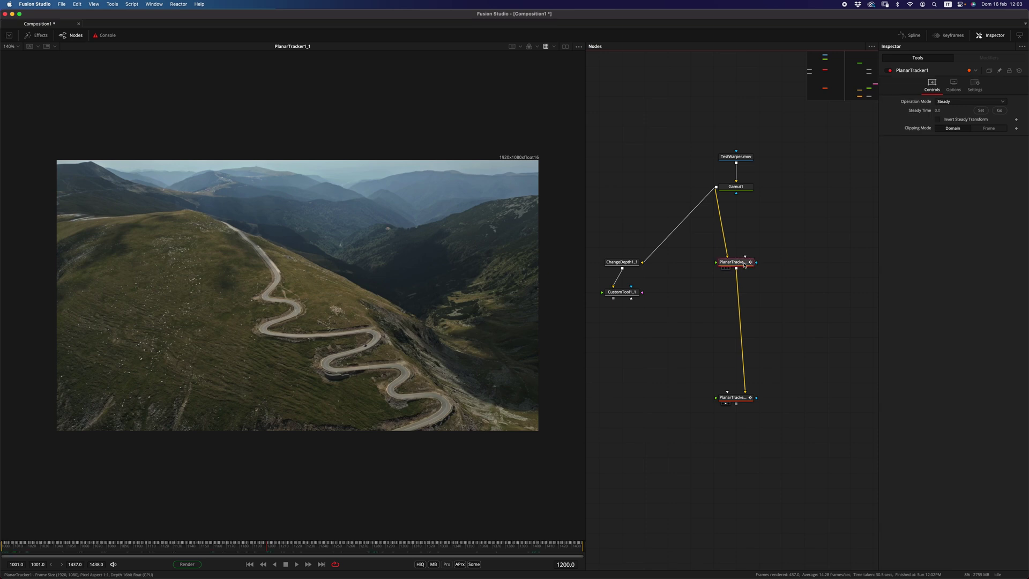
{"action": "left_click", "coordinate": [735, 398]}
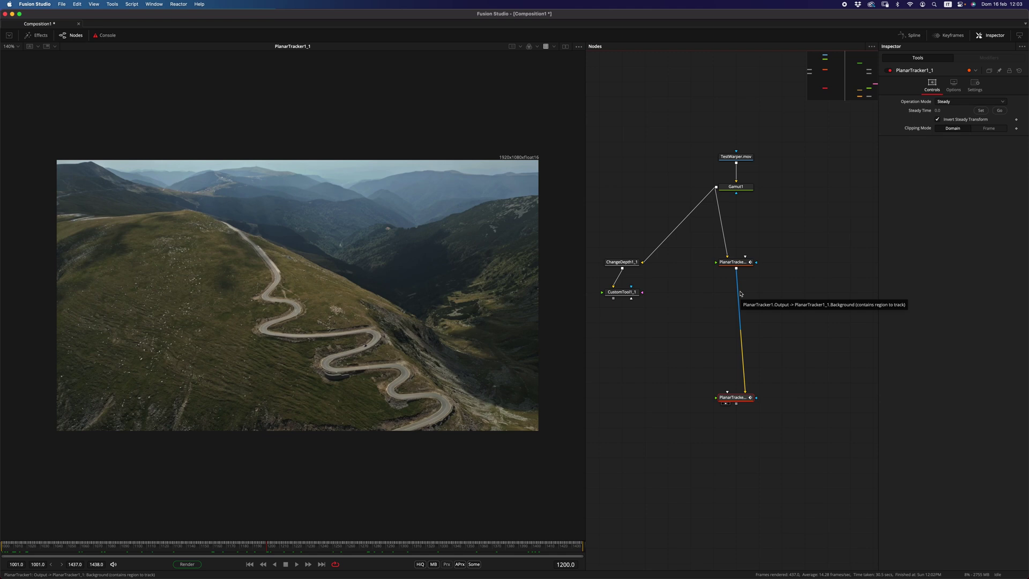
Step: Move the TestWarper.mov and Gamut1 nodes higher in the node graph, farther away from PlanarTracker1
{"action": "left_click_drag", "start_coordinate": [802, 217], "coordinate": [697, 127]}
{"action": "left_click_drag", "start_coordinate": [750, 187], "coordinate": [753, 140]}
{"action": "left_click", "coordinate": [764, 225]}
{"action": "scroll", "coordinate": [761, 236], "scroll_direction": "up", "scroll_amount": 3}
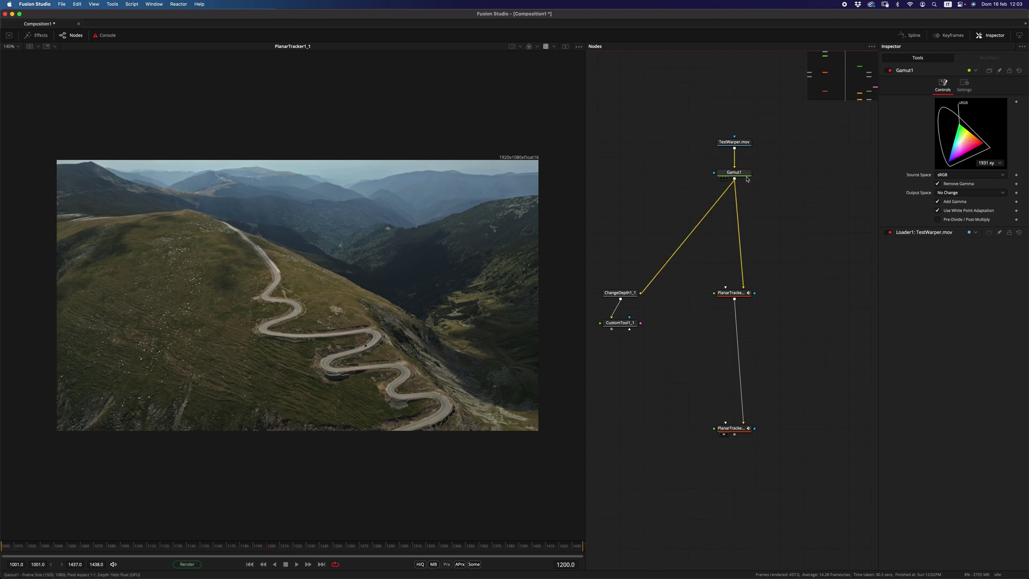
Step: Compare Gamut1 with PlanarTracker1_1 in the viewer around the road bends at frames 1200 and 1292
{"action": "left_click_drag", "start_coordinate": [740, 173], "coordinate": [335, 359]}
{"action": "scroll", "coordinate": [334, 359], "scroll_direction": "up", "scroll_amount": 10}
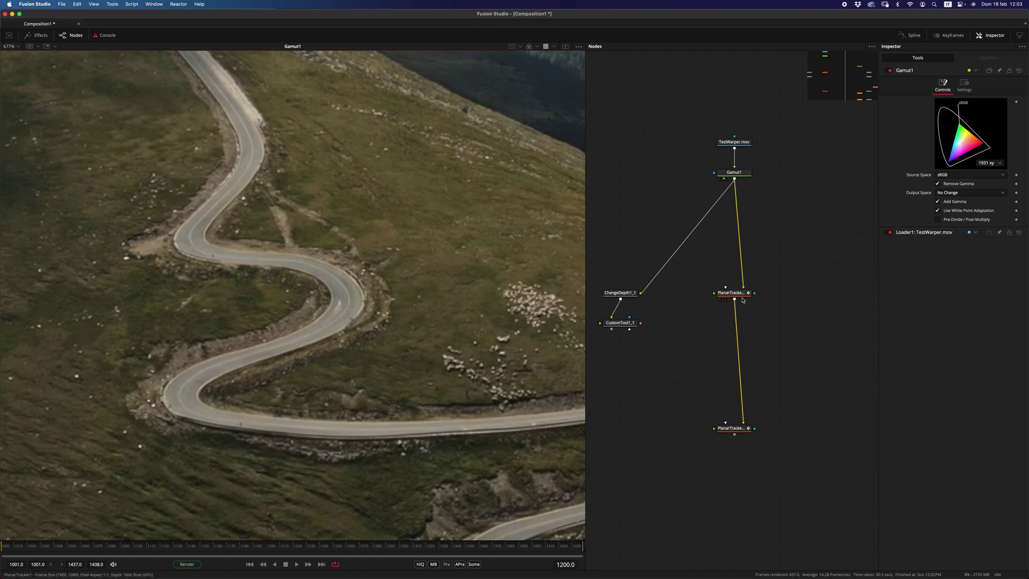
{"action": "left_click_drag", "start_coordinate": [738, 433], "coordinate": [389, 547]}
{"action": "left_click", "coordinate": [358, 546]}
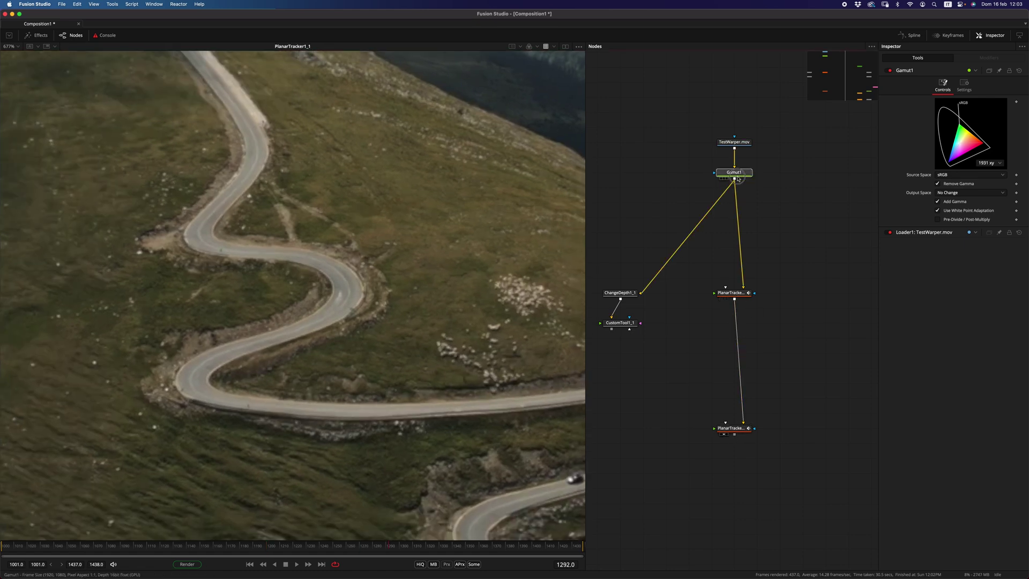
{"action": "left_click_drag", "start_coordinate": [733, 173], "coordinate": [350, 445]}
{"action": "left_click", "coordinate": [724, 435]}
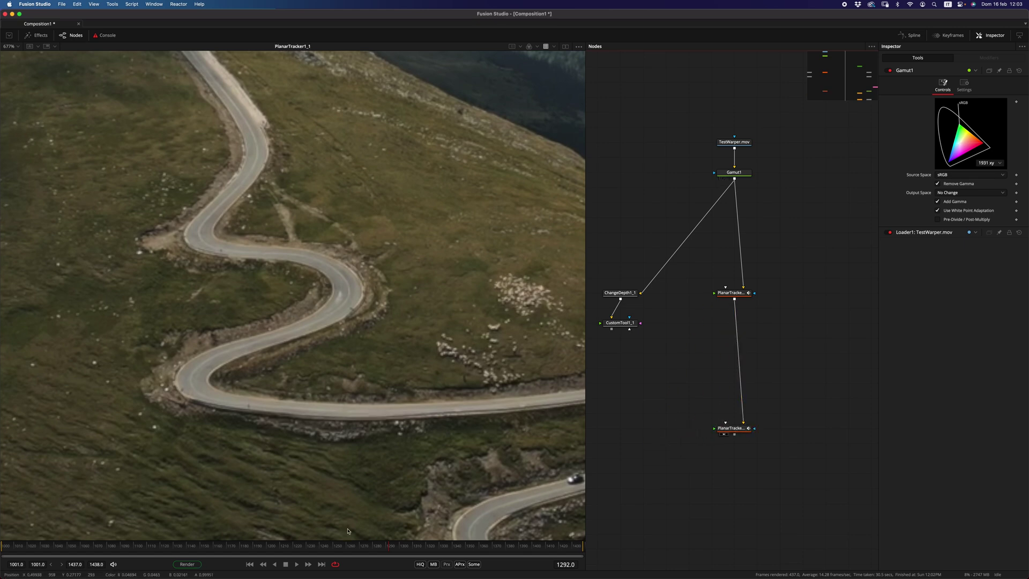
{"action": "left_click", "coordinate": [724, 178]}
{"action": "left_click_drag", "start_coordinate": [734, 427], "coordinate": [353, 375]}
{"action": "scroll", "coordinate": [353, 375], "scroll_direction": "down", "scroll_amount": 3}
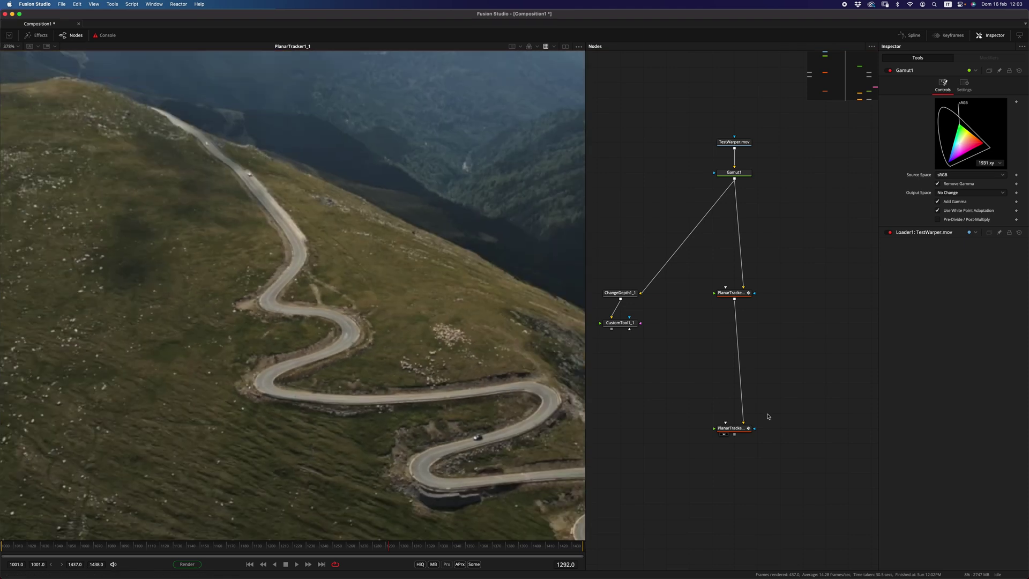
Step: Show CustomTool1_1 in the viewer and add a Paint node to its output
{"action": "left_click", "coordinate": [738, 293]}
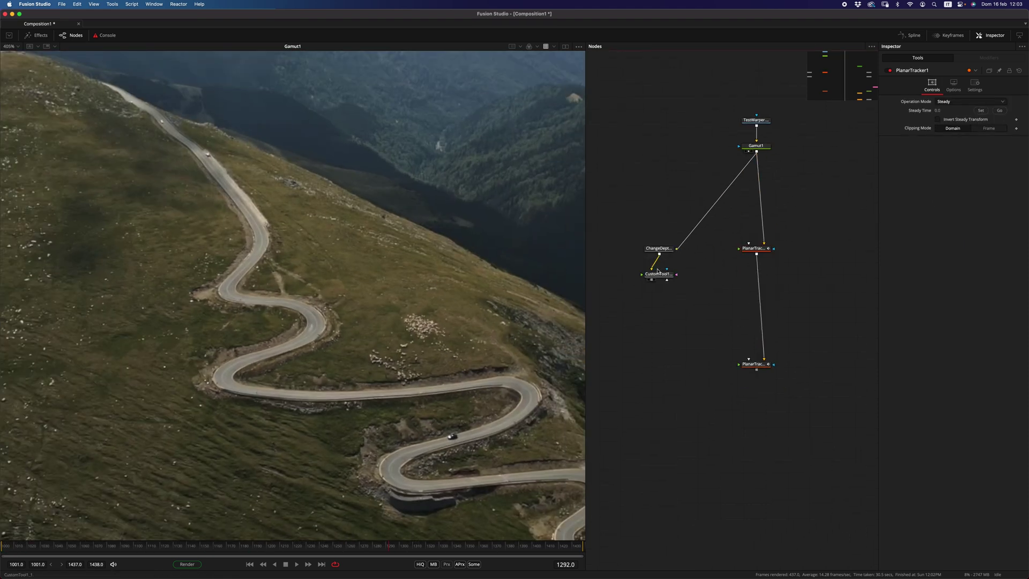
{"action": "left_click_drag", "start_coordinate": [659, 275], "coordinate": [460, 336]}
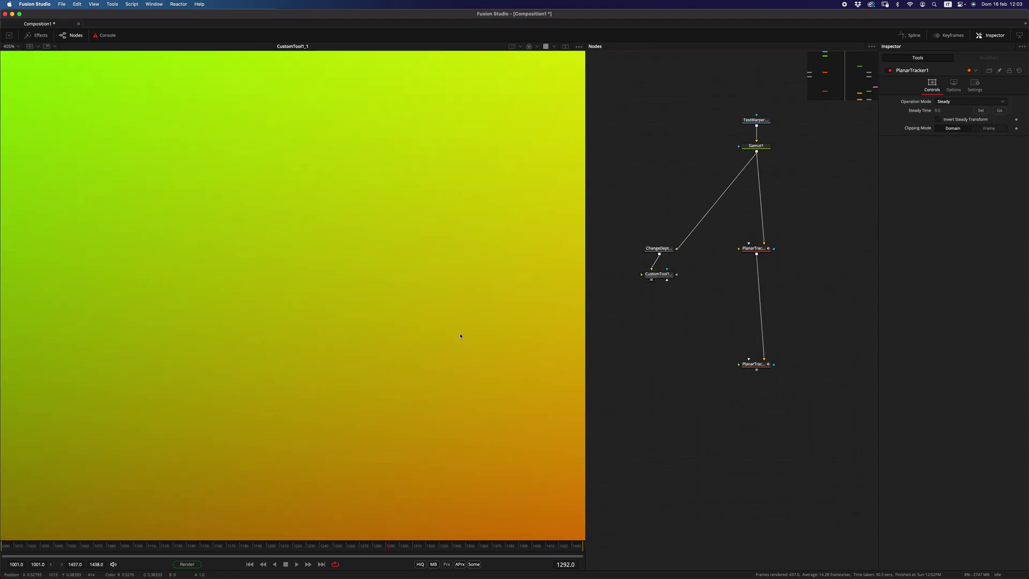
{"action": "key", "text": "shift+space"}
{"action": "type", "text": "paint"}
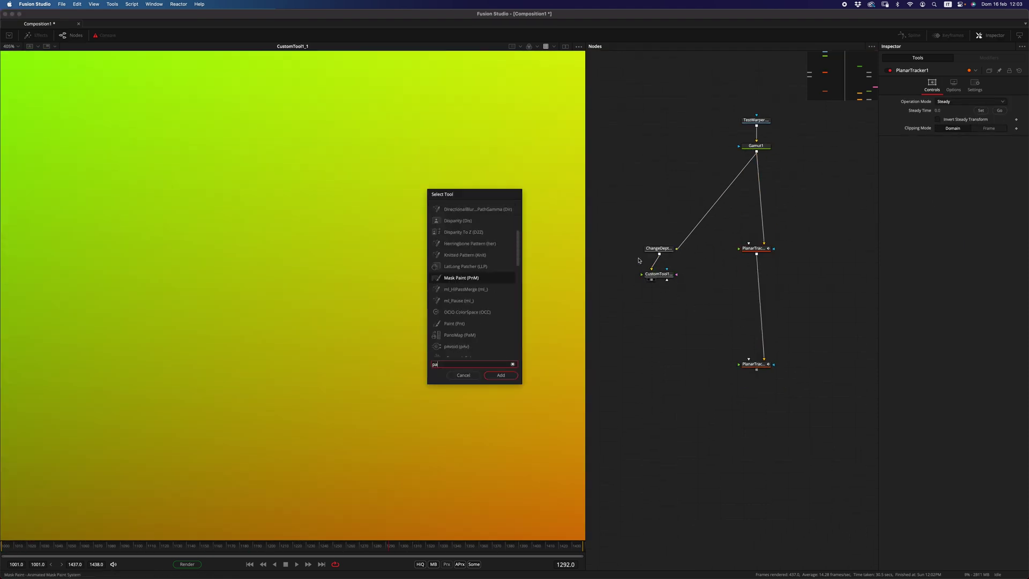
{"action": "key", "text": "Return"}
{"action": "left_click_drag", "start_coordinate": [676, 273], "coordinate": [668, 315]}
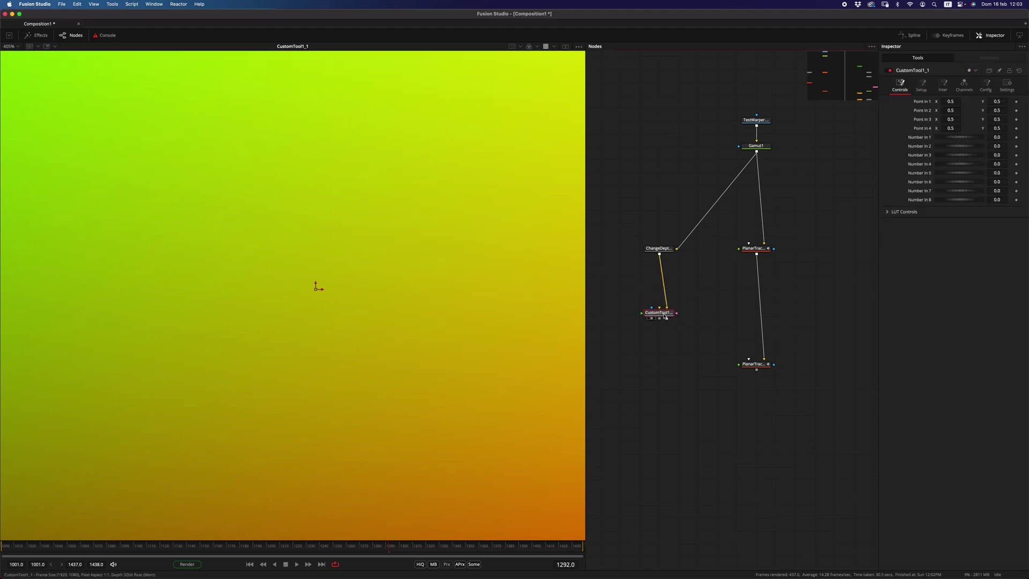
{"action": "left_click", "coordinate": [668, 315]}
{"action": "key", "text": "shift+space"}
{"action": "type", "text": "pain"}
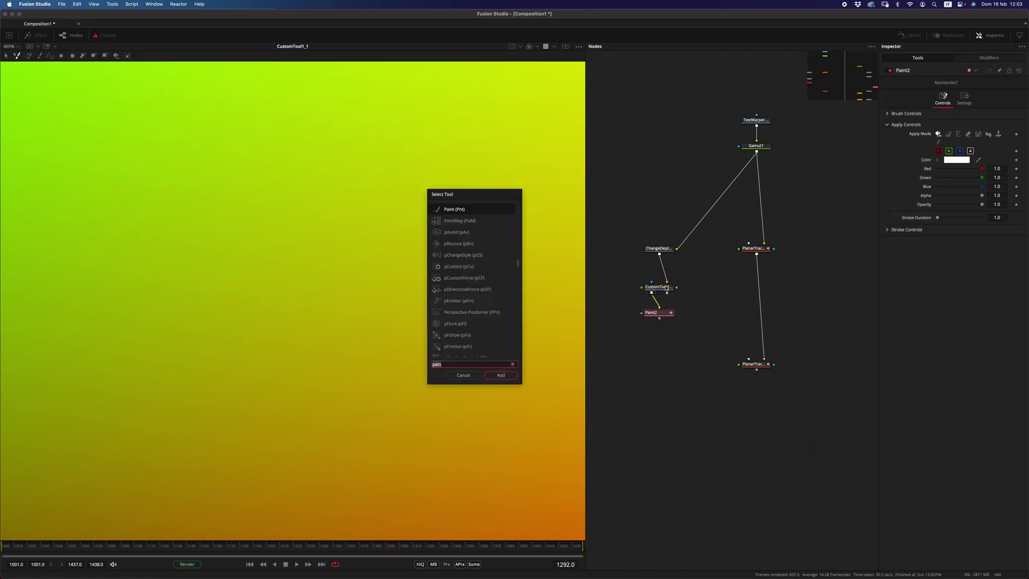
Step: Add a Blur node below Paint2 and set its blur size to 10
{"action": "key", "text": "BackSpace"}
{"action": "key", "text": "BackSpace"}
{"action": "key", "text": "BackSpace"}
{"action": "key", "text": "BackSpace"}
{"action": "type", "text": "blur"}
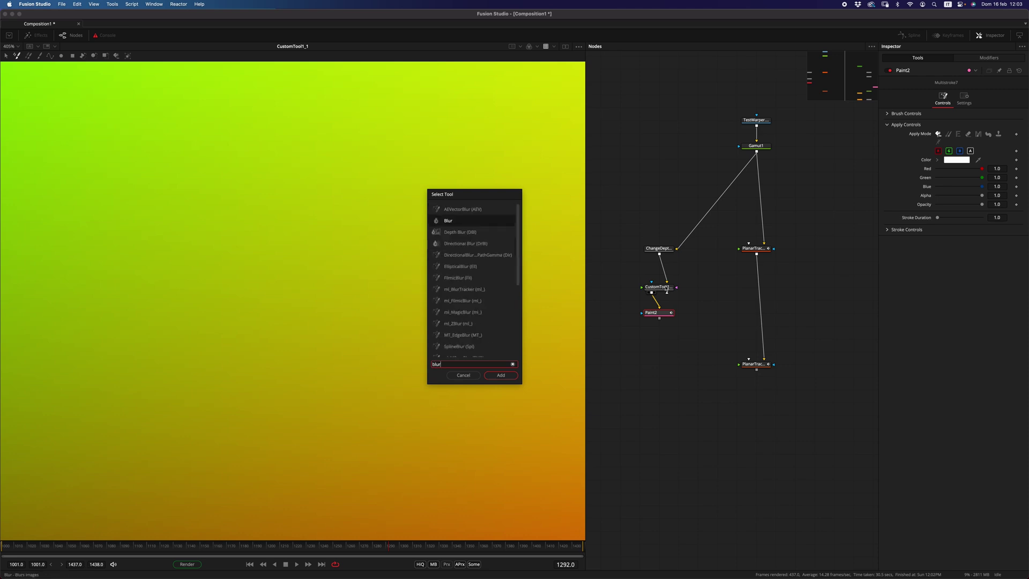
{"action": "key", "text": "Return"}
{"action": "left_click_drag", "start_coordinate": [665, 327], "coordinate": [666, 340]}
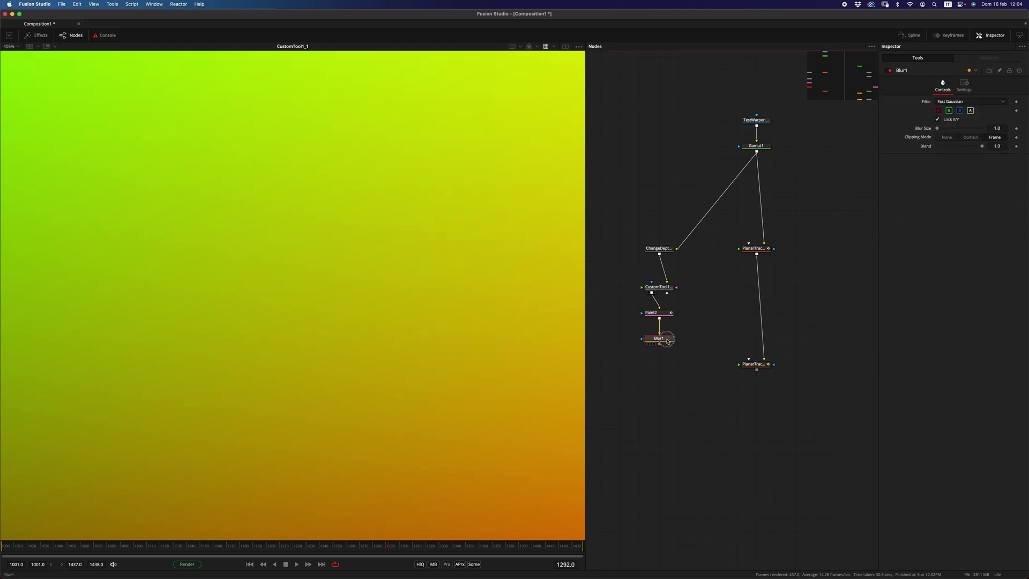
{"action": "left_click", "coordinate": [999, 128]}
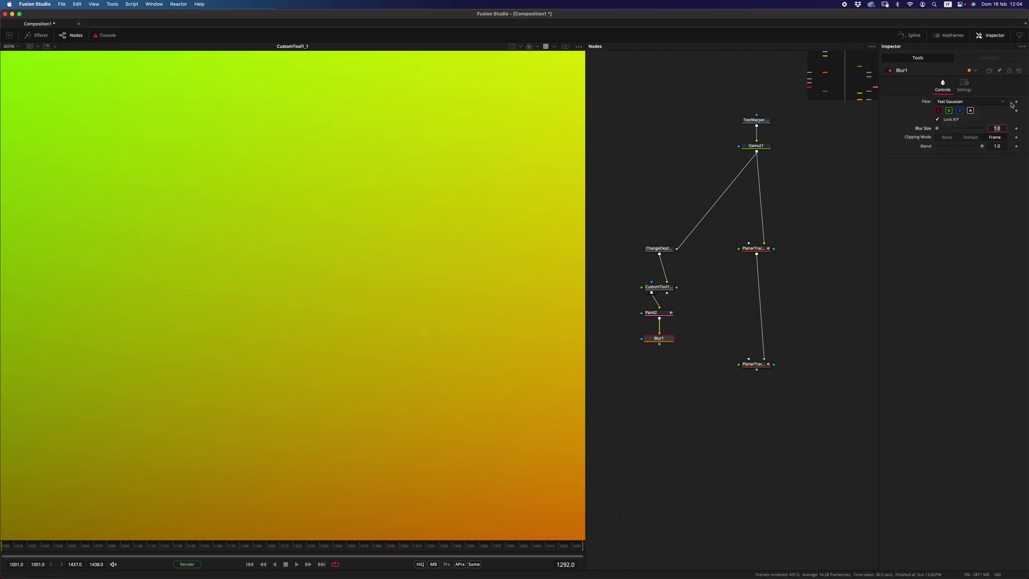
{"action": "type", "text": "1.0"}
{"action": "key", "text": "Tab"}
Step: Move PlanarTracker1_1 lower and insert a Texture node before it, with Blur1 as its background and PlanarTracker1 as its texture
{"action": "left_click_drag", "start_coordinate": [765, 369], "coordinate": [765, 446]}
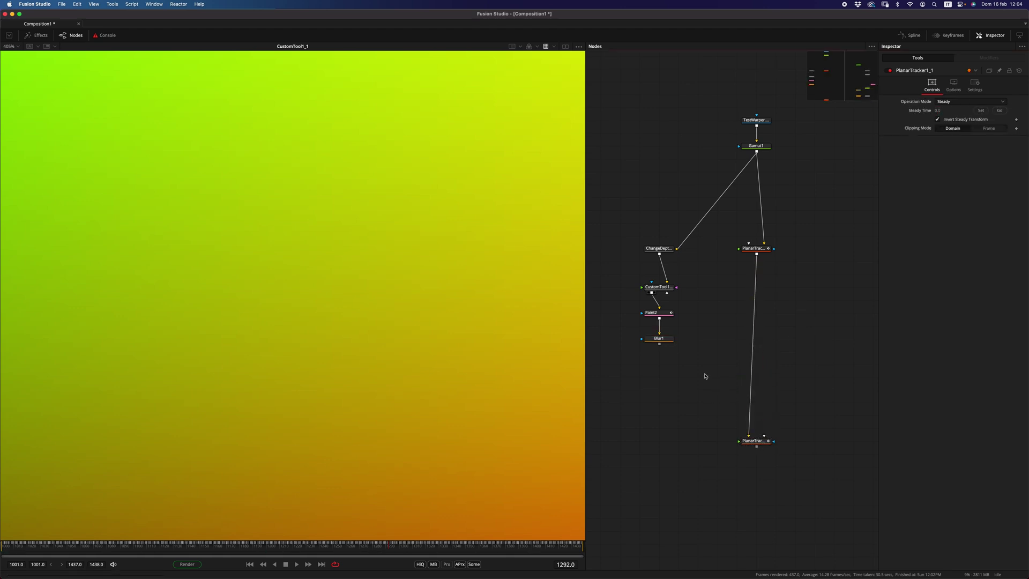
{"action": "key", "text": "shift+space"}
{"action": "type", "text": "text"}
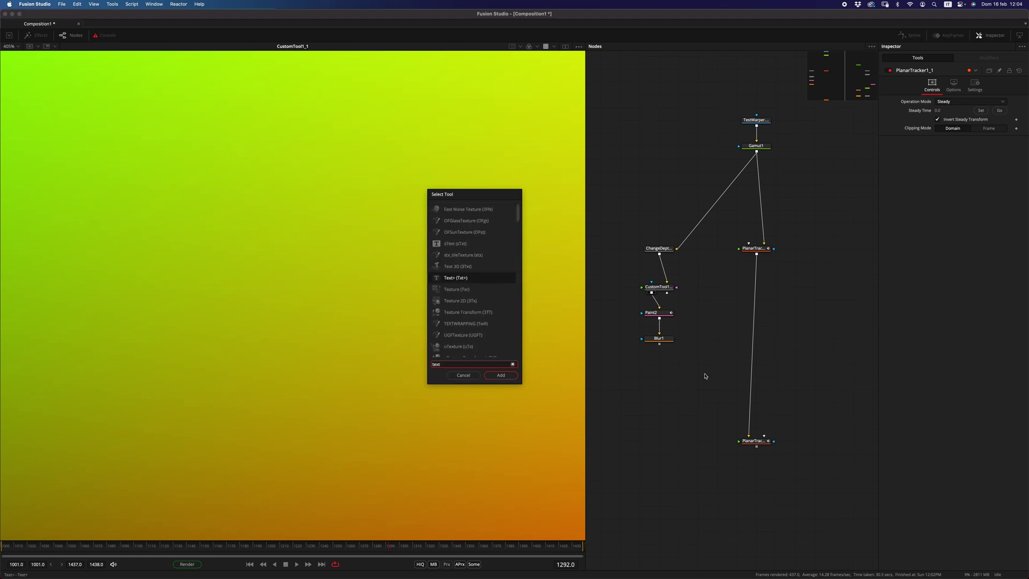
{"action": "key", "text": "Down"}
{"action": "key", "text": "Return"}
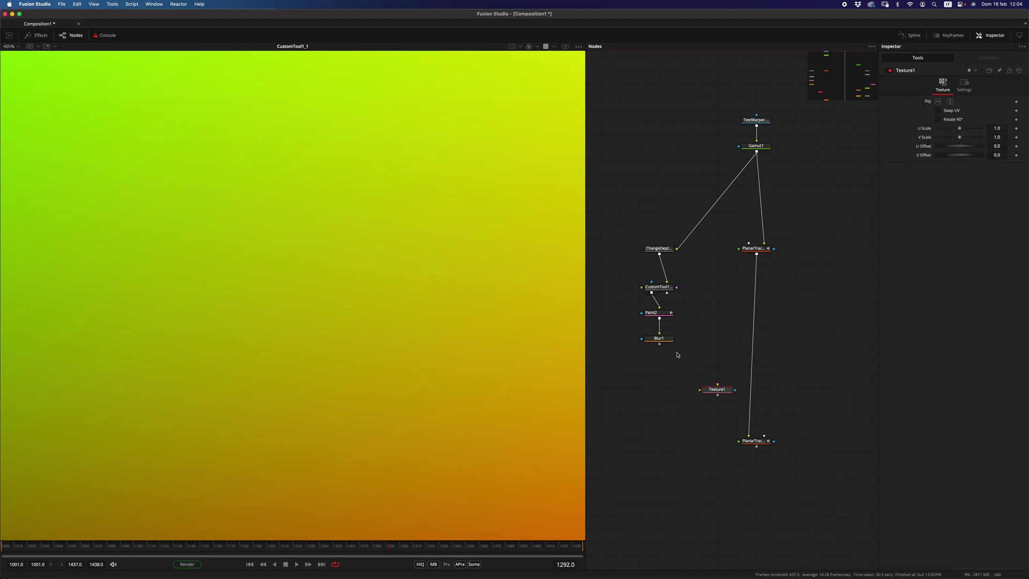
{"action": "left_click_drag", "start_coordinate": [659, 344], "coordinate": [764, 437]}
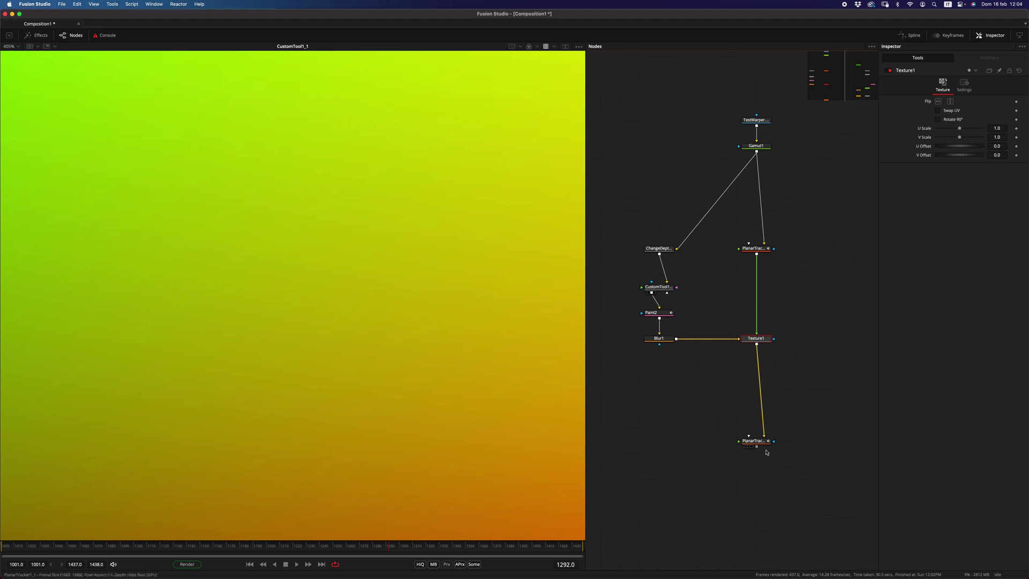
Step: Show PlanarTracker1_1 in the viewer with the whole frame visible and scrub the timeline to frame 1230 to check the rebuilt image
{"action": "left_click_drag", "start_coordinate": [757, 446], "coordinate": [450, 361]}
{"action": "left_click_drag", "start_coordinate": [816, 440], "coordinate": [295, 346]}
{"action": "key", "text": "ctrl+f"}
{"action": "scroll", "coordinate": [310, 334], "scroll_direction": "down", "scroll_amount": 2}
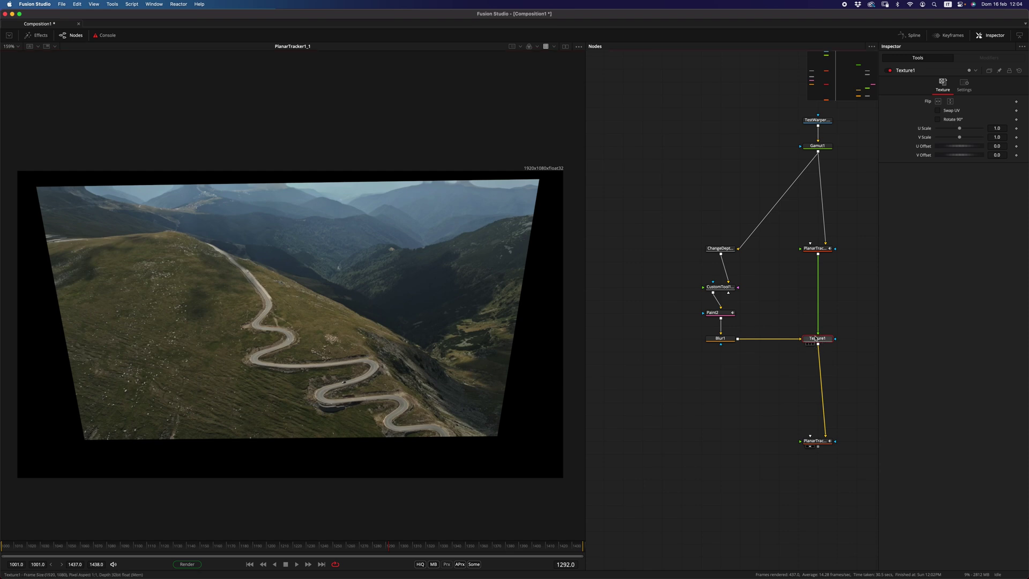
{"action": "left_click", "coordinate": [791, 476]}
{"action": "left_click_drag", "start_coordinate": [776, 454], "coordinate": [700, 452]}
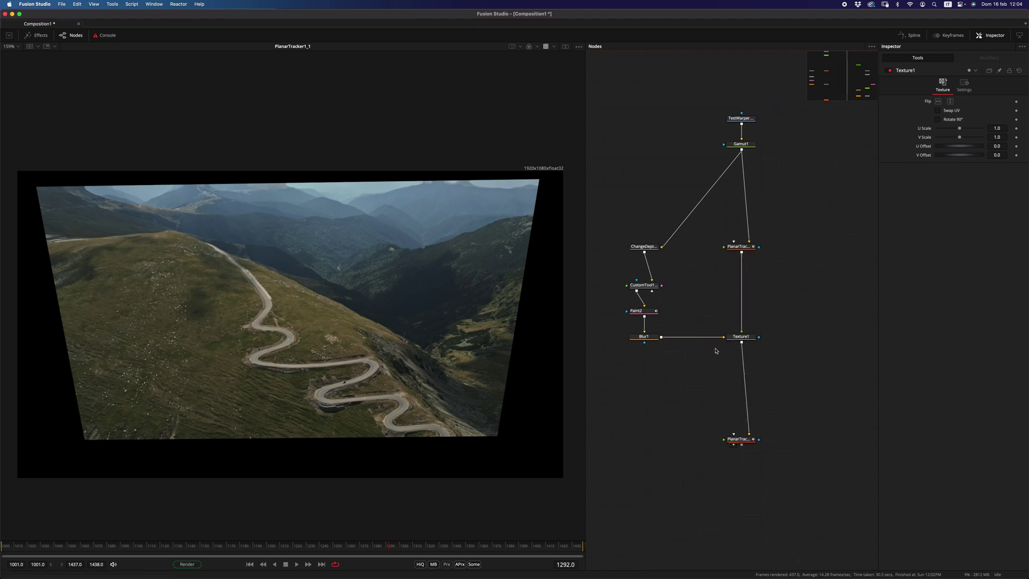
{"action": "mouse_move", "coordinate": [298, 543]}
{"action": "left_mouse_down"}
{"action": "mouse_move", "coordinate": [172, 552]}
{"action": "mouse_move", "coordinate": [128, 567]}
{"action": "mouse_move", "coordinate": [299, 560]}
{"action": "mouse_move", "coordinate": [311, 547]}
{"action": "left_mouse_up"}
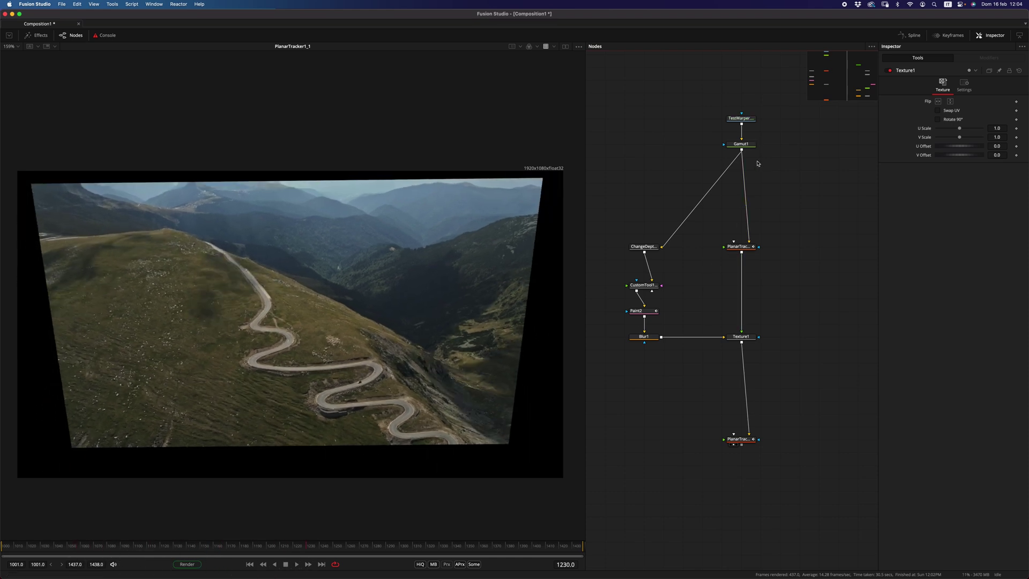
Step: Compare PlanarTracker1 with Texture1, then inspect Texture1's frame edges at frame 1001 and Blur1's settings
{"action": "left_click", "coordinate": [738, 338]}
{"action": "key", "text": "1"}
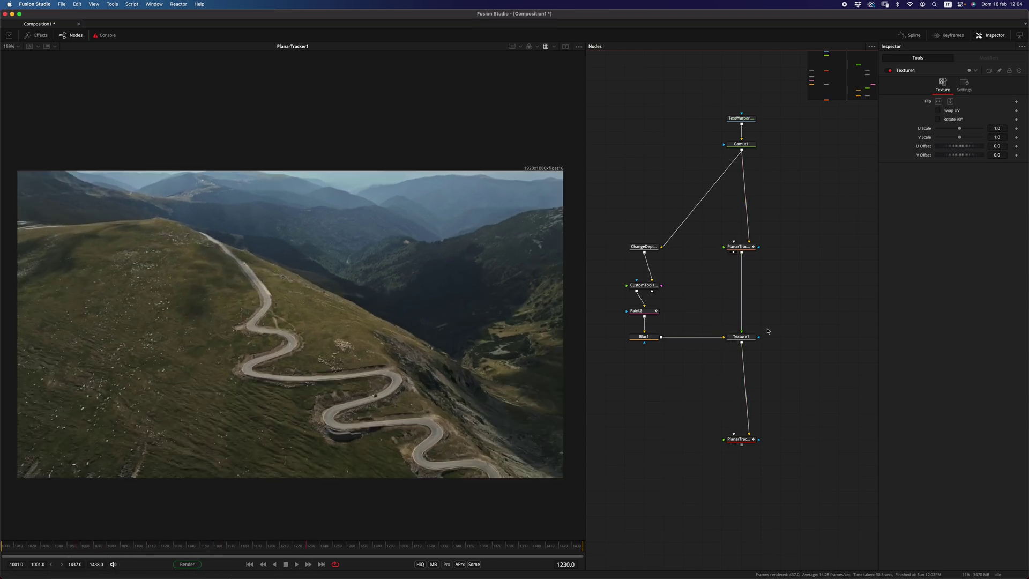
{"action": "left_click", "coordinate": [766, 330]}
{"action": "left_click_drag", "start_coordinate": [289, 546], "coordinate": [2, 565]}
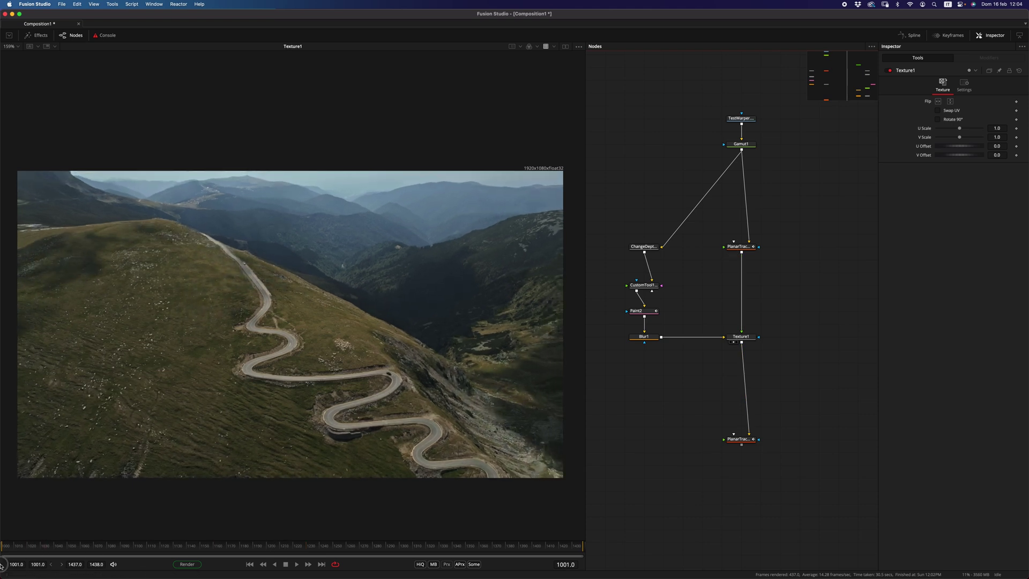
{"action": "scroll", "coordinate": [63, 166], "scroll_direction": "up", "scroll_amount": 6}
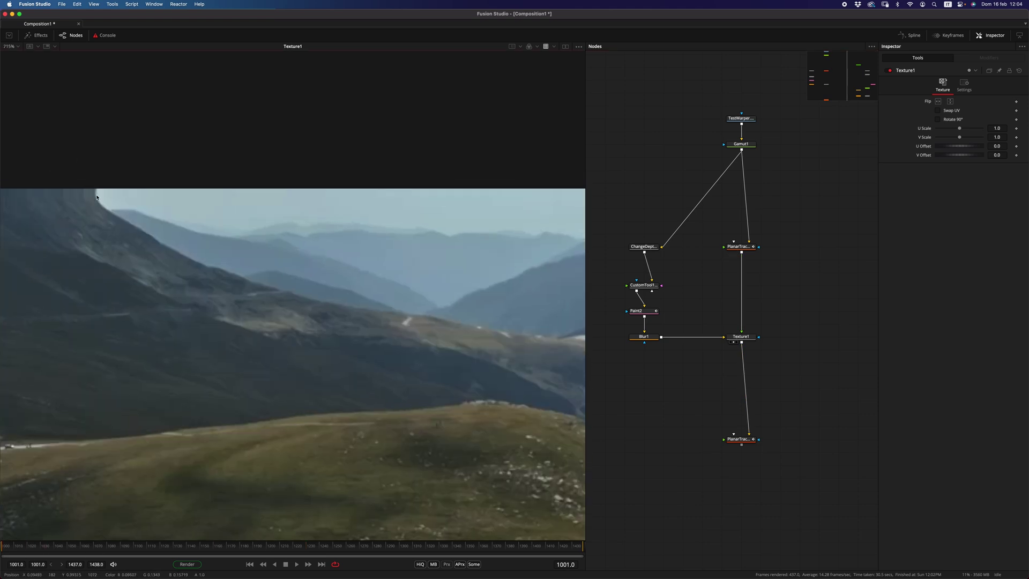
{"action": "left_click", "coordinate": [643, 311]}
{"action": "left_click", "coordinate": [639, 336]}
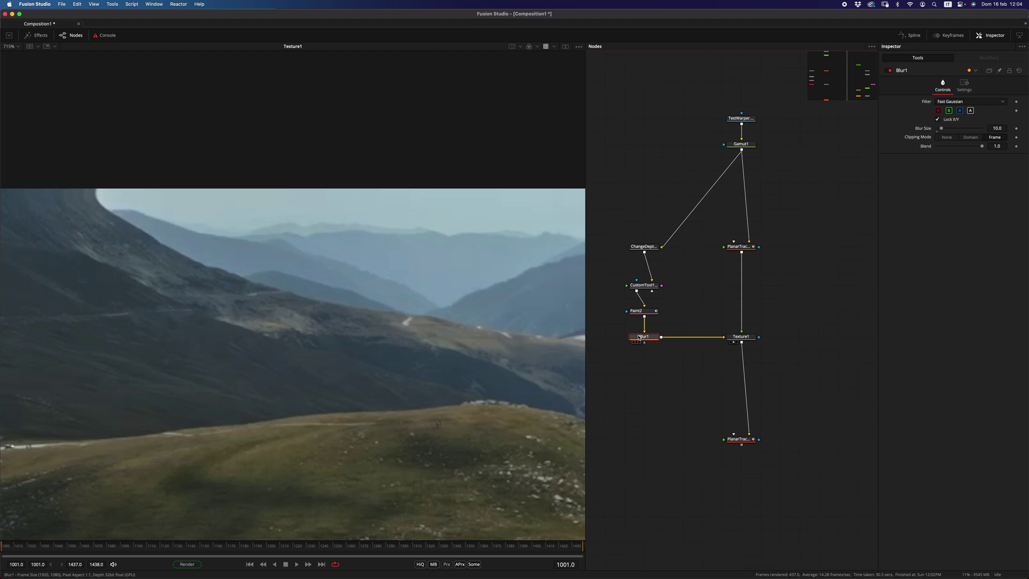
{"action": "scroll", "coordinate": [340, 341], "scroll_direction": "down", "scroll_amount": 5}
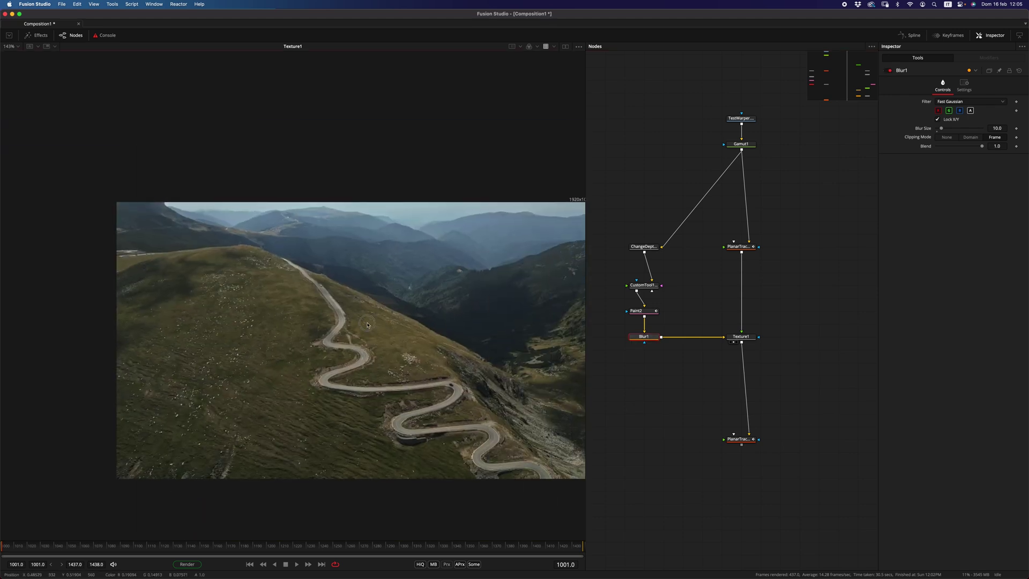
{"action": "scroll", "coordinate": [340, 341], "scroll_direction": "up", "scroll_amount": 2}
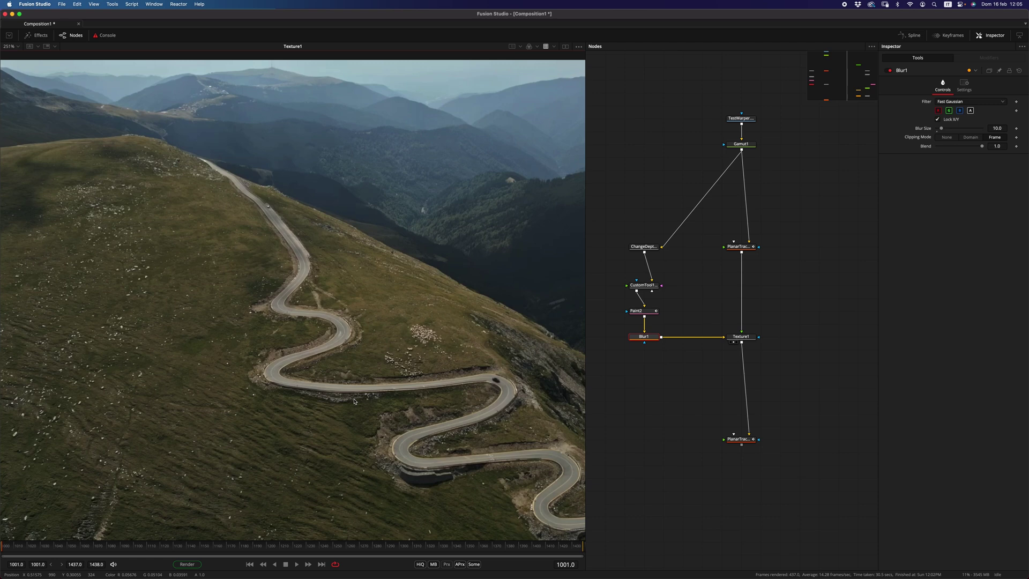
Step: In Paint2, draw a copy ellipse about 0.045 wide and high over the outer edge of the road's left-hand bend
{"action": "left_click", "coordinate": [640, 311]}
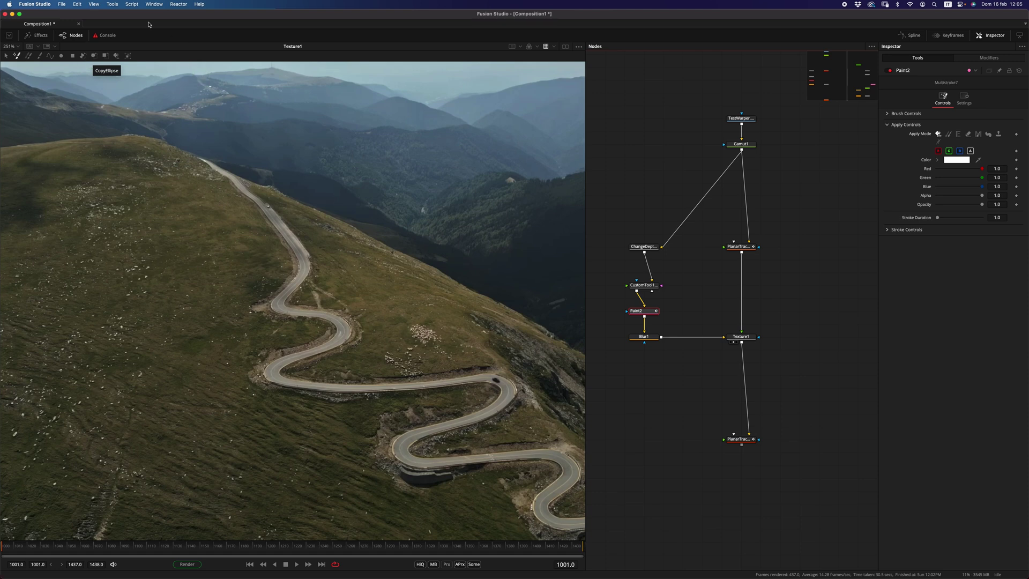
{"action": "left_click", "coordinate": [94, 55]}
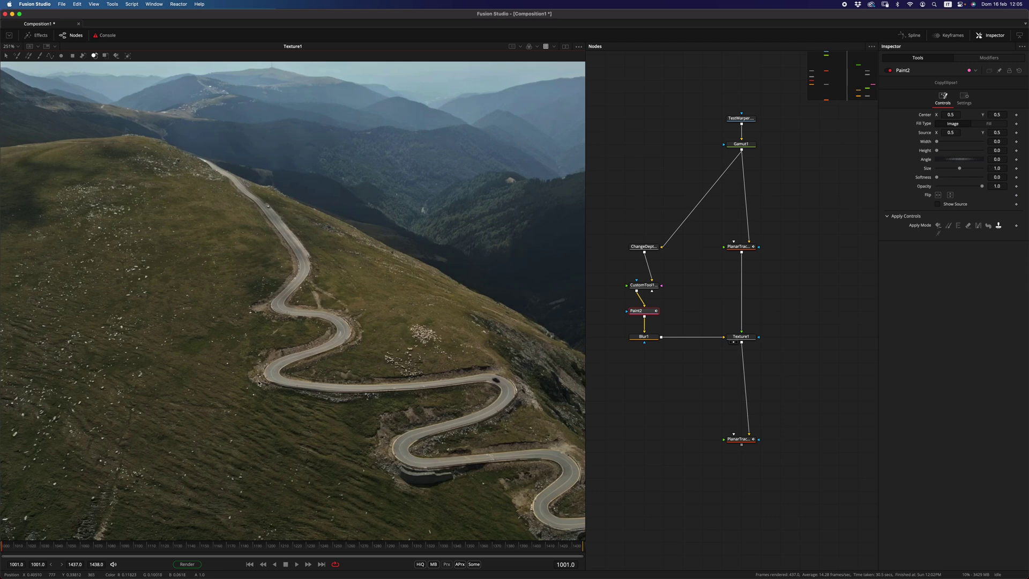
{"action": "left_click_drag", "start_coordinate": [254, 372], "coordinate": [283, 345]}
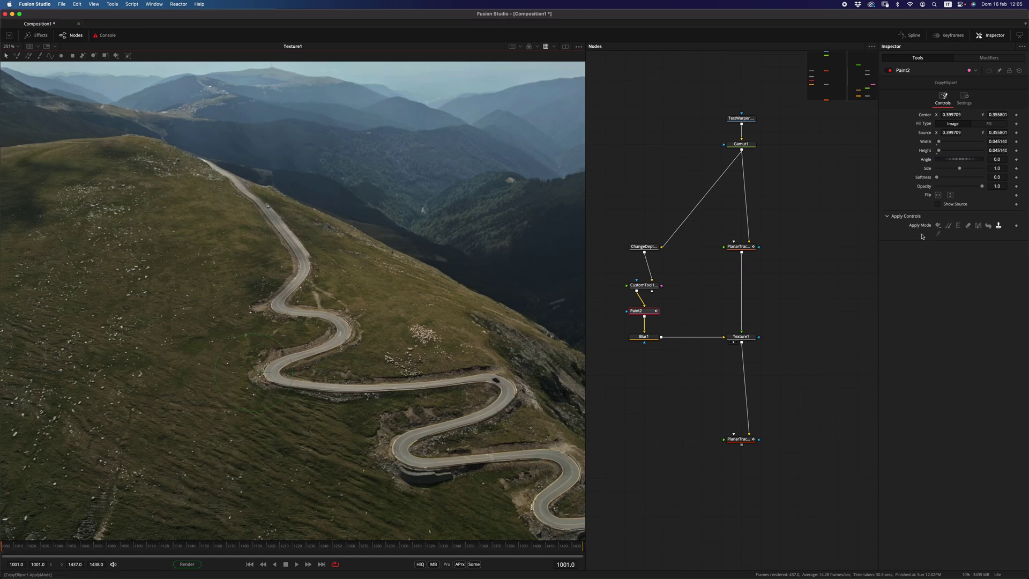
Step: Turn on Show Source for the copy ellipse, move its centre to about X 0.431, Y 0.359, and raise its softness to about 0.04
{"action": "left_click", "coordinate": [952, 205]}
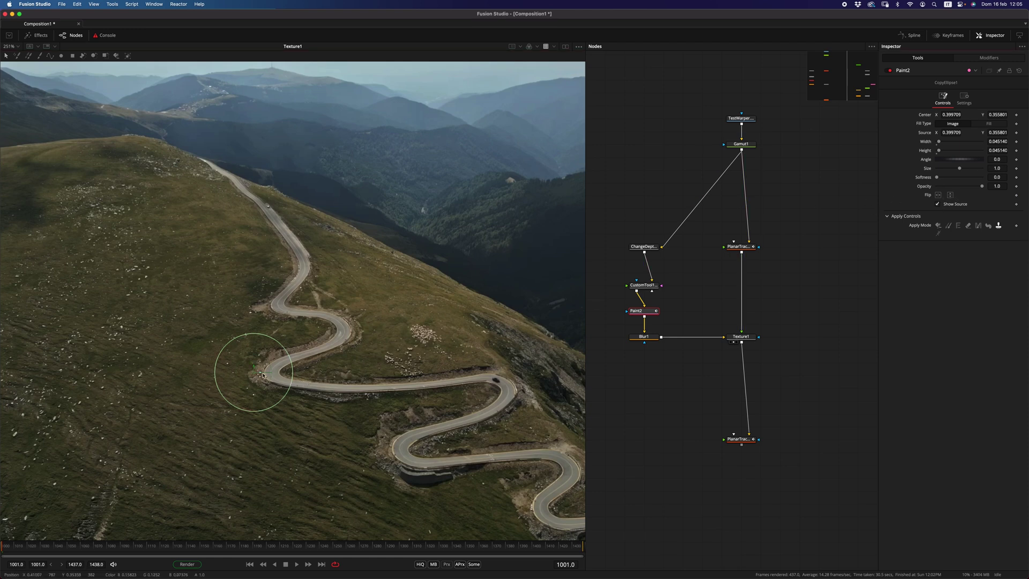
{"action": "left_click_drag", "start_coordinate": [263, 375], "coordinate": [273, 374]}
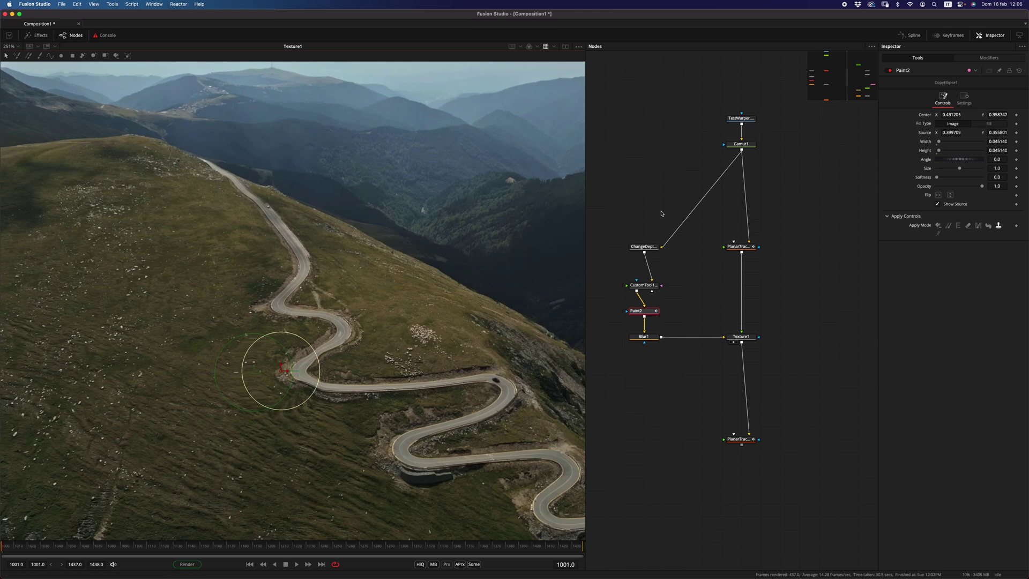
{"action": "left_click_drag", "start_coordinate": [938, 179], "coordinate": [946, 179]}
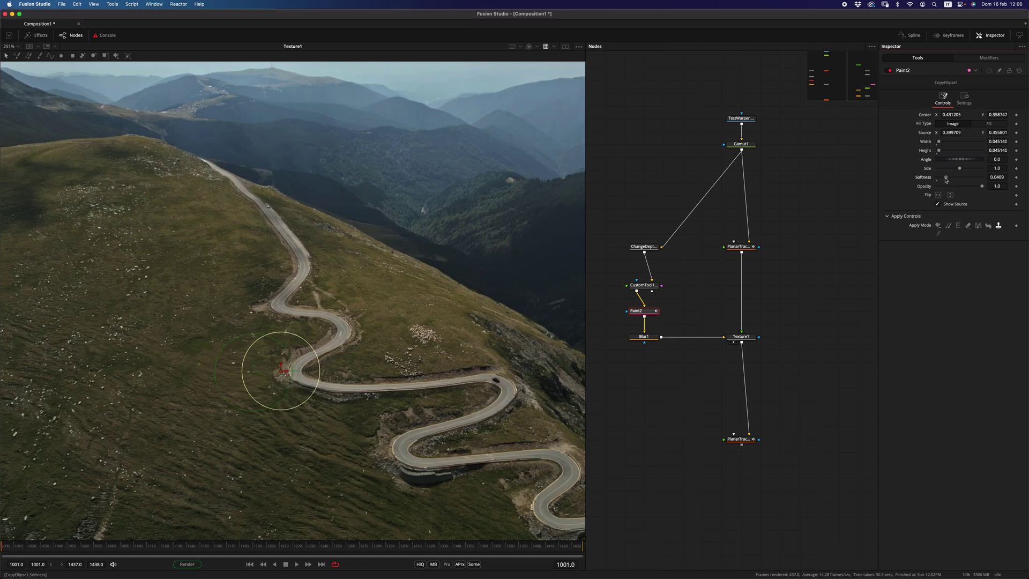
Step: Refine the copy ellipse at the left-hand bend to about 0.048 wide and high, centre X 0.433, Y 0.349, with softness about 0.055
{"action": "left_click_drag", "start_coordinate": [281, 371], "coordinate": [278, 374]}
{"action": "left_click_drag", "start_coordinate": [232, 404], "coordinate": [284, 377]}
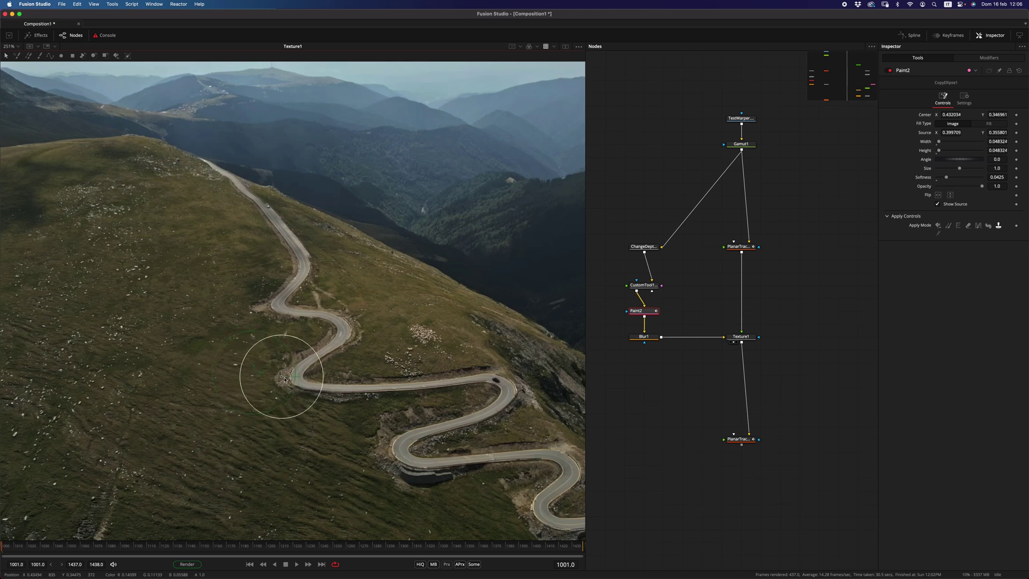
{"action": "left_click_drag", "start_coordinate": [960, 169], "coordinate": [950, 178]}
{"action": "left_click", "coordinate": [960, 171]}
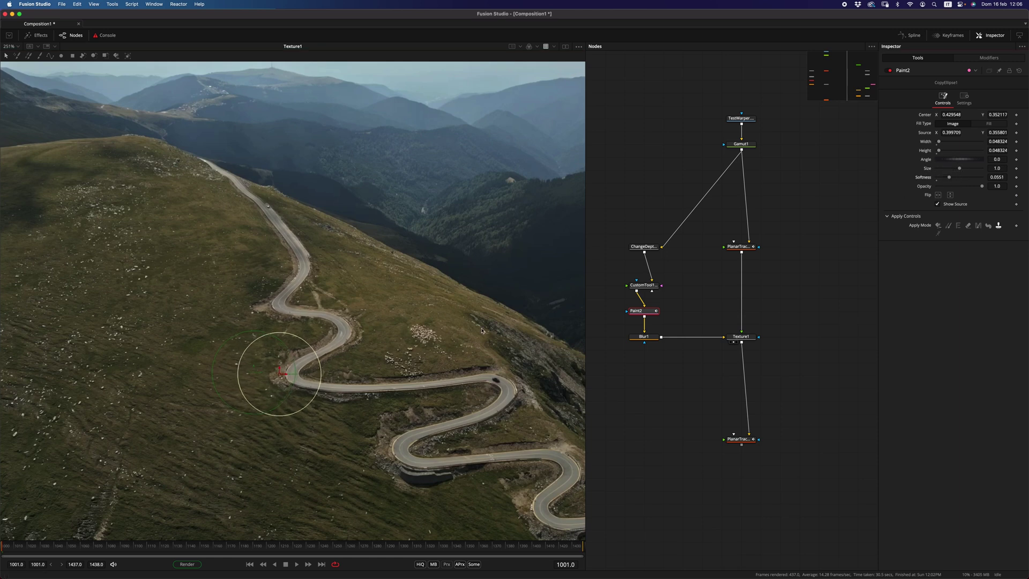
{"action": "left_click_drag", "start_coordinate": [270, 385], "coordinate": [273, 386]}
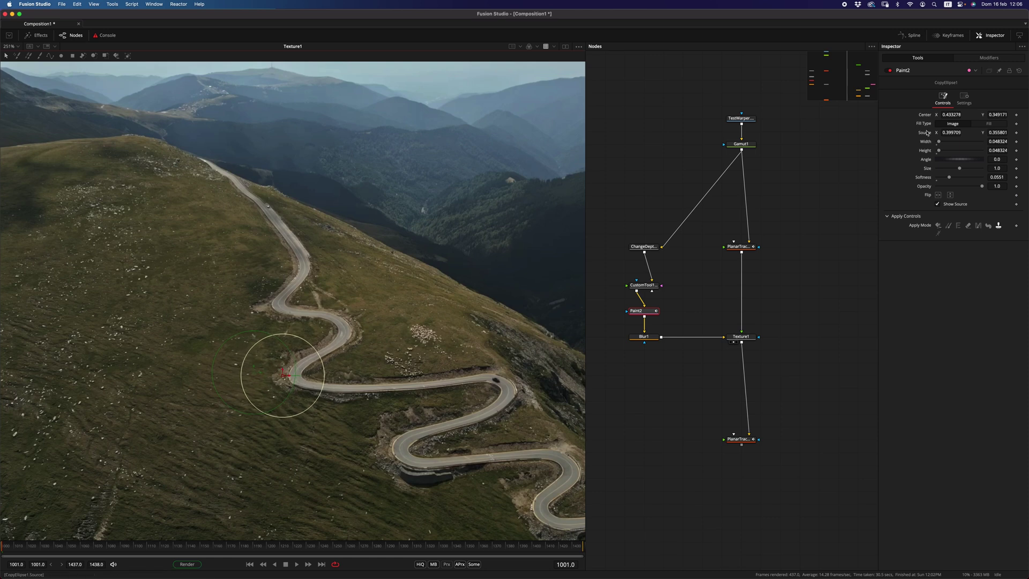
Step: Try changing the copy ellipse's angle and size, and reset both to their defaults
{"action": "left_click_drag", "start_coordinate": [959, 159], "coordinate": [957, 175]}
{"action": "double_click", "coordinate": [927, 160]}
{"action": "double_click", "coordinate": [929, 170]}
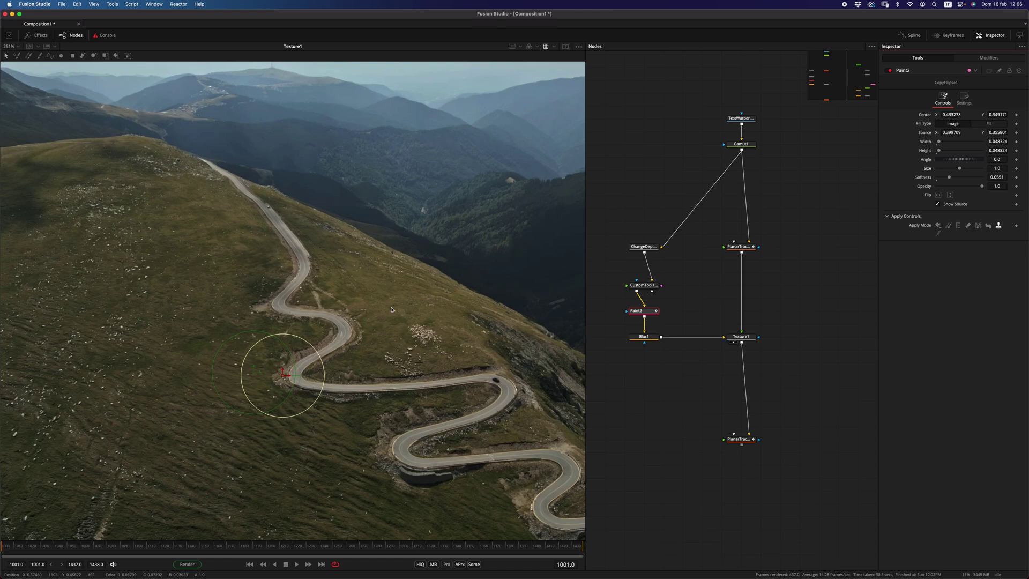
Step: Draw two more copy ellipses about 0.044 and 0.043 wide, over the road's upper left-hand bend and the right-hand bend below it
{"action": "left_click", "coordinate": [95, 55]}
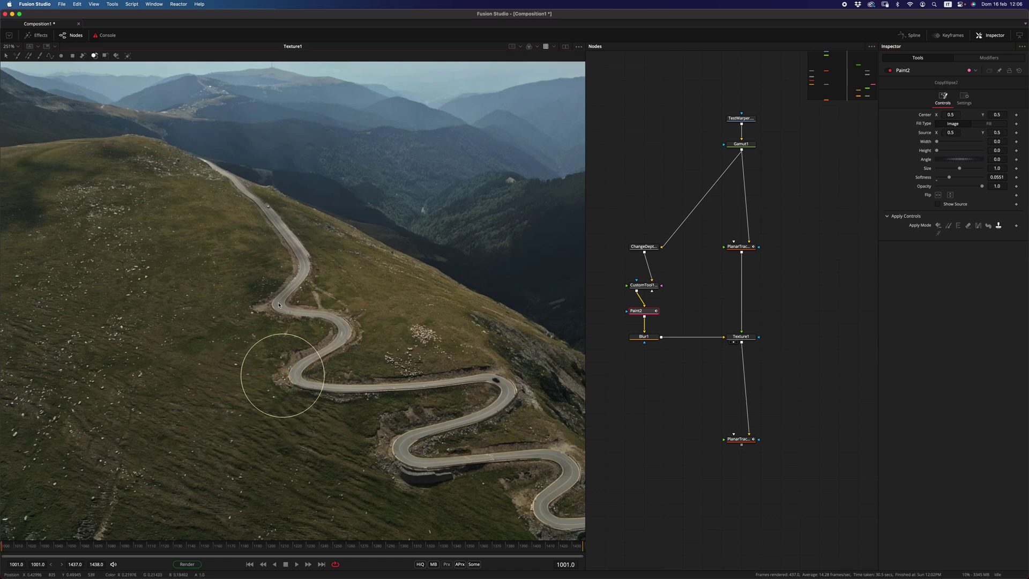
{"action": "left_click_drag", "start_coordinate": [278, 304], "coordinate": [299, 299]}
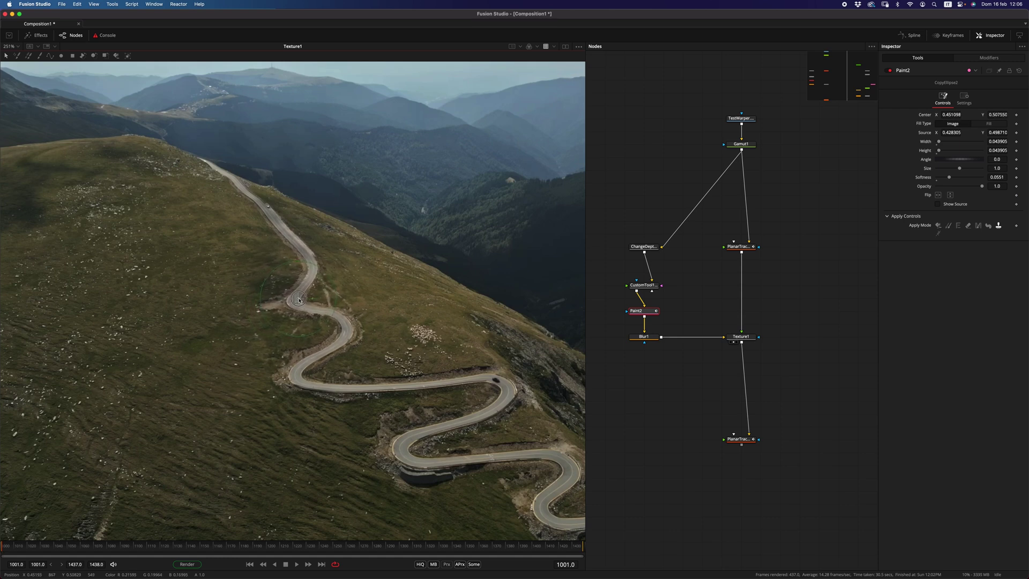
{"action": "left_click", "coordinate": [95, 56]}
{"action": "mouse_move", "coordinate": [345, 330]}
{"action": "left_mouse_down"}
{"action": "mouse_move", "coordinate": [394, 327]}
{"action": "mouse_move", "coordinate": [364, 337]}
{"action": "left_mouse_up"}
{"action": "left_click_drag", "start_coordinate": [395, 369], "coordinate": [343, 333]}
Step: Turn on Show Source for both new ellipses and move the upper one's centre to about X 0.453, Y 0.506
{"action": "left_click", "coordinate": [965, 205]}
{"action": "left_click", "coordinate": [294, 302]}
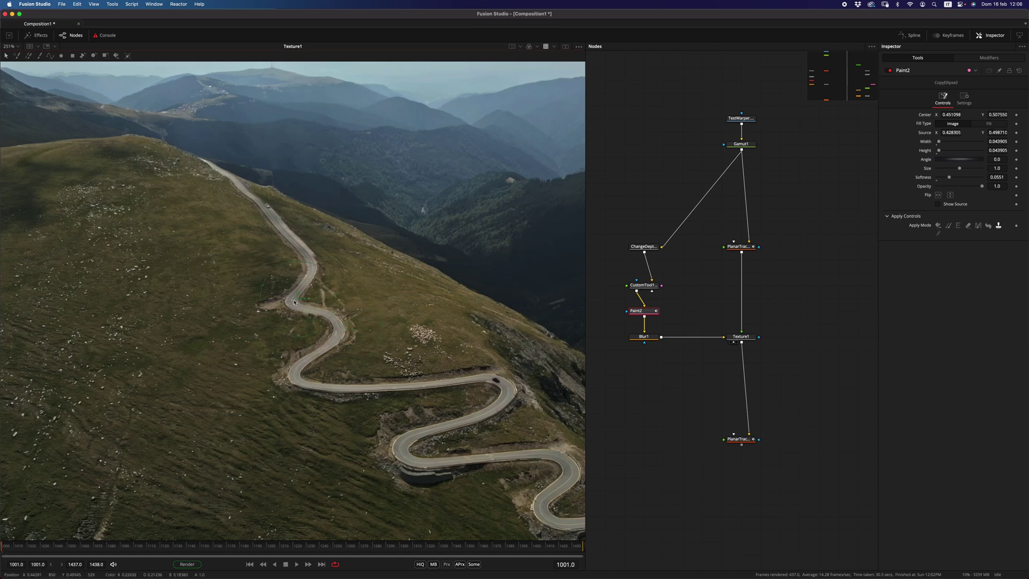
{"action": "left_click", "coordinate": [956, 205]}
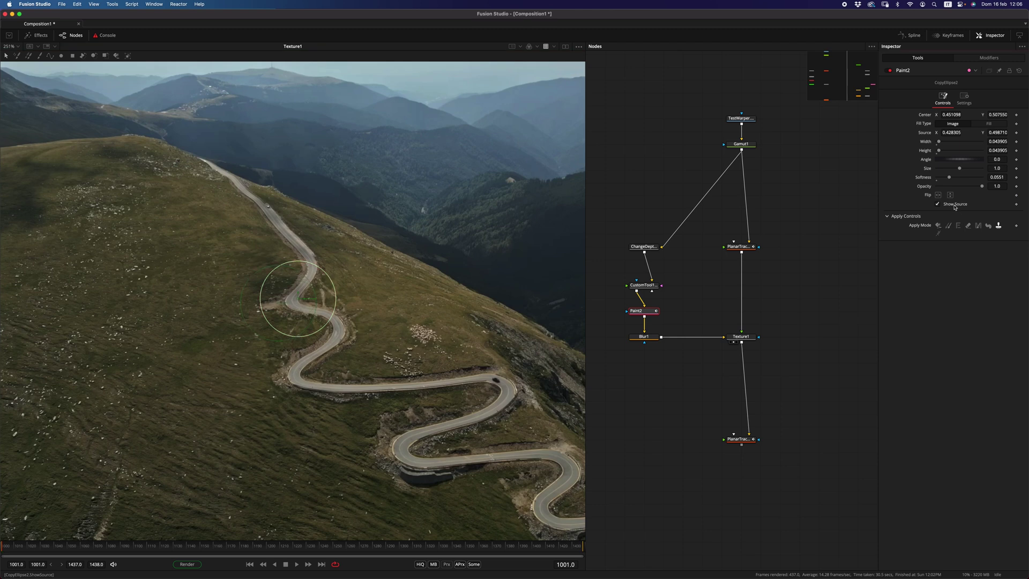
{"action": "left_click", "coordinate": [298, 300]}
{"action": "left_click_drag", "start_coordinate": [298, 301], "coordinate": [299, 299]}
Step: Move the right-hand bend's ellipse centre to about X 0.491, Y 0.444 and the lower left-hand one's to about X 0.437, Y 0.351
{"action": "left_click", "coordinate": [350, 323]}
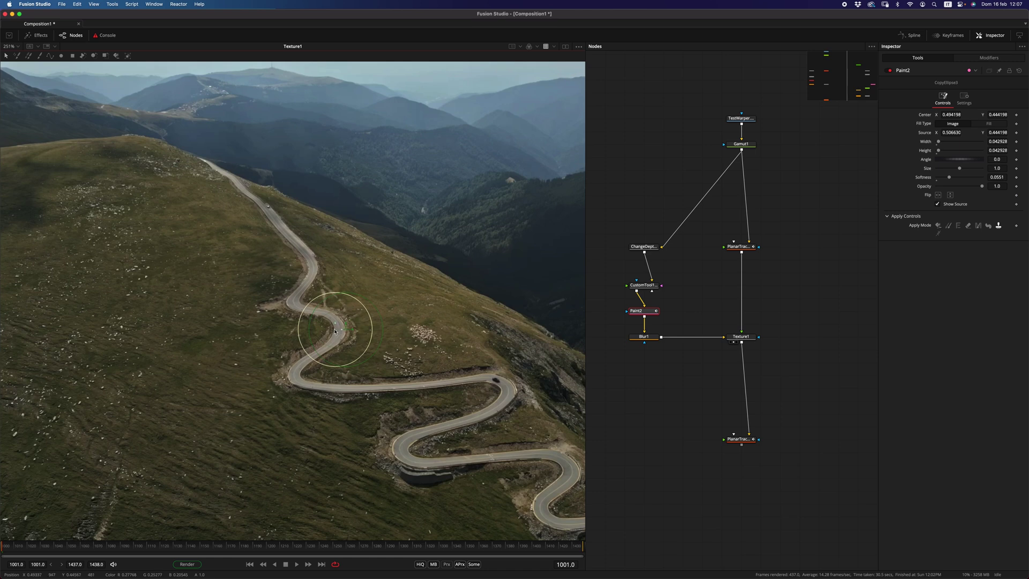
{"action": "left_click_drag", "start_coordinate": [335, 331], "coordinate": [332, 332]}
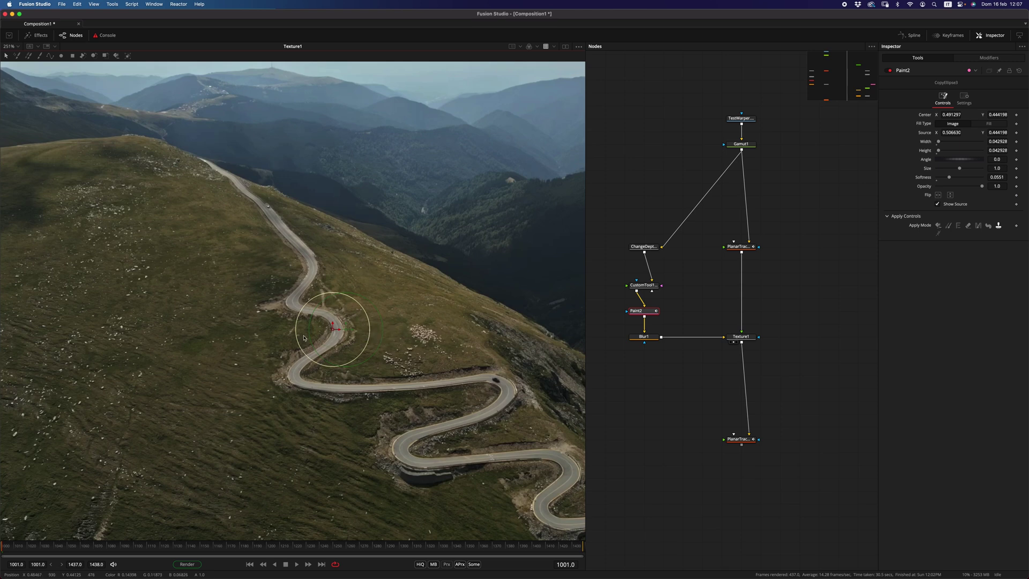
{"action": "left_click", "coordinate": [284, 378]}
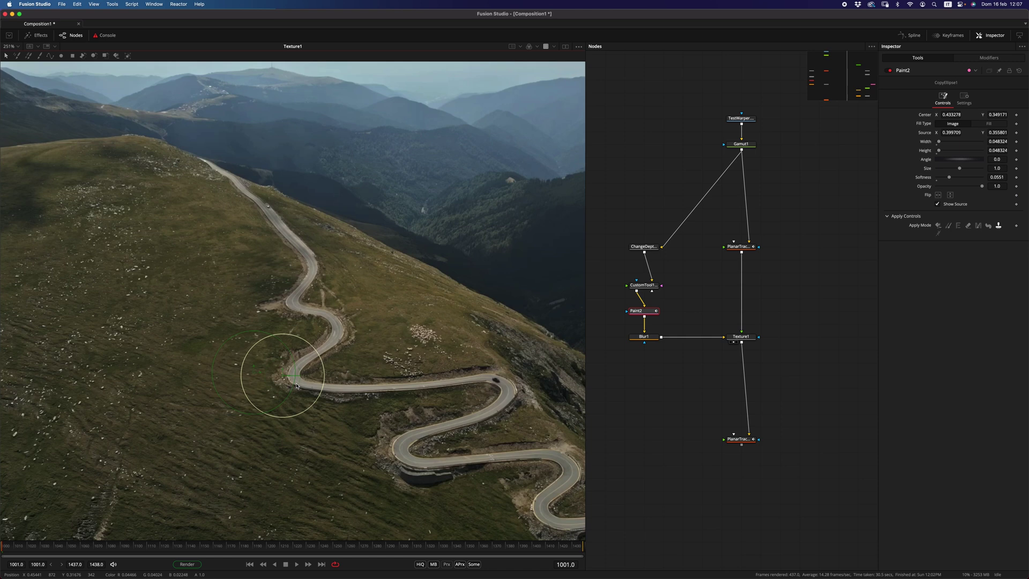
{"action": "left_click_drag", "start_coordinate": [283, 378], "coordinate": [286, 377]}
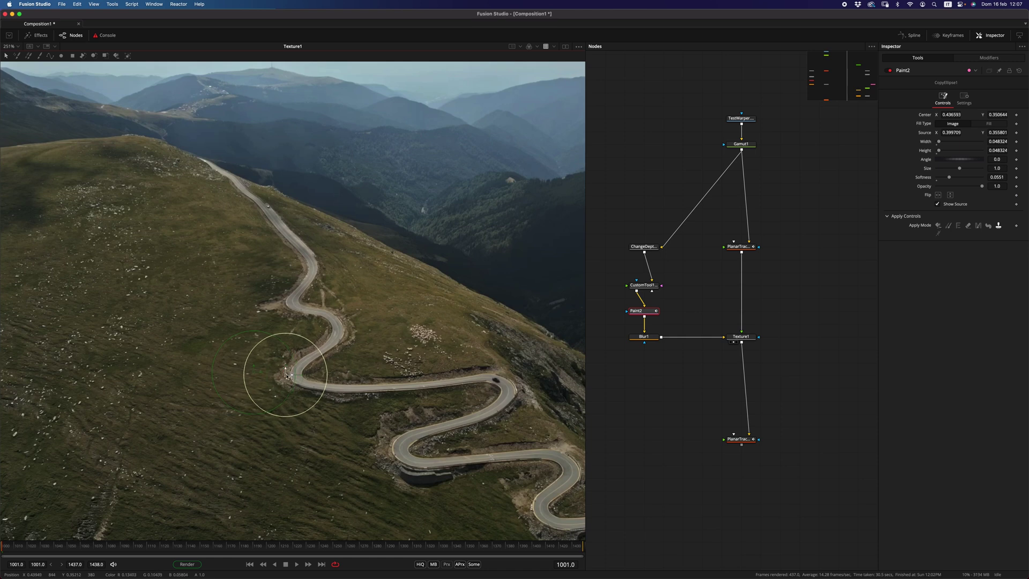
Step: Enlarge the upper ellipse to about 0.045 with centre X 0.454, and shift the right-hand bend ellipse's source to about X 0.509
{"action": "left_click", "coordinate": [300, 297]}
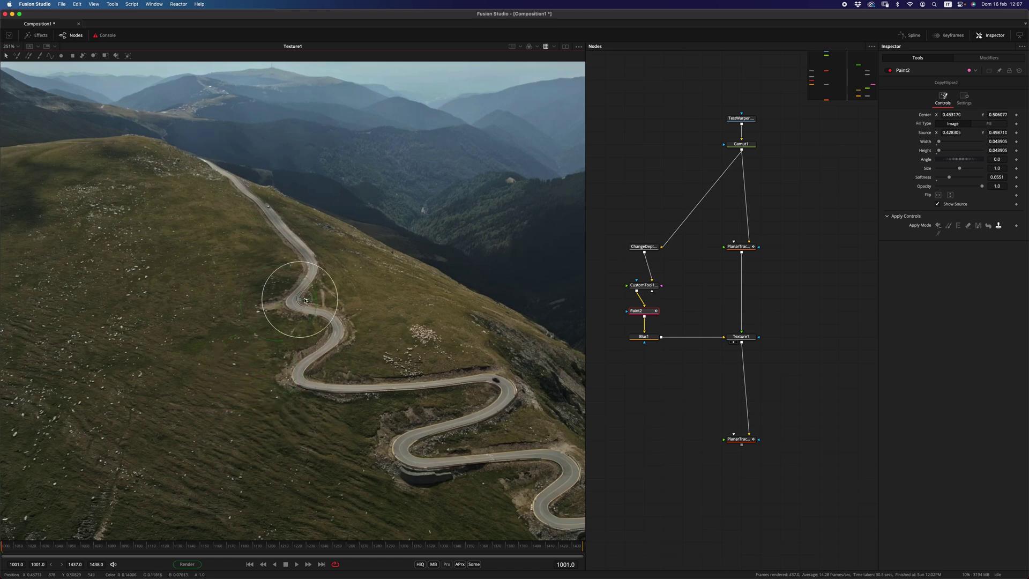
{"action": "left_click_drag", "start_coordinate": [305, 299], "coordinate": [304, 298]}
{"action": "left_click_drag", "start_coordinate": [260, 335], "coordinate": [258, 337]}
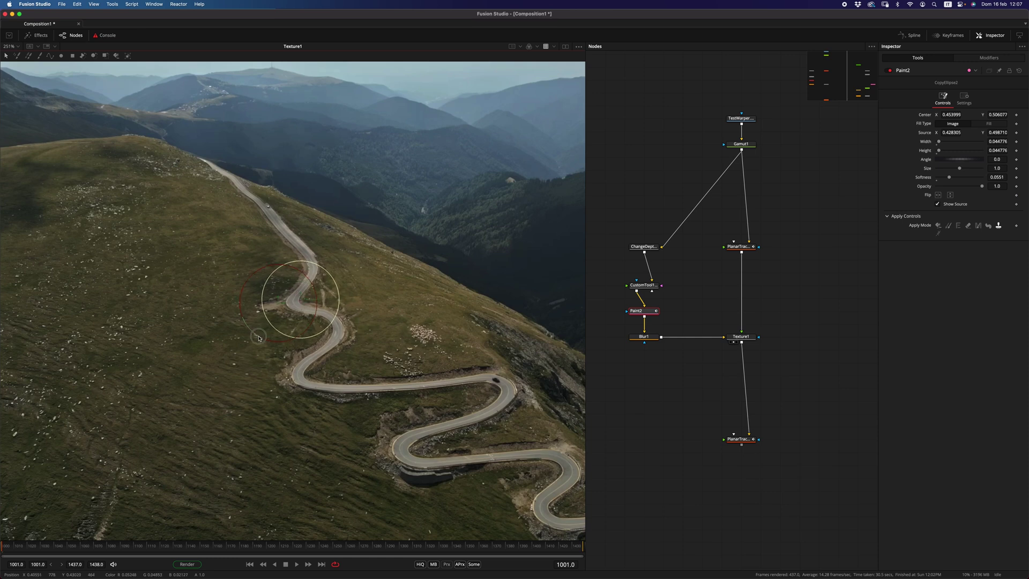
{"action": "left_click", "coordinate": [335, 331]}
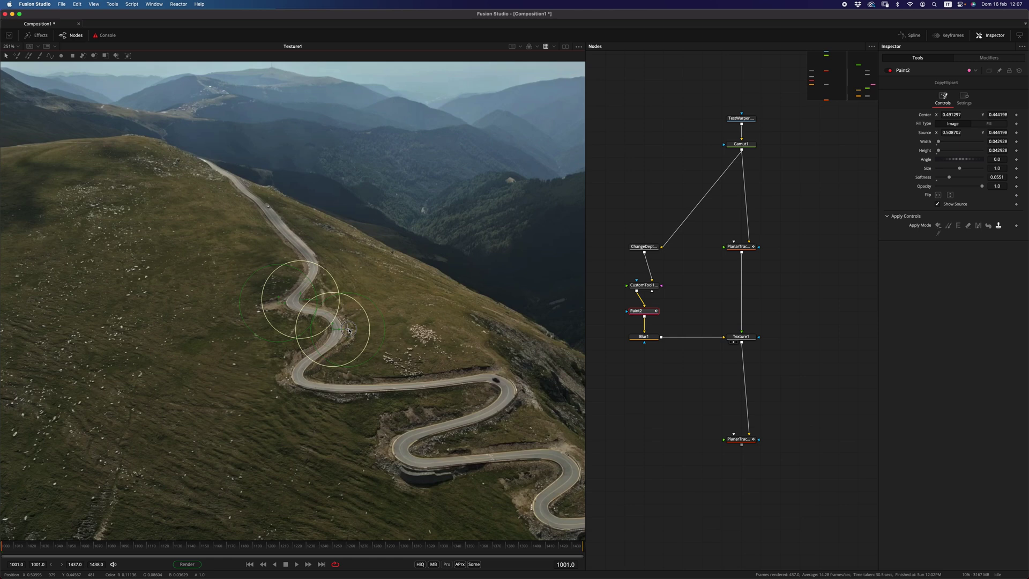
{"action": "key", "text": "super+z"}
{"action": "left_click", "coordinate": [299, 383]}
{"action": "key", "text": "super+shift+z"}
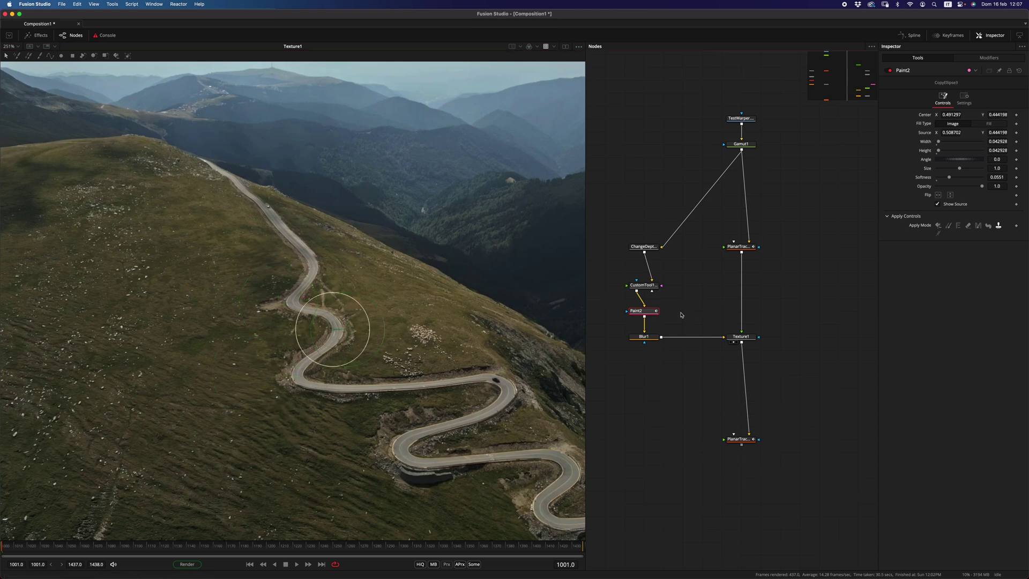
Step: Bypass Blur1 and examine the edges of the road's upper stretch close up in Texture1
{"action": "left_click", "coordinate": [649, 340]}
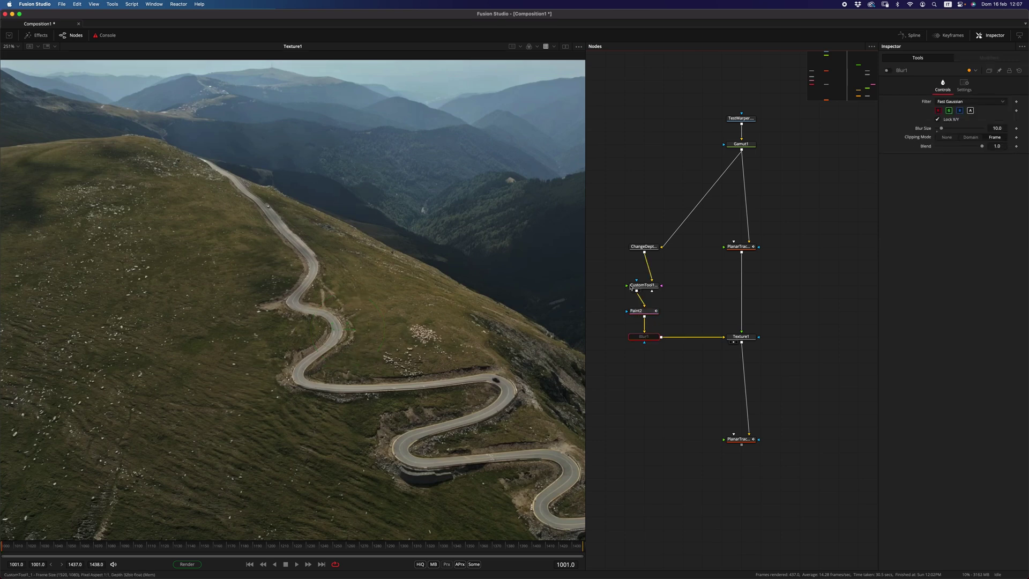
{"action": "key", "text": "super+p"}
{"action": "left_click_drag", "start_coordinate": [292, 234], "coordinate": [404, 346]}
{"action": "left_click_drag", "start_coordinate": [294, 232], "coordinate": [283, 277]}
{"action": "right_click", "coordinate": [328, 252]}
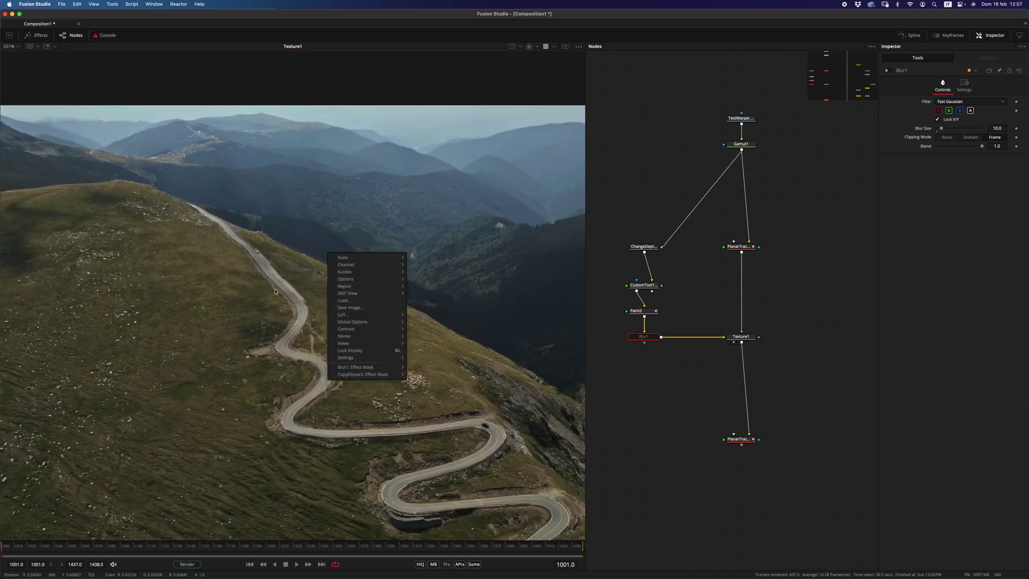
{"action": "left_click", "coordinate": [284, 258]}
{"action": "scroll", "coordinate": [276, 268], "scroll_direction": "up", "scroll_amount": 6}
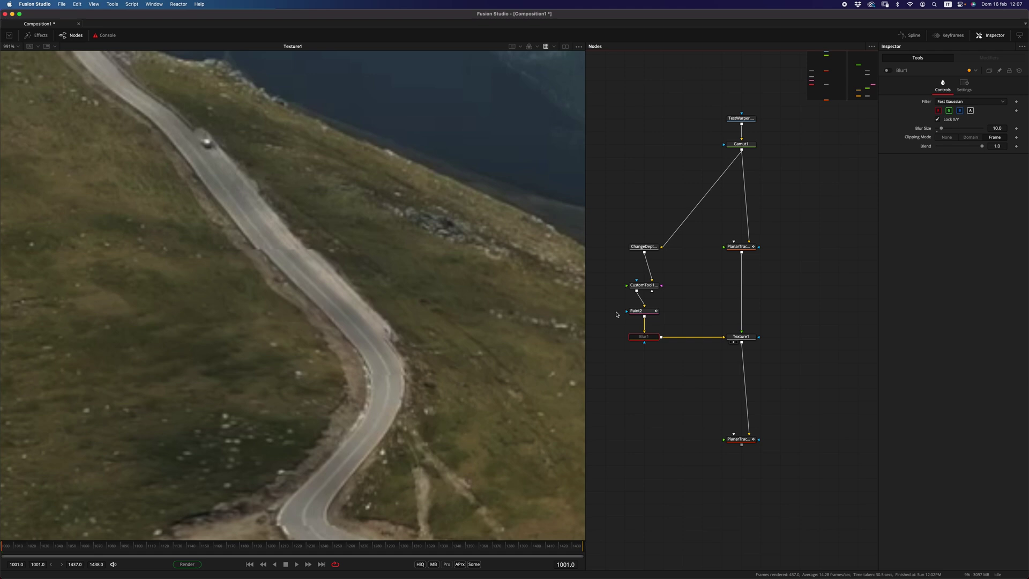
Step: Toggle Blur1 and Paint2 on and off to compare the road in Texture1, leaving both enabled
{"action": "key", "text": "ctrl+p"}
{"action": "key", "text": "ctrl+p"}
{"action": "key", "text": "ctrl+p"}
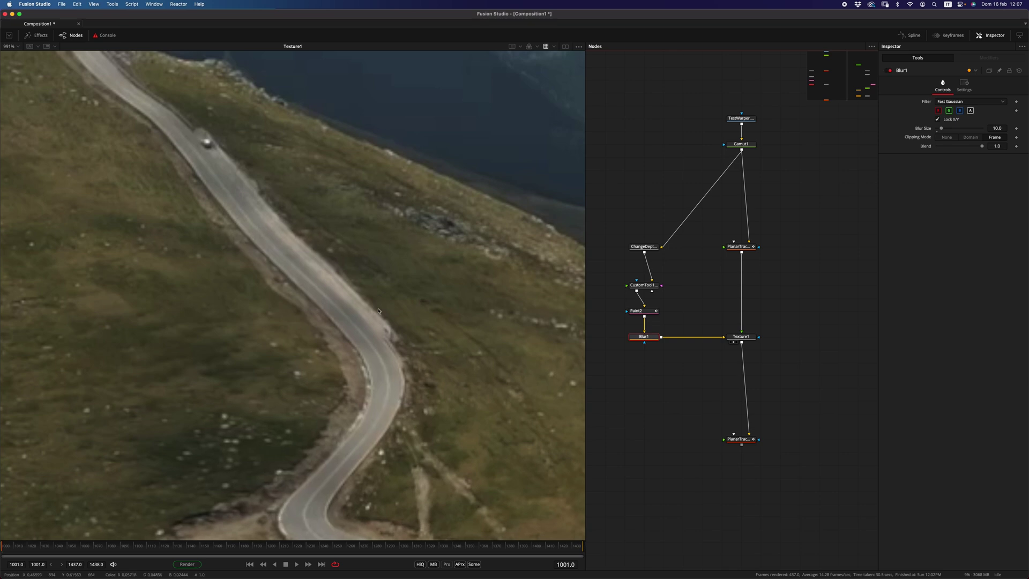
{"action": "right_click", "coordinate": [261, 274]}
{"action": "left_click", "coordinate": [341, 272]}
{"action": "scroll", "coordinate": [341, 272], "scroll_direction": "down", "scroll_amount": 10}
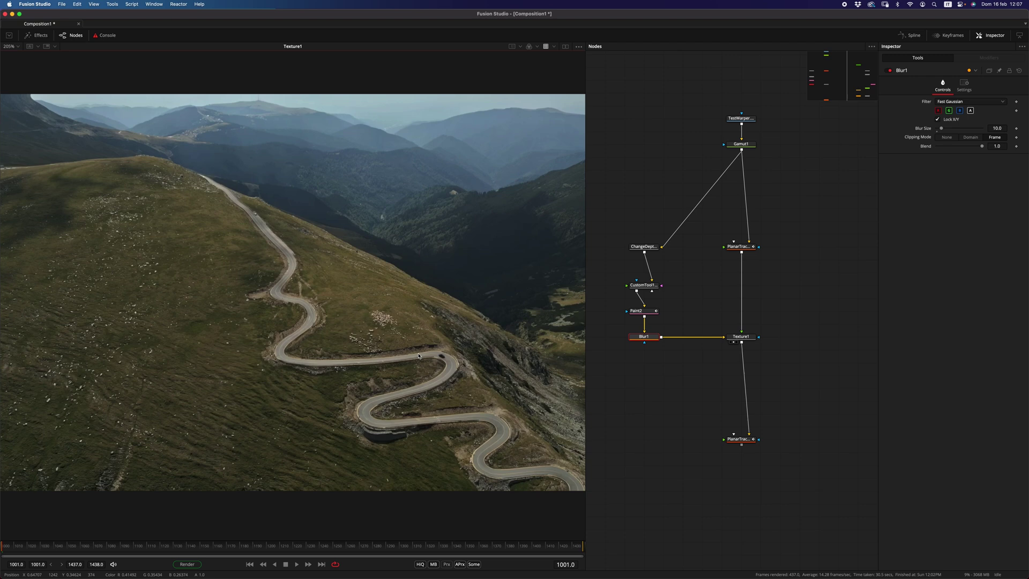
{"action": "left_click", "coordinate": [646, 309]}
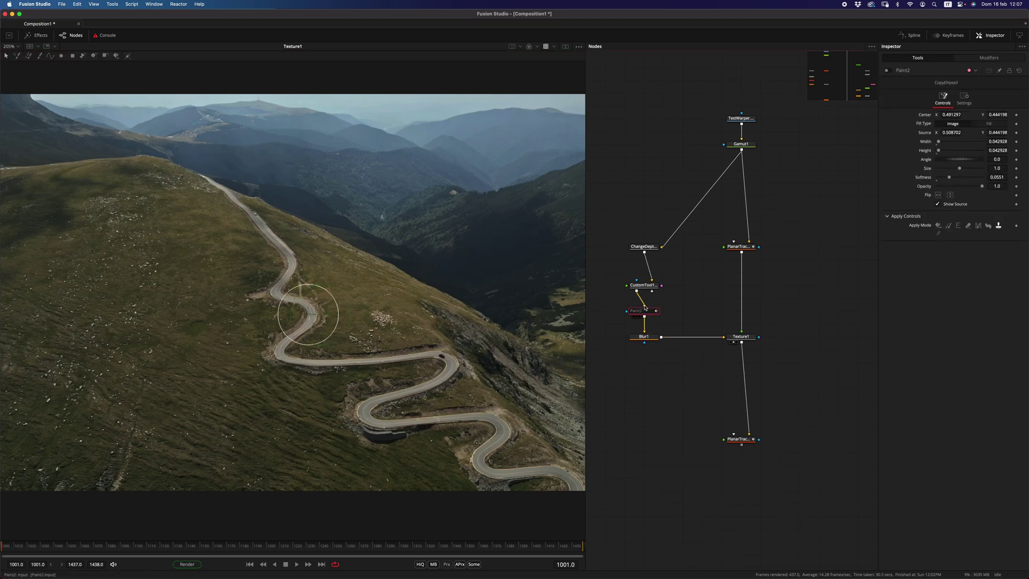
Step: Add a Brightness / Contrast node after Texture1
{"action": "left_click", "coordinate": [739, 339]}
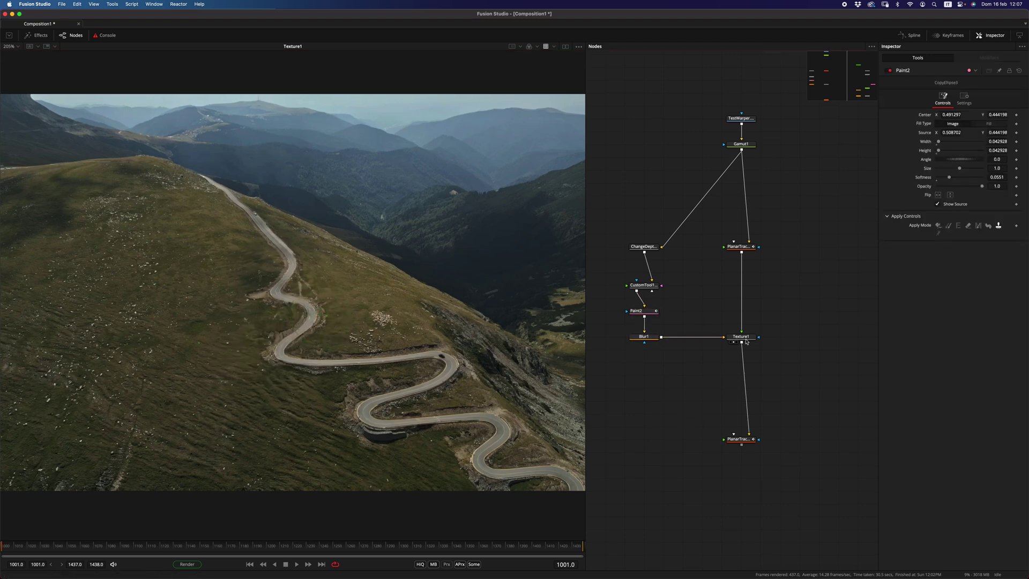
{"action": "key", "text": "shift+space"}
{"action": "type", "text": "bright"}
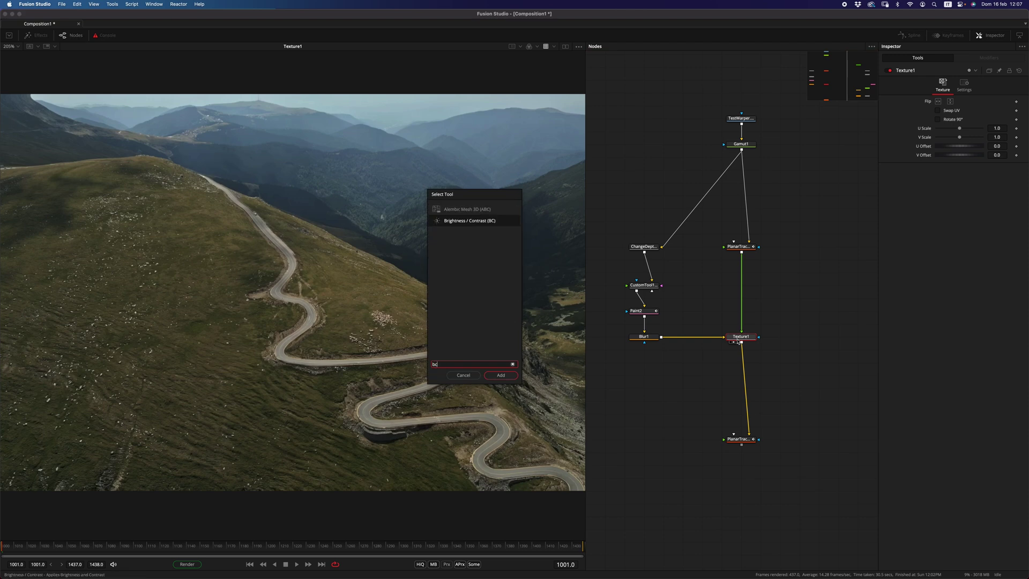
{"action": "key", "text": "Return"}
Step: Add a Polygon mask to BrightnessContrast1 and arrange both nodes between Texture1 and the second planar tracker
{"action": "key", "text": "shift+space"}
{"action": "type", "text": "ply"}
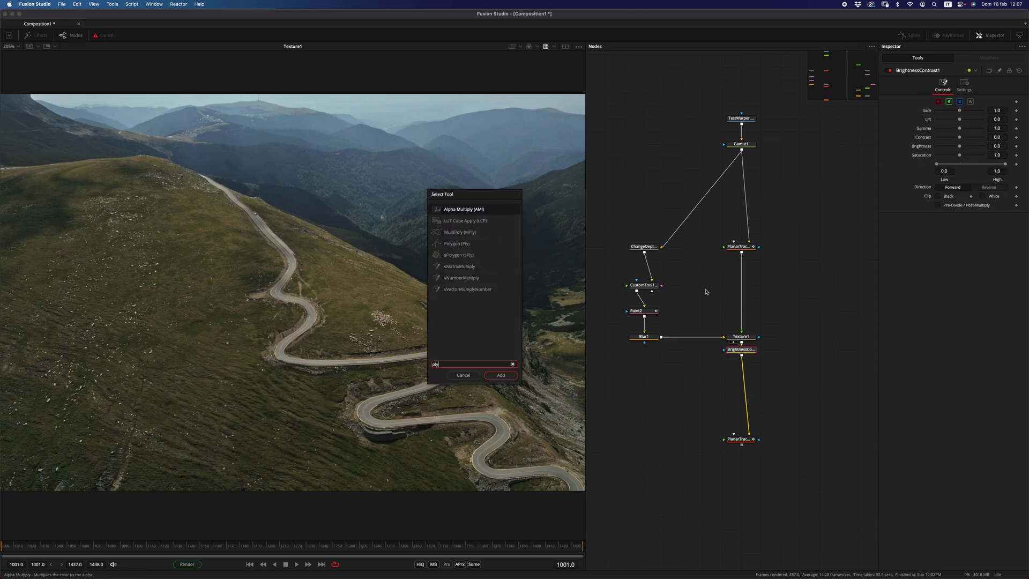
{"action": "key", "text": "Down"}
{"action": "key", "text": "Down"}
{"action": "key", "text": "Down"}
{"action": "key", "text": "Return"}
{"action": "left_click_drag", "start_coordinate": [644, 391], "coordinate": [753, 336]}
{"action": "left_click", "coordinate": [769, 370]}
{"action": "left_click", "coordinate": [754, 337]}
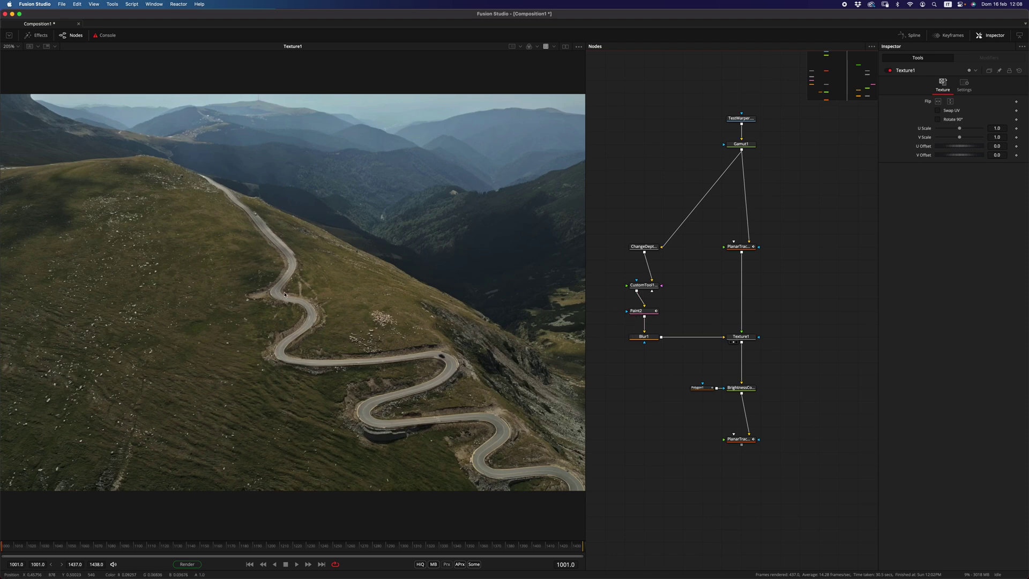
Step: Toggle Paint2 off and on to check which part of the road it warps
{"action": "left_click", "coordinate": [699, 387]}
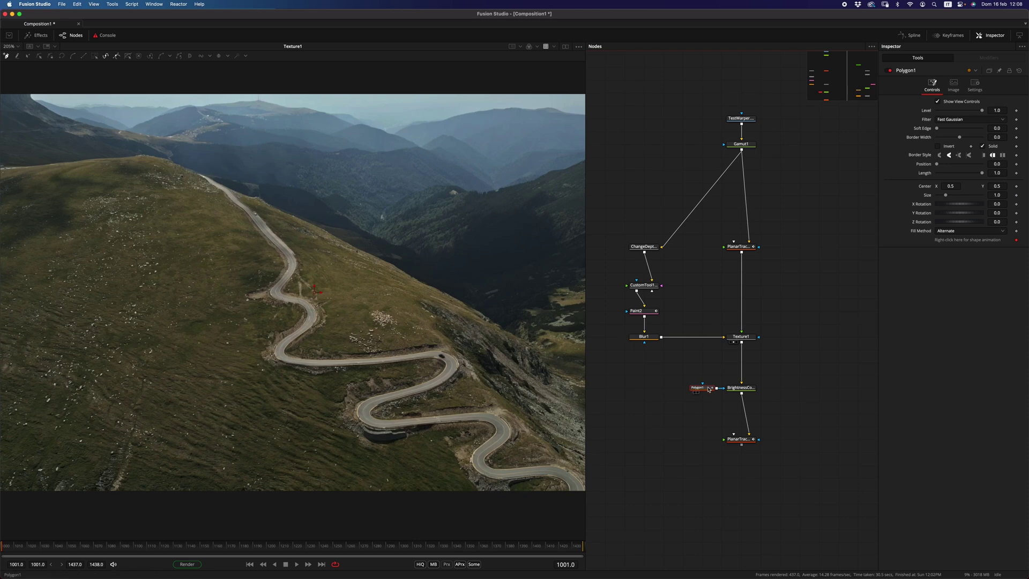
{"action": "left_click", "coordinate": [648, 313]}
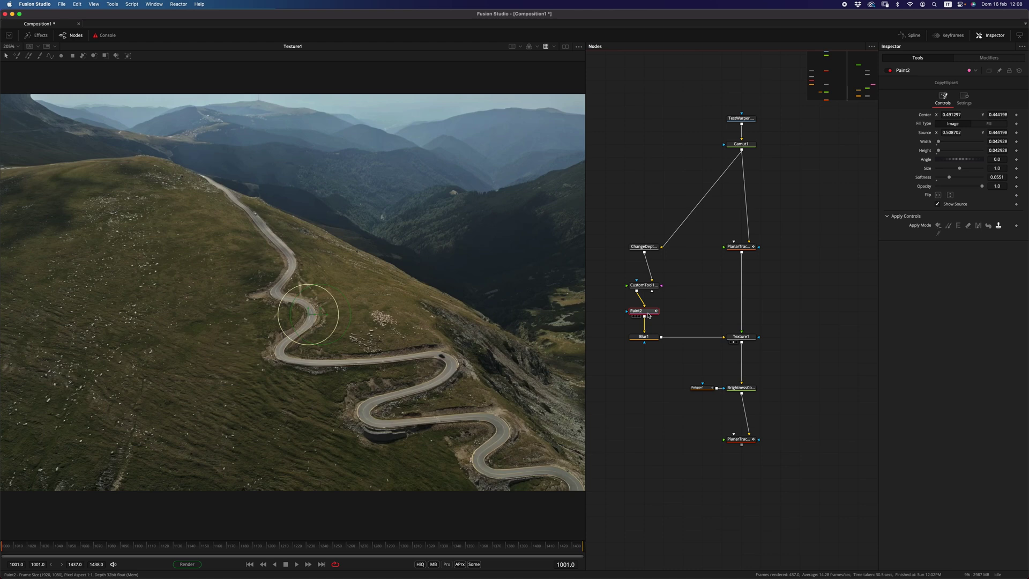
{"action": "key", "text": "super+p"}
Step: Draw a closed Polygon1 mask around the warped road bends and smooth all its points
{"action": "left_click", "coordinate": [697, 387]}
{"action": "left_click", "coordinate": [335, 245]}
{"action": "left_click", "coordinate": [304, 229]}
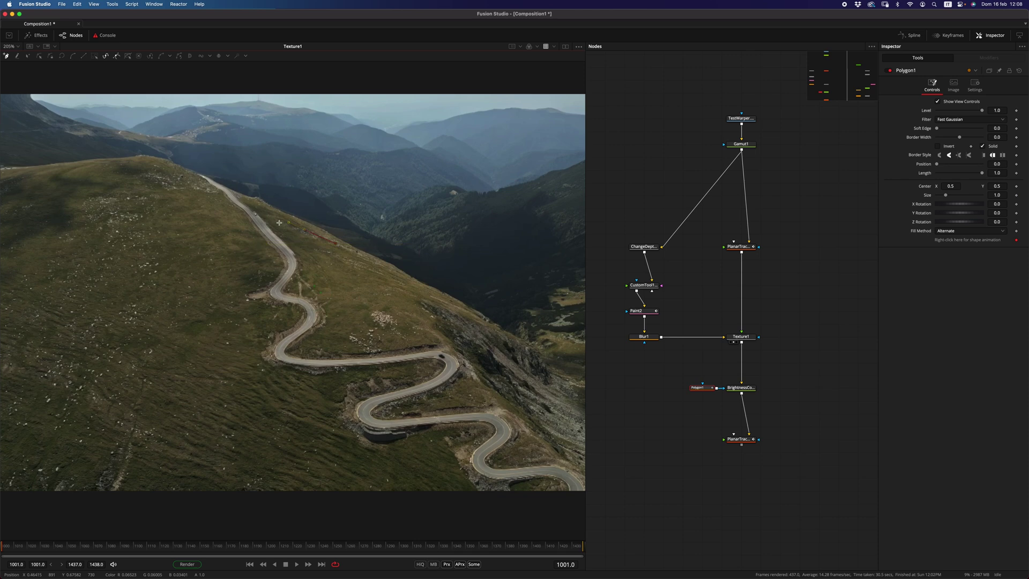
{"action": "left_click", "coordinate": [190, 265]}
{"action": "left_click", "coordinate": [209, 359]}
{"action": "left_click", "coordinate": [213, 414]}
{"action": "left_click", "coordinate": [266, 438]}
{"action": "left_click", "coordinate": [328, 420]}
{"action": "left_click", "coordinate": [370, 378]}
{"action": "left_click", "coordinate": [396, 341]}
{"action": "left_click", "coordinate": [367, 300]}
{"action": "left_click", "coordinate": [340, 246]}
{"action": "left_click_drag", "start_coordinate": [445, 143], "coordinate": [156, 495]}
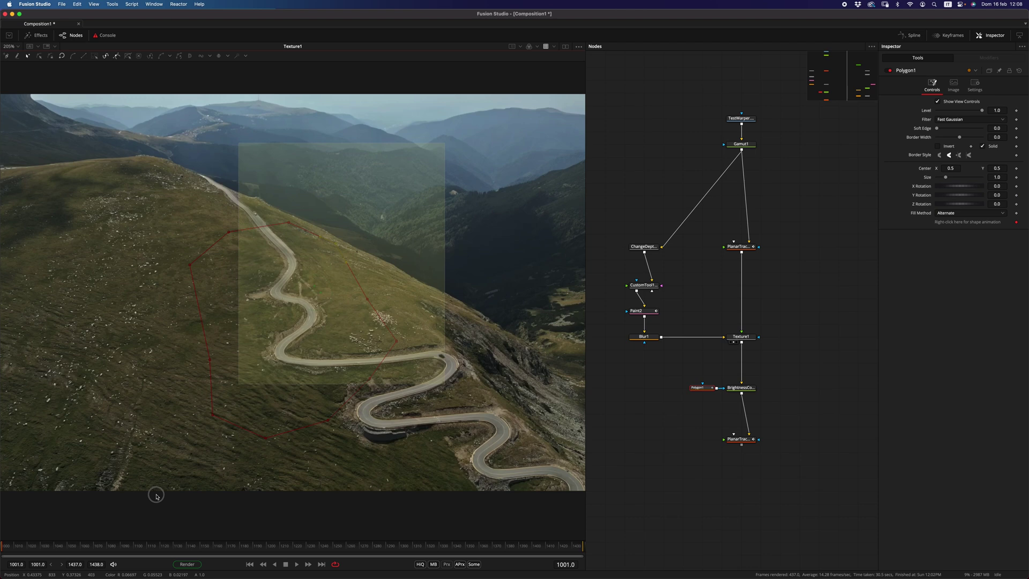
{"action": "key", "text": "shift+s"}
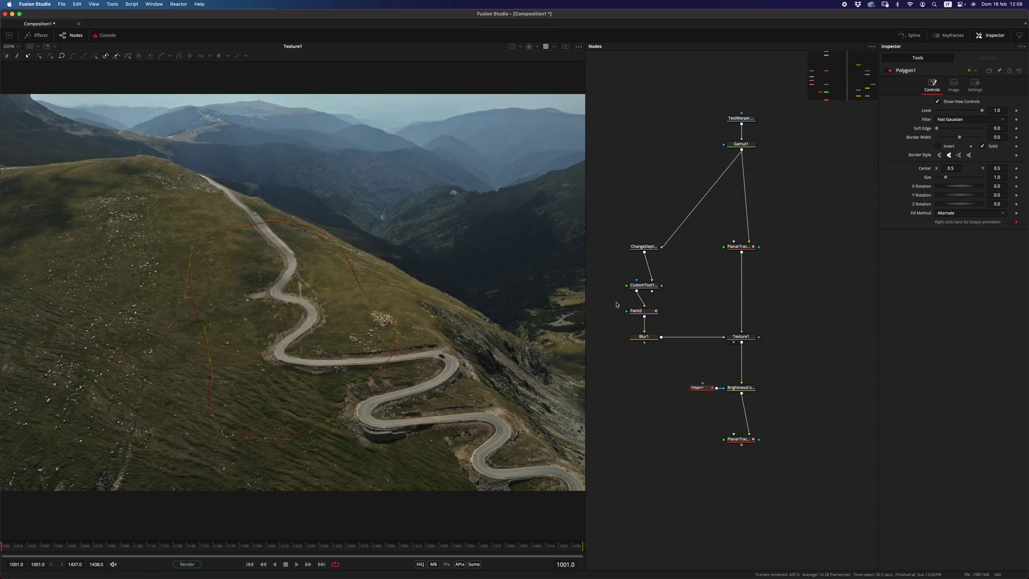
Step: Select Paint2 together with Polygon1 and toggle both off and on to compare the warped and original road, leaving them enabled
{"action": "left_click", "coordinate": [646, 311]}
{"action": "key", "text": "super+p"}
{"action": "key", "text": "super+p"}
{"action": "key", "text": "super+p"}
{"action": "key", "text": "super+p"}
{"action": "key", "text": "super+p"}
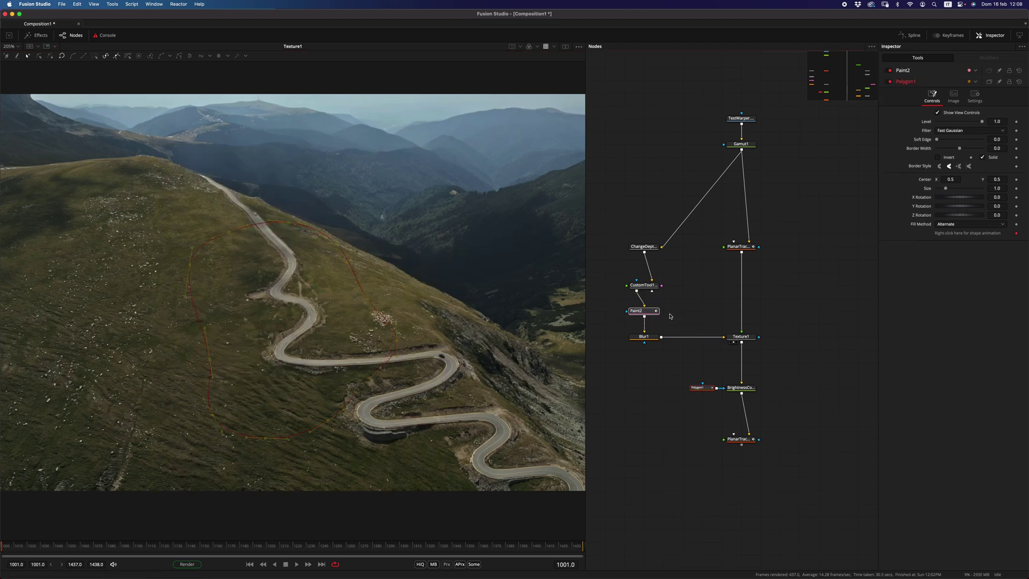
{"action": "key", "text": "super+p"}
{"action": "key", "text": "super+p"}
{"action": "key", "text": "super+p"}
{"action": "key", "text": "super+p"}
{"action": "key", "text": "super+p"}
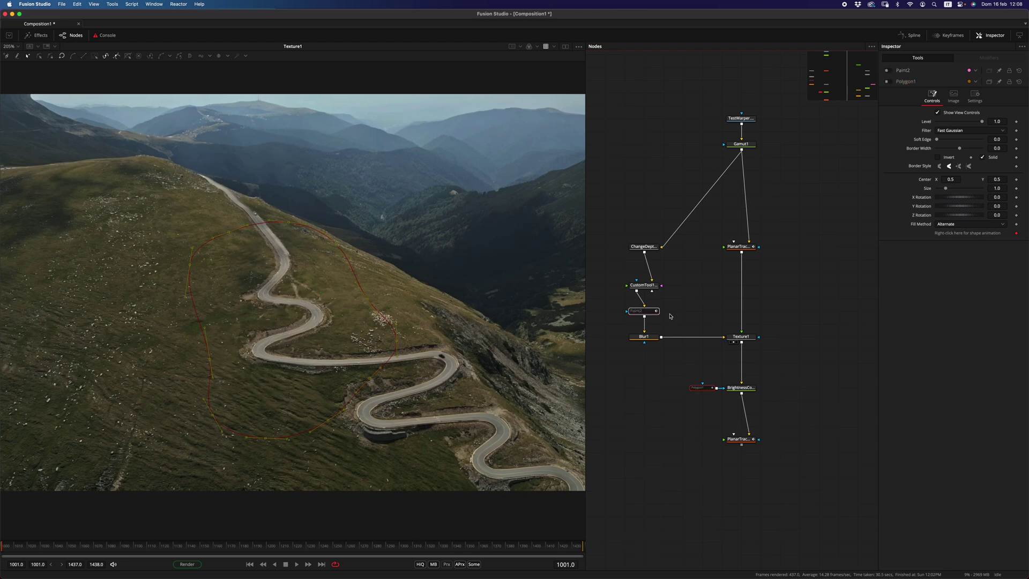
{"action": "key", "text": "super+p"}
{"action": "key", "text": "super+p"}
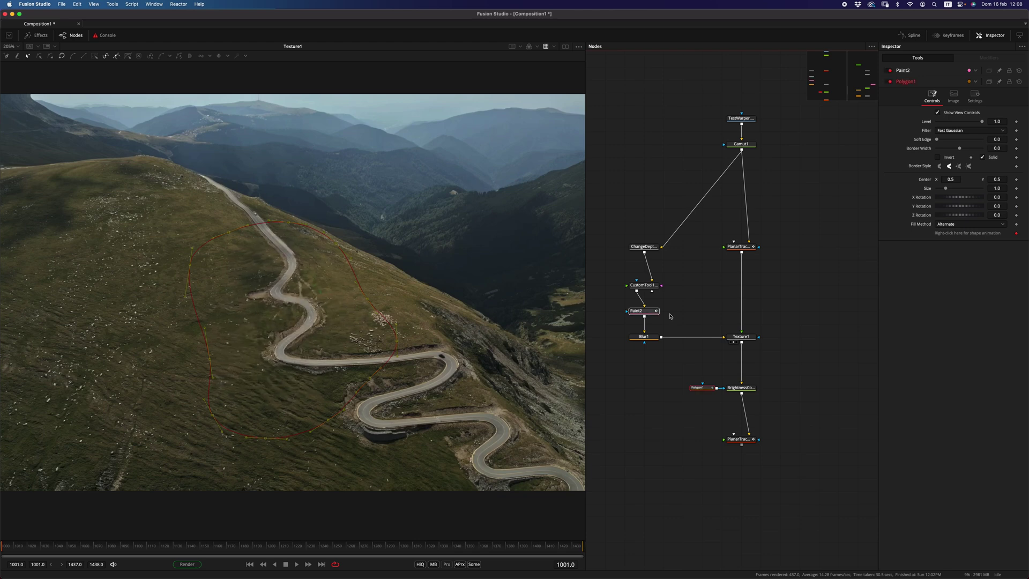
Step: View BrightnessContrast1, enable Multiply by Mask and show the cut-out road patch over a checker underlay
{"action": "left_click", "coordinate": [659, 390]}
{"action": "left_click", "coordinate": [740, 388]}
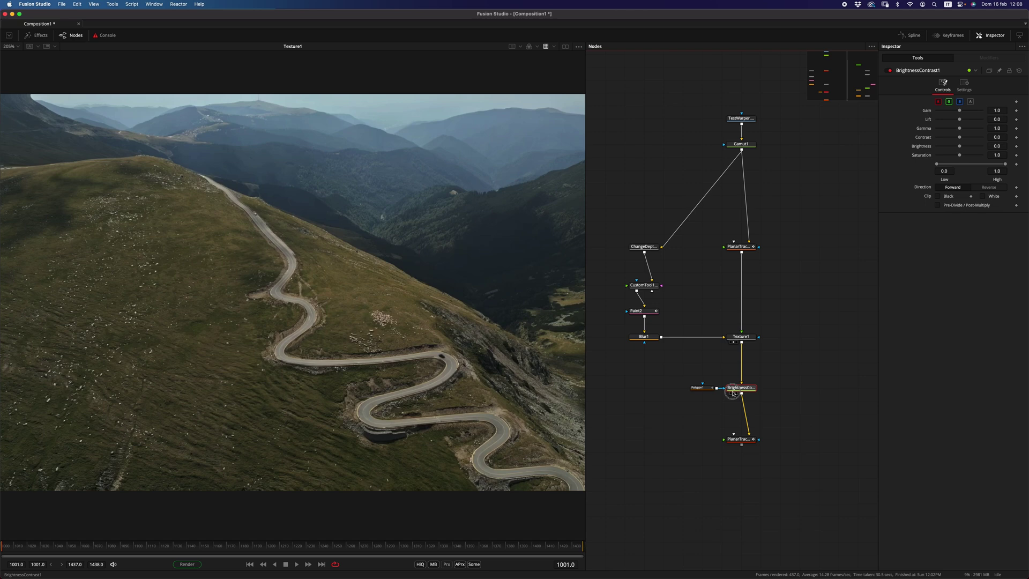
{"action": "key", "text": "2"}
{"action": "left_click", "coordinate": [965, 87]}
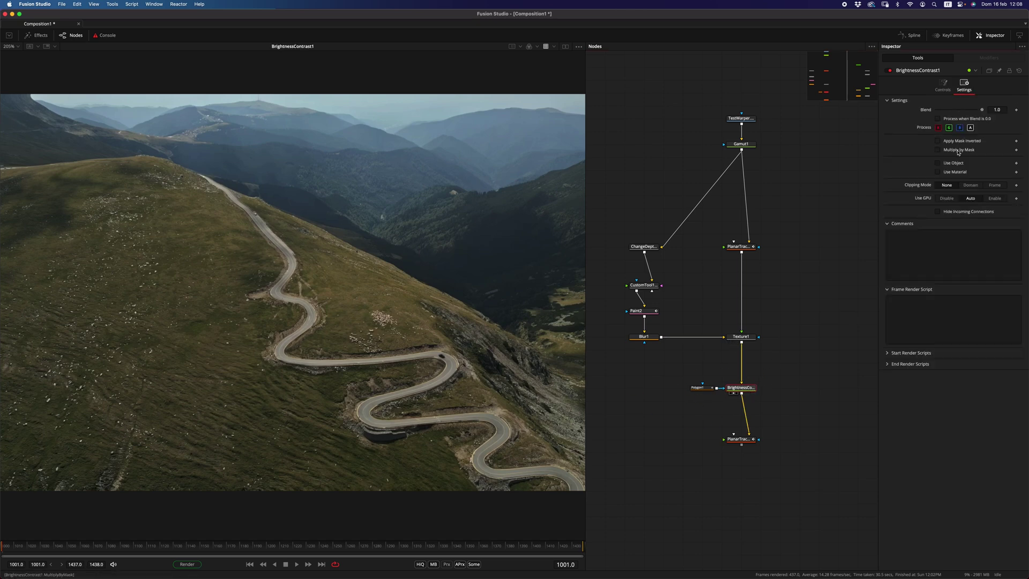
{"action": "left_click", "coordinate": [959, 151]}
{"action": "left_click", "coordinate": [943, 87]}
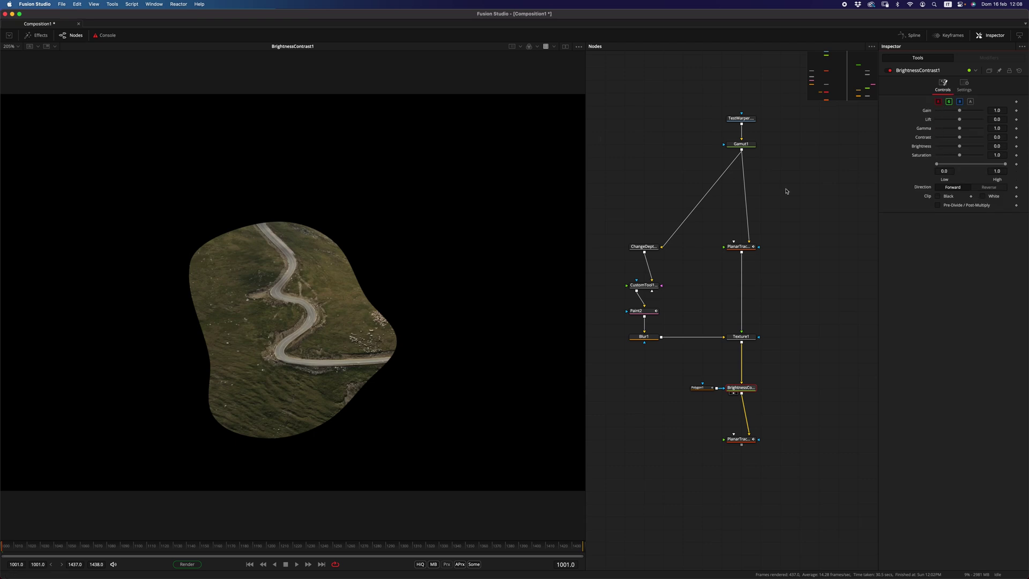
{"action": "left_click", "coordinate": [529, 46]}
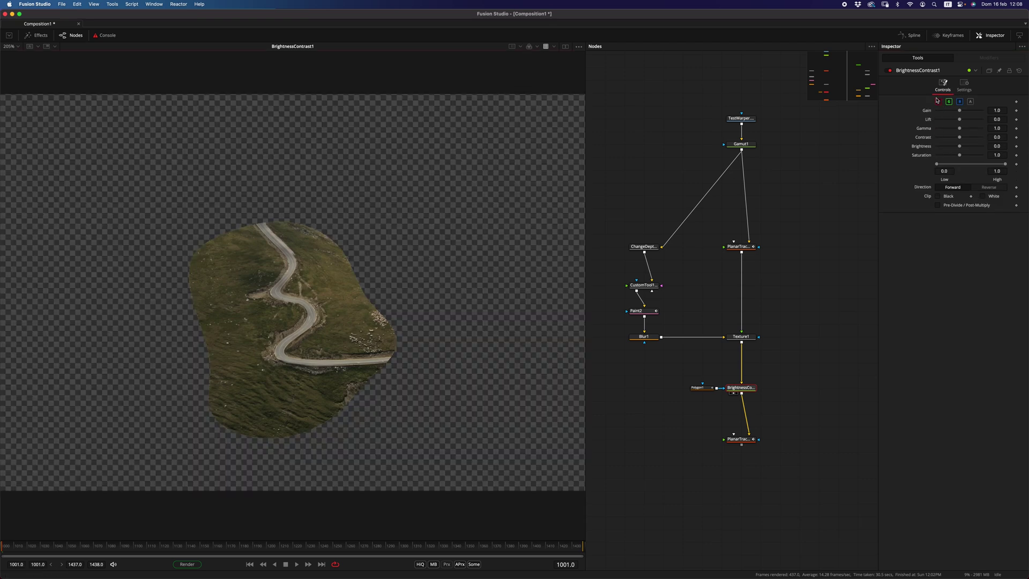
Step: Set Polygon1's Soft Edge to 0.01575 and view the feathered patch through the second planar tracker
{"action": "left_click", "coordinate": [701, 387]}
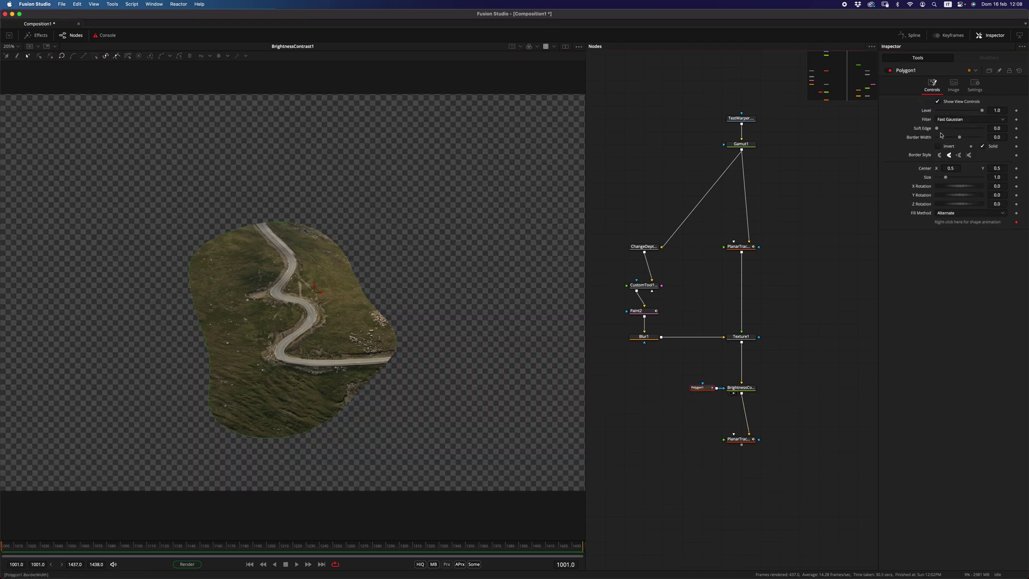
{"action": "left_click_drag", "start_coordinate": [939, 132], "coordinate": [973, 129]}
{"action": "left_click", "coordinate": [734, 444]}
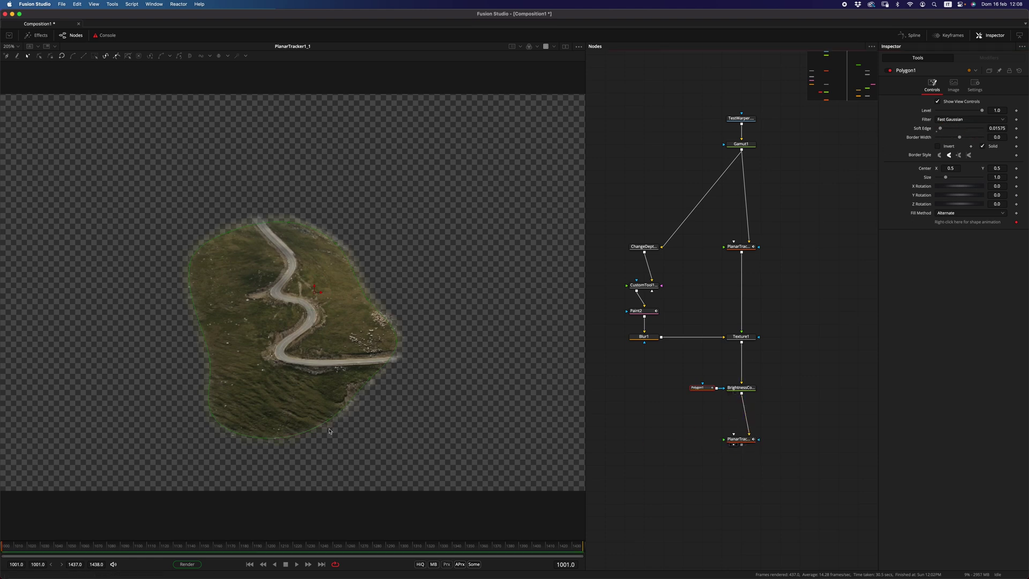
Step: Merge the second planar tracker's output over Gamut1 and check the merged result at frame 1279
{"action": "scroll", "coordinate": [380, 387], "scroll_direction": "down", "scroll_amount": 3}
{"action": "left_click_drag", "start_coordinate": [784, 104], "coordinate": [813, 145]}
{"action": "left_click", "coordinate": [811, 150]}
{"action": "left_click_drag", "start_coordinate": [759, 439], "coordinate": [800, 150]}
{"action": "left_click_drag", "start_coordinate": [789, 439], "coordinate": [317, 450]}
{"action": "scroll", "coordinate": [377, 364], "scroll_direction": "up", "scroll_amount": 3}
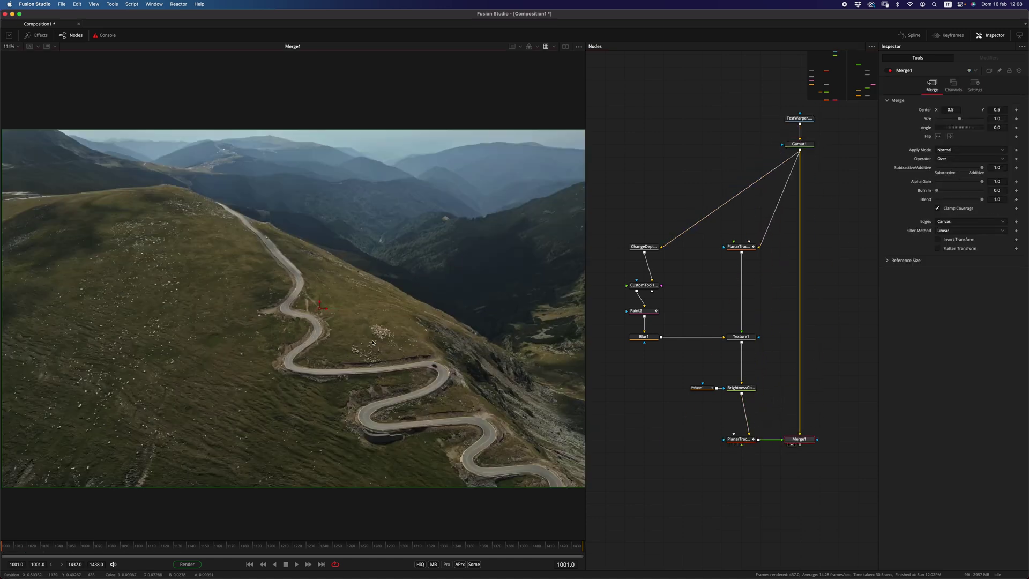
{"action": "left_click_drag", "start_coordinate": [138, 542], "coordinate": [373, 509]}
{"action": "left_click_drag", "start_coordinate": [698, 265], "coordinate": [593, 388]}
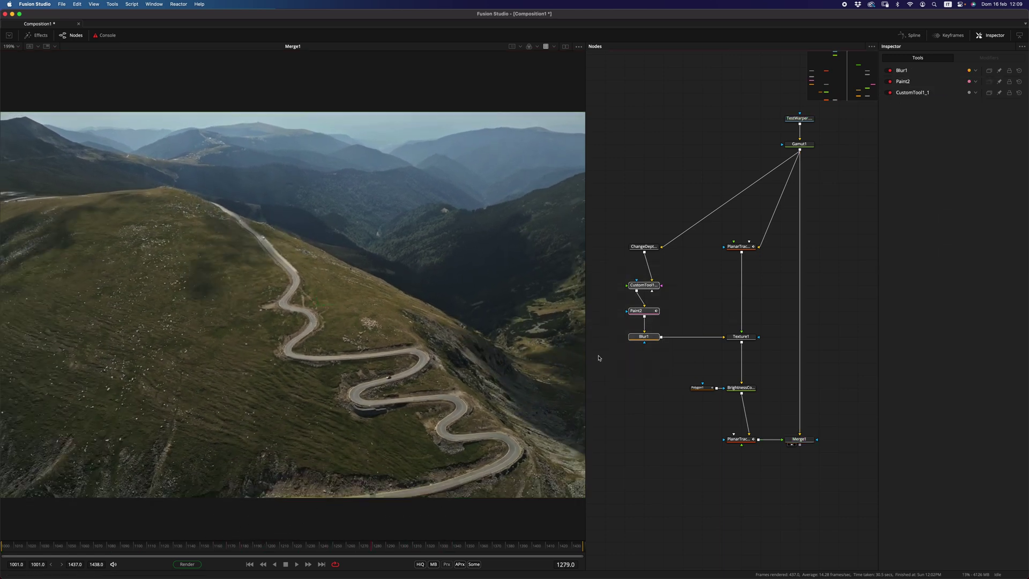
{"action": "left_click", "coordinate": [643, 286], "text": "ctrl"}
{"action": "right_click", "coordinate": [310, 301]}
{"action": "left_click", "coordinate": [329, 282]}
{"action": "left_click", "coordinate": [649, 413]}
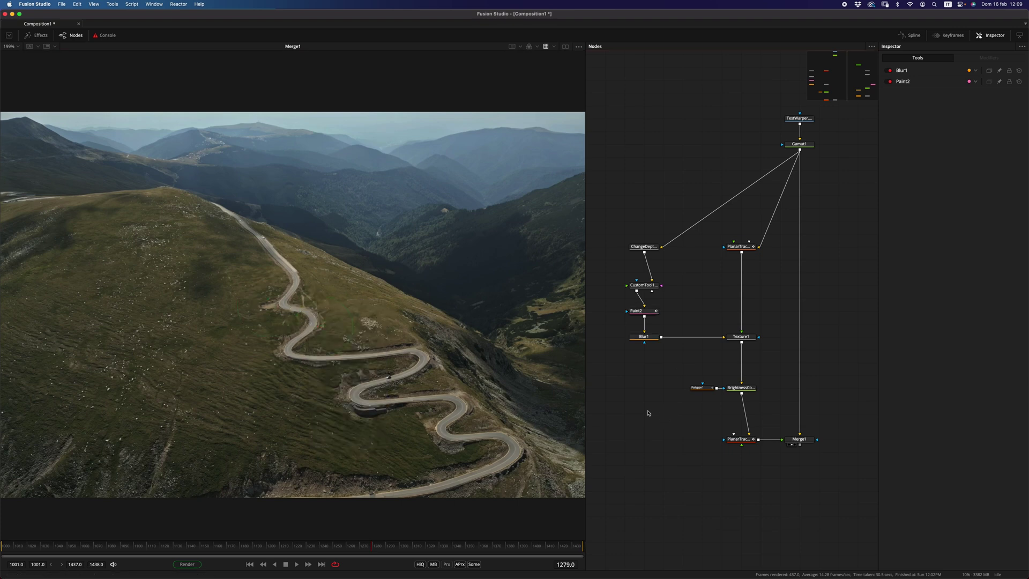
Step: Compare Gamut1 with Merge1 close up on the warped road bends at frame 1279
{"action": "scroll", "coordinate": [322, 327], "scroll_direction": "up", "scroll_amount": 4}
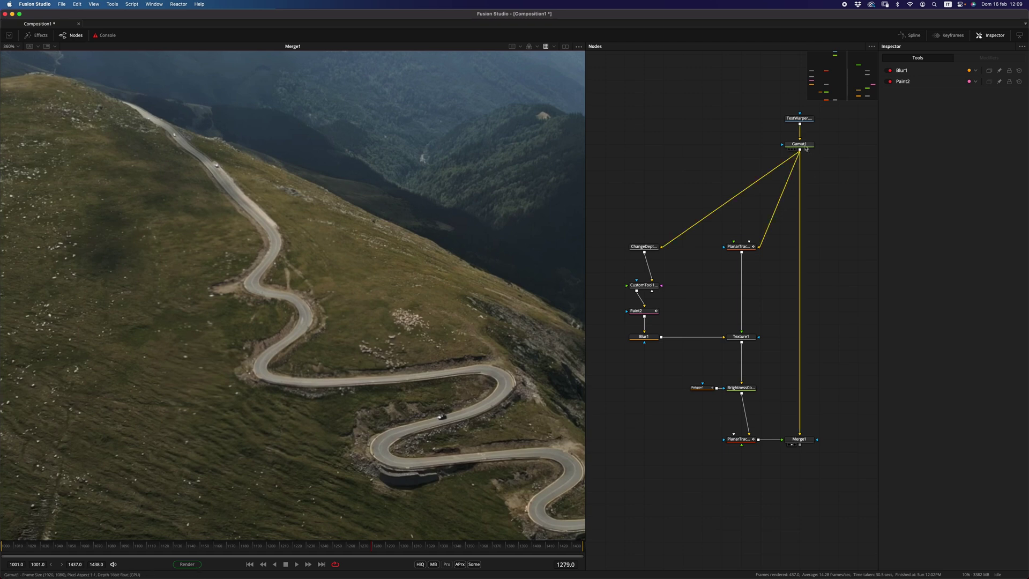
{"action": "left_click", "coordinate": [792, 149]}
{"action": "left_click", "coordinate": [792, 444]}
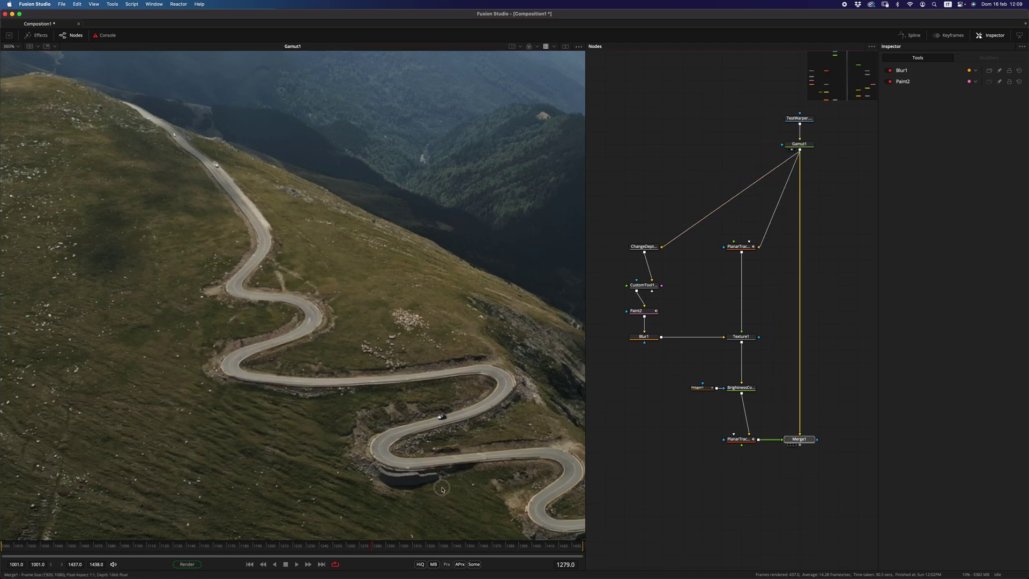
Step: Move Merge1, PlanarTracker1_1, BrightnessContrast1 and Polygon1 down together to open space below Texture1
{"action": "left_click_drag", "start_coordinate": [655, 494], "coordinate": [834, 376]}
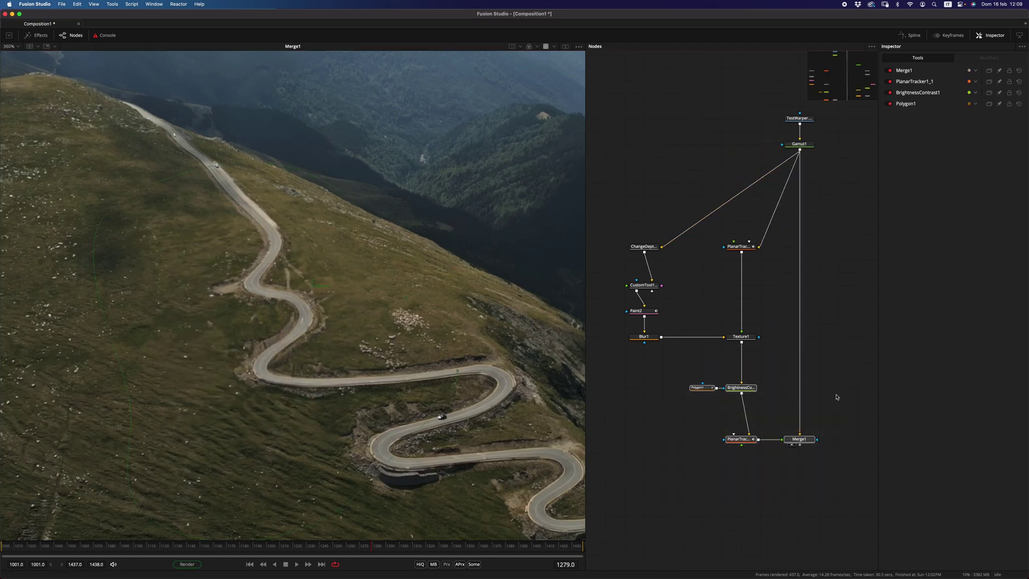
{"action": "left_click_drag", "start_coordinate": [807, 440], "coordinate": [807, 542]}
{"action": "scroll", "coordinate": [751, 352], "scroll_direction": "down", "scroll_amount": 5}
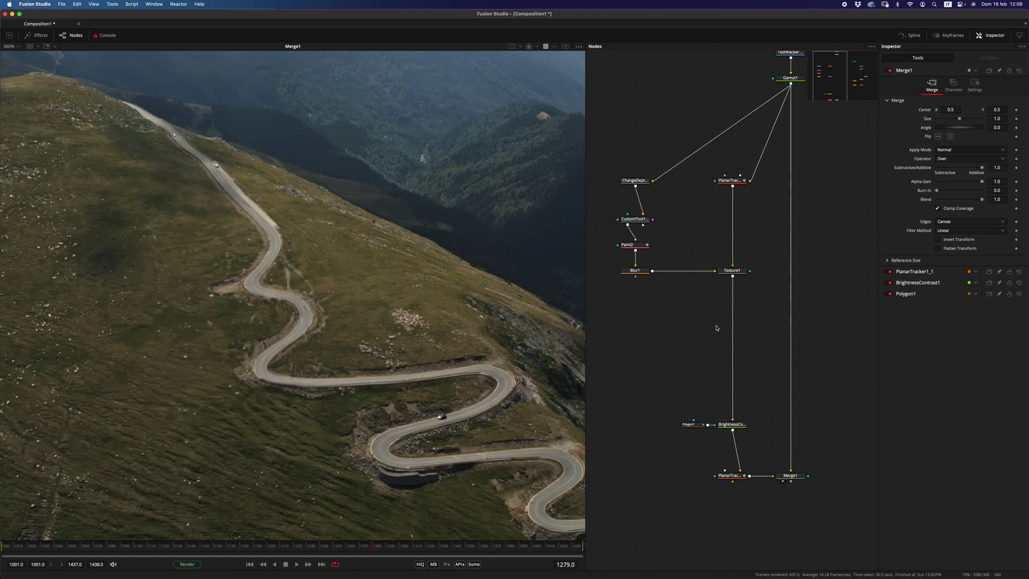
Step: Insert a Color Space Transform node between Texture1 and BrightnessContrast1 and view its output
{"action": "key", "text": "shift+space"}
{"action": "type", "text": "ply"}
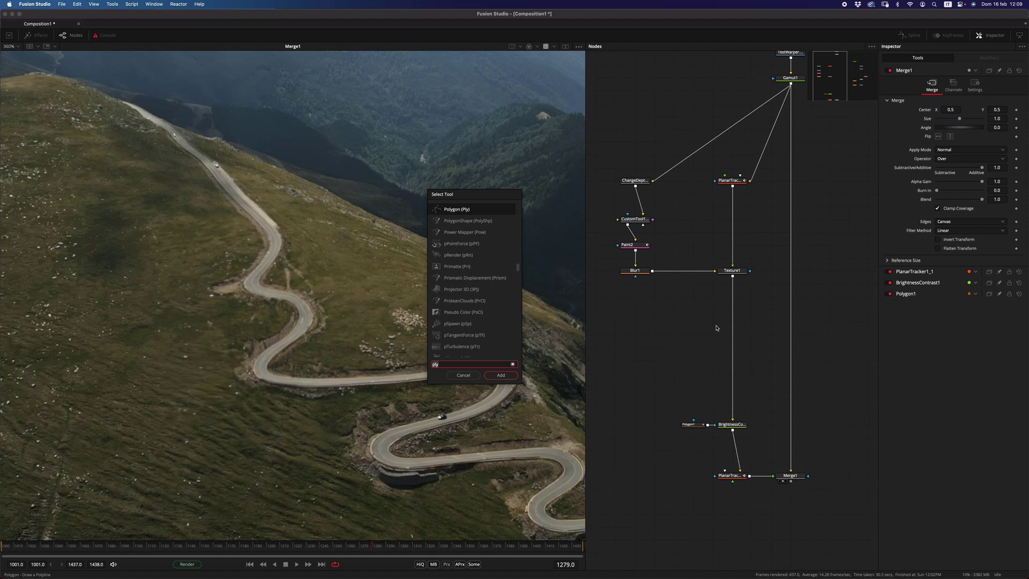
{"action": "type", "text": "cst"}
{"action": "key", "text": "Return"}
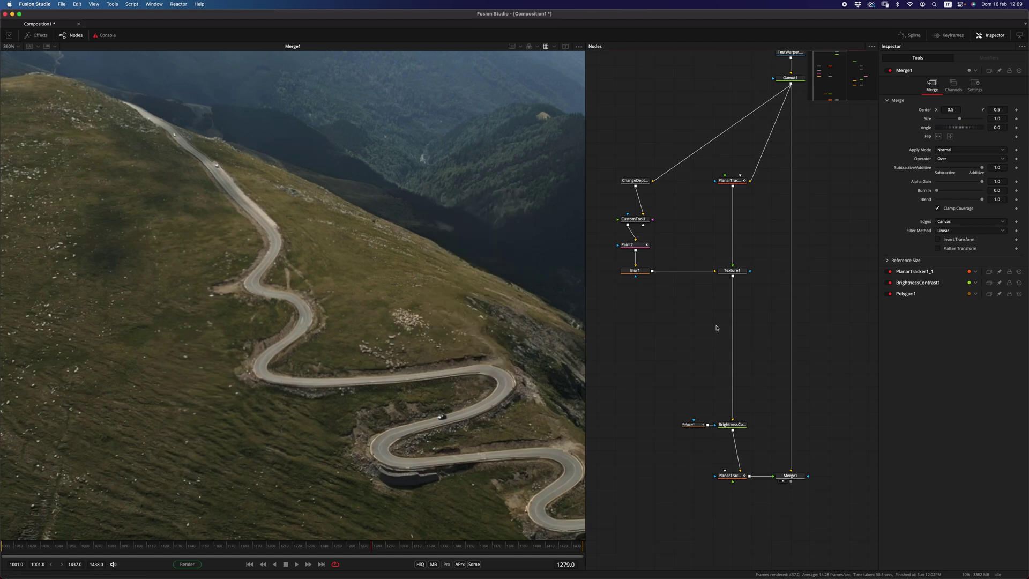
{"action": "key", "text": "shift+space"}
{"action": "type", "text": "cst"}
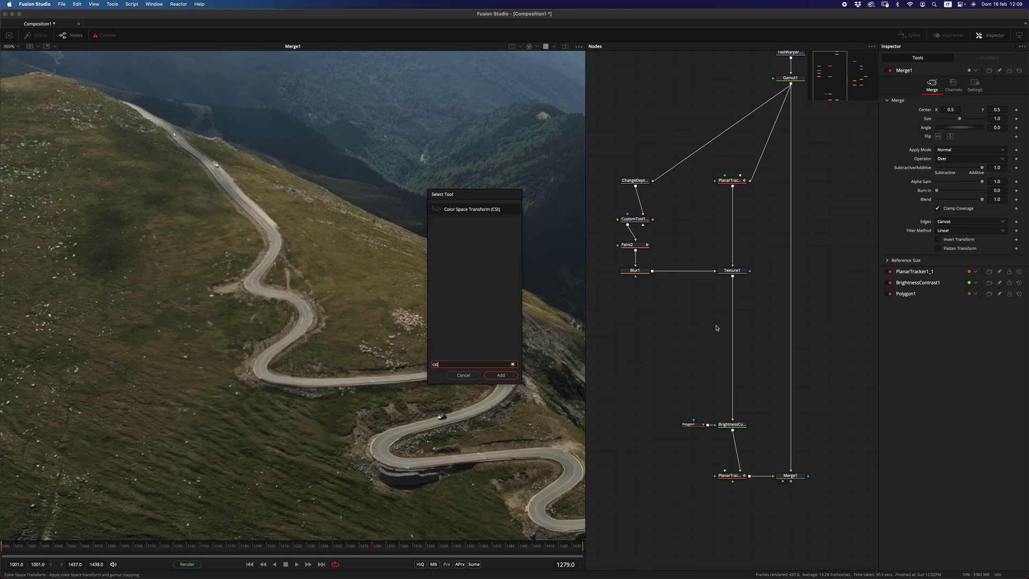
{"action": "key", "text": "Return"}
{"action": "left_click_drag", "start_coordinate": [716, 332], "coordinate": [735, 311]}
{"action": "key", "text": "1"}
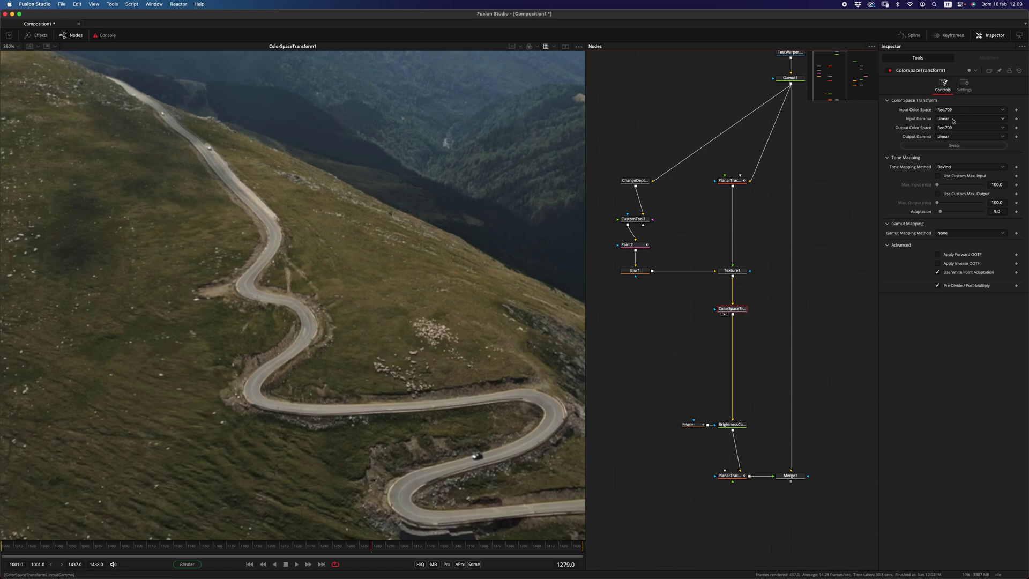
Step: Set the Color Space Transform's output gamma to Sony S-Log3
{"action": "left_click", "coordinate": [939, 137]}
{"action": "scroll", "coordinate": [976, 171], "scroll_direction": "down", "scroll_amount": 5}
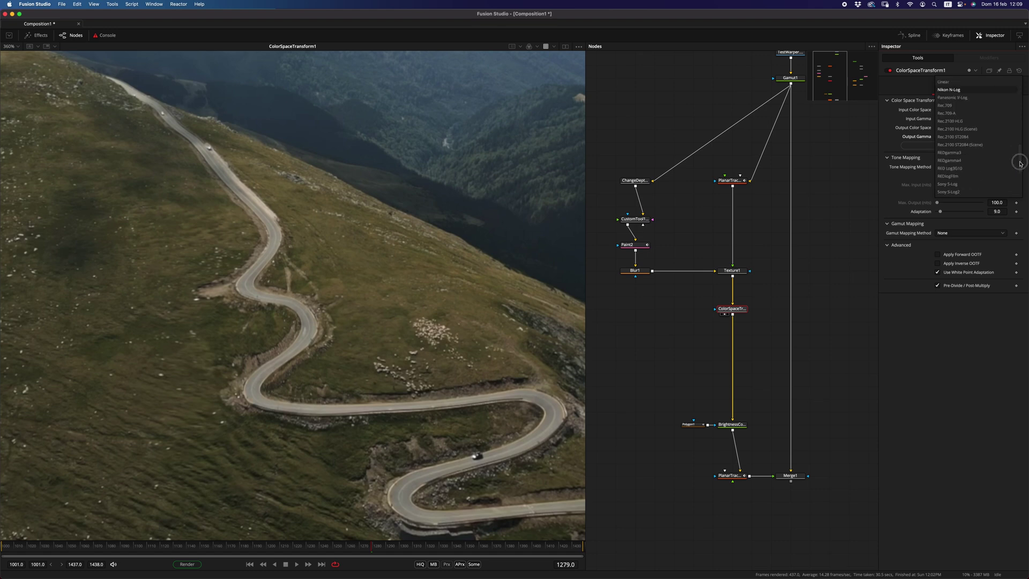
{"action": "left_click", "coordinate": [960, 113]}
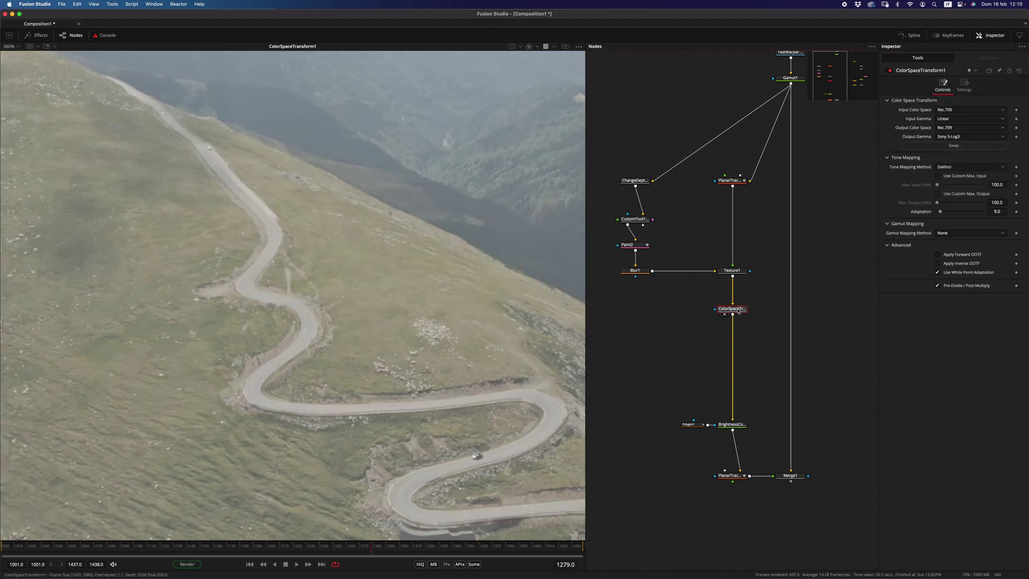
Step: Insert a copy of the Color Space Transform below the first with input and output swapped, and compare its result with Texture1
{"action": "key", "text": "super+c"}
{"action": "key", "text": "super+v"}
{"action": "left_click_drag", "start_coordinate": [743, 324], "coordinate": [627, 376]}
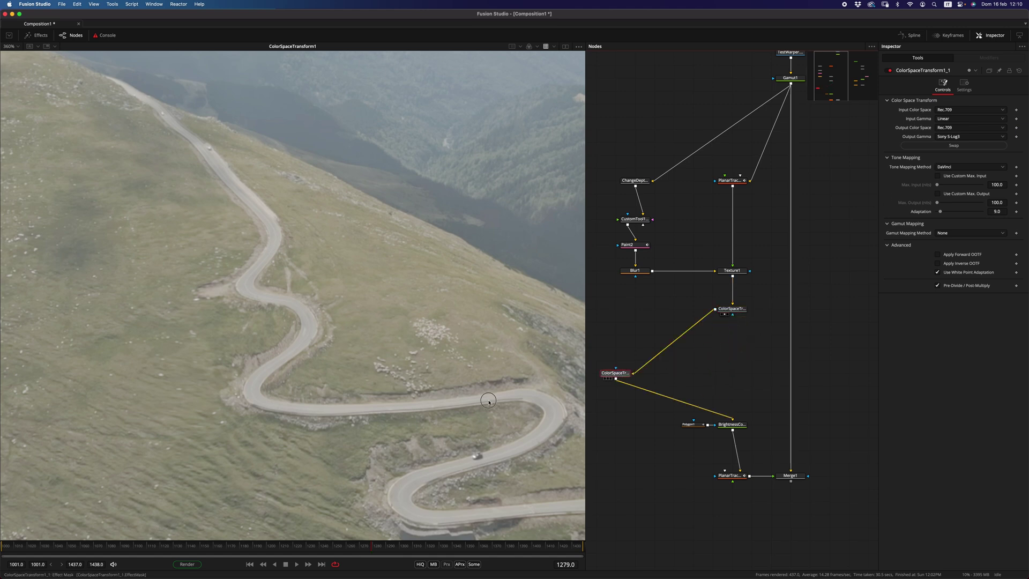
{"action": "left_click_drag", "start_coordinate": [488, 401], "coordinate": [487, 400]}
{"action": "left_click", "coordinate": [939, 146]}
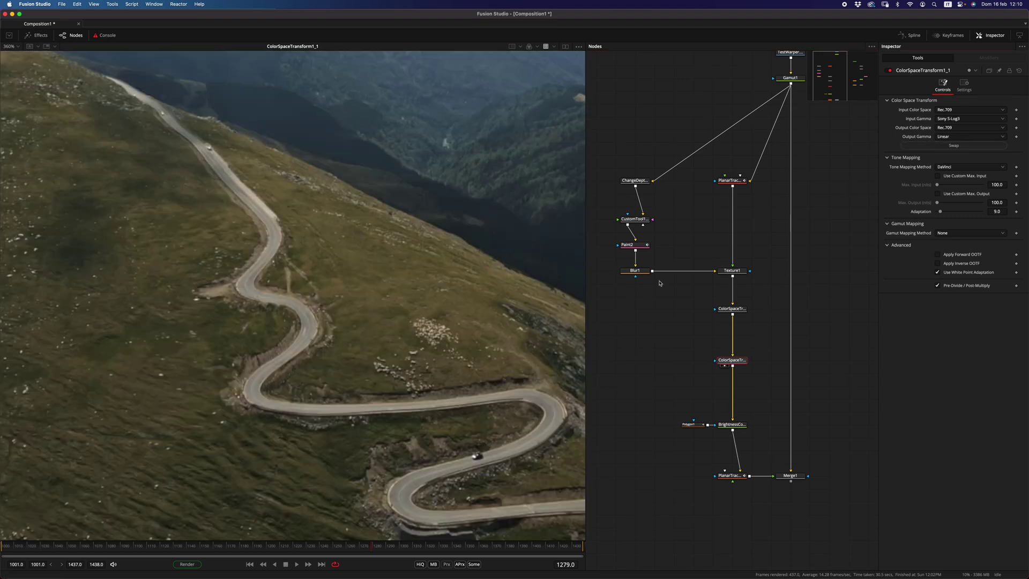
{"action": "left_click", "coordinate": [725, 276]}
{"action": "left_click", "coordinate": [725, 365]}
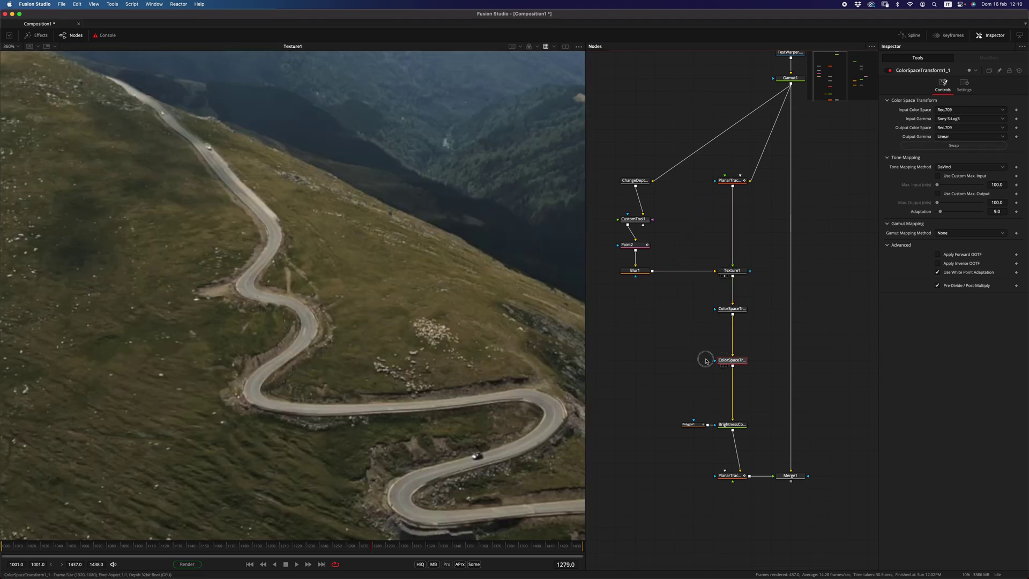
Step: Insert a Sharpen node between the two Color Space Transform nodes
{"action": "left_click", "coordinate": [742, 311]}
{"action": "key", "text": "shift+space"}
{"action": "type", "text": "cst"}
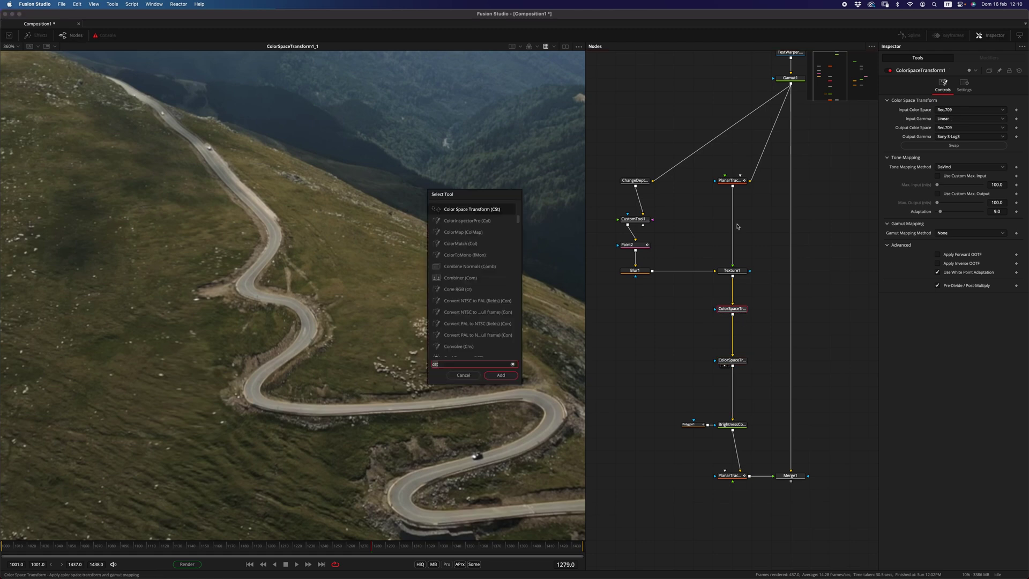
{"action": "key", "text": "BackSpace"}
{"action": "key", "text": "BackSpace"}
{"action": "key", "text": "BackSpace"}
{"action": "type", "text": "shr"}
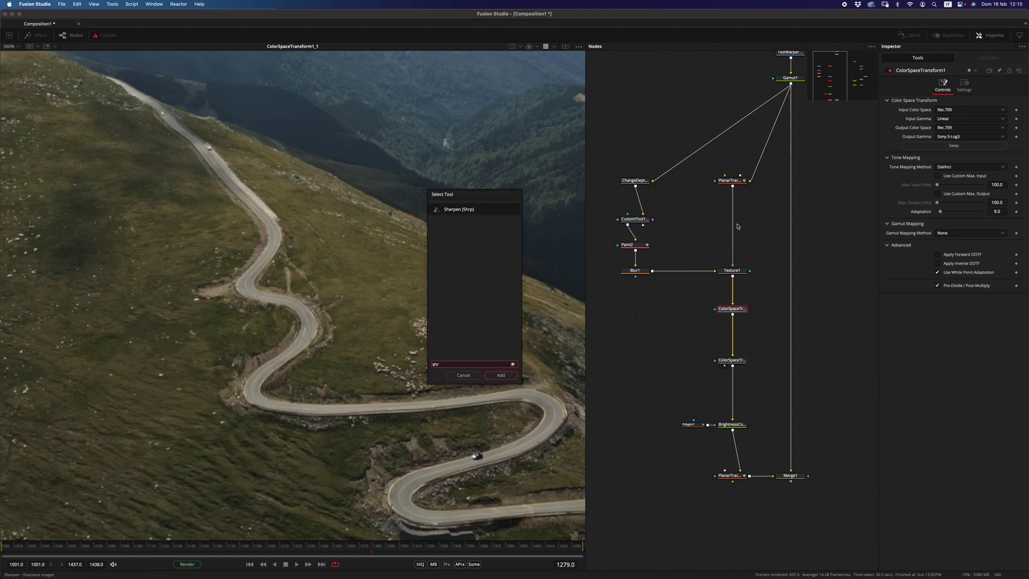
{"action": "key", "text": "Return"}
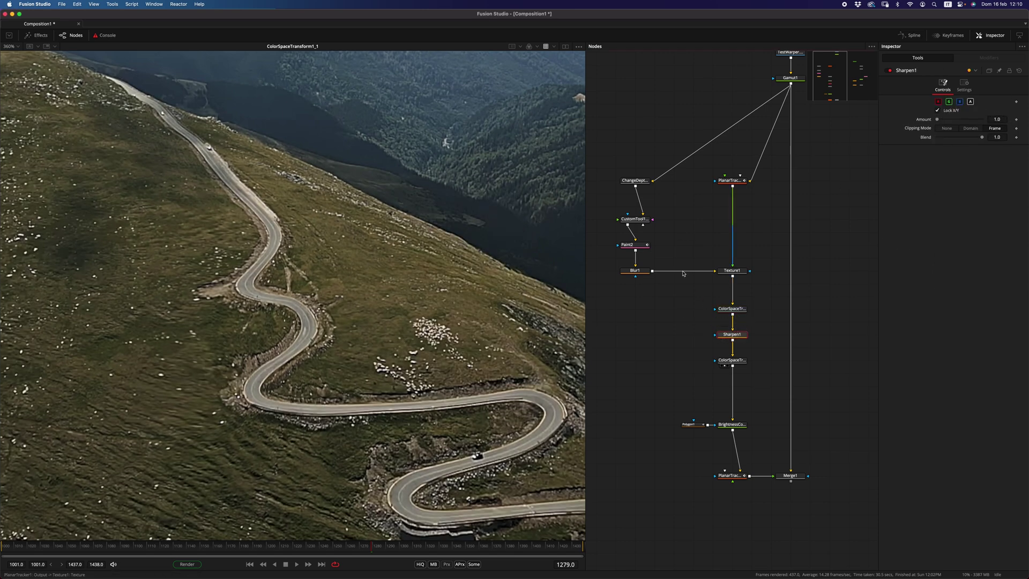
Step: Keyframe Sharpen1's Amount at 0 on frame 1001
{"action": "left_click", "coordinate": [250, 565]}
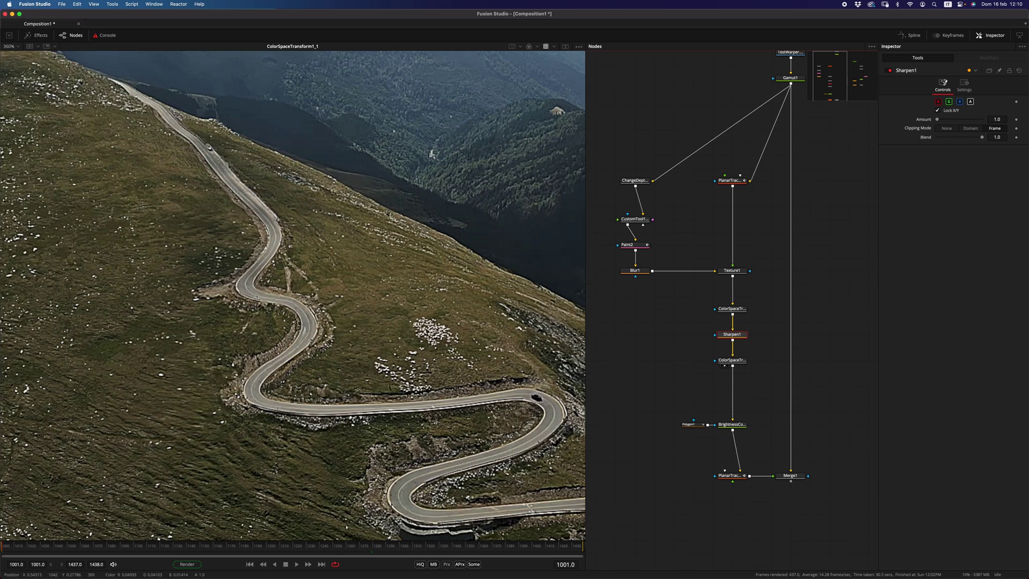
{"action": "left_click", "coordinate": [1005, 119]}
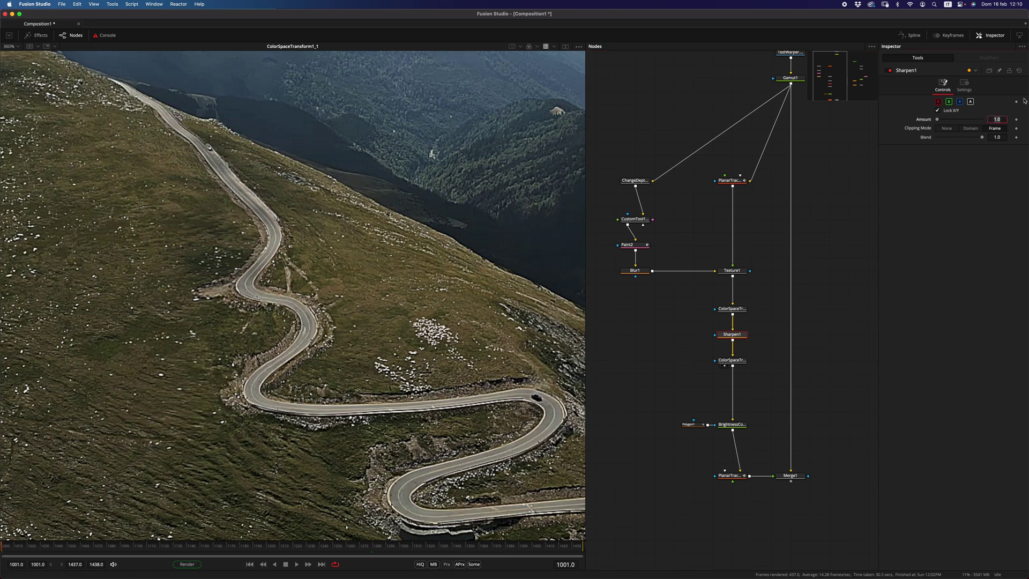
{"action": "type", "text": "0"}
{"action": "key", "text": "Return"}
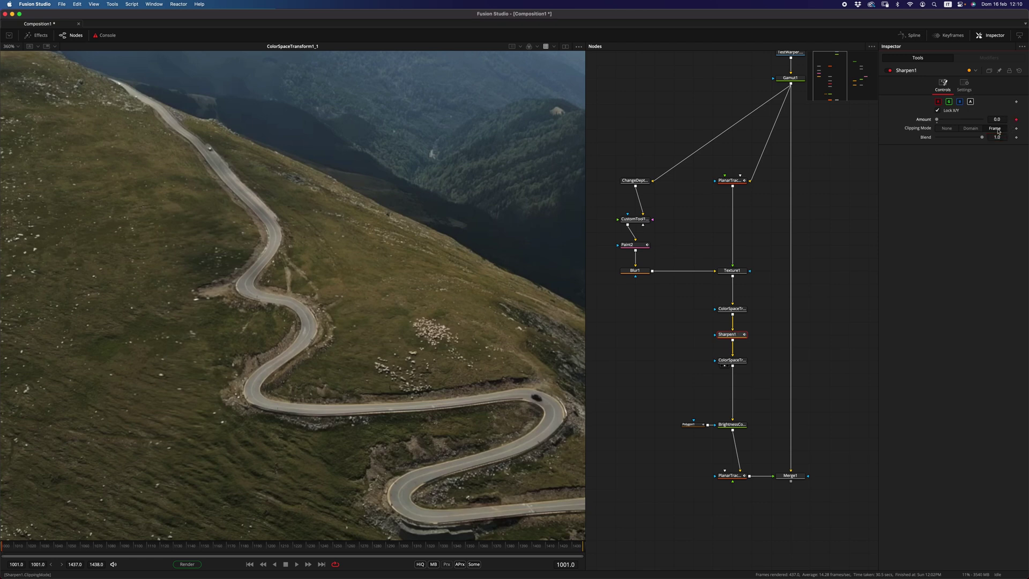
Step: View Merge1, go to frame 1061 and set Sharpen1's Amount to 0.35 there
{"action": "left_click_drag", "start_coordinate": [791, 475], "coordinate": [536, 472]}
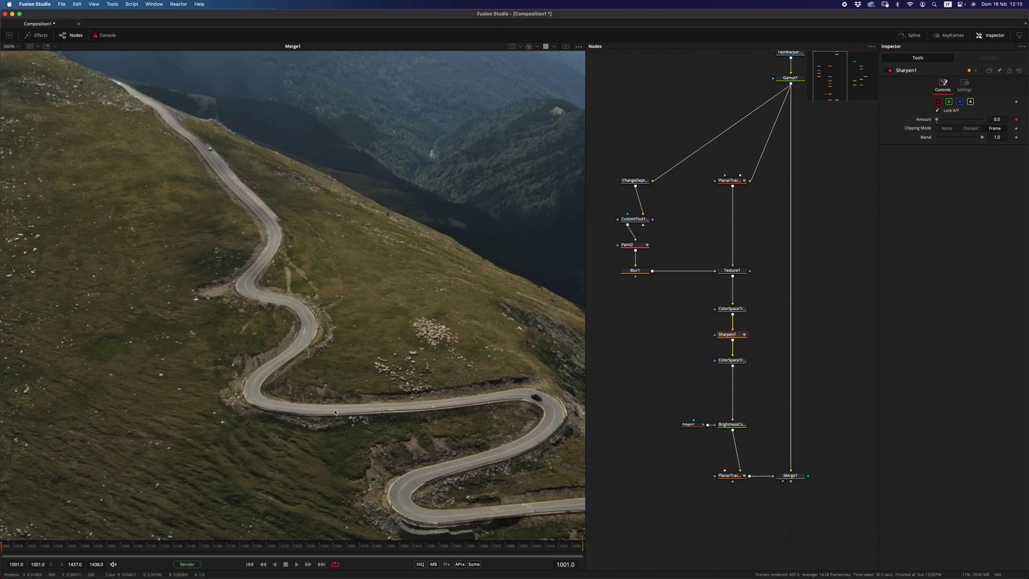
{"action": "left_click_drag", "start_coordinate": [19, 544], "coordinate": [83, 542]}
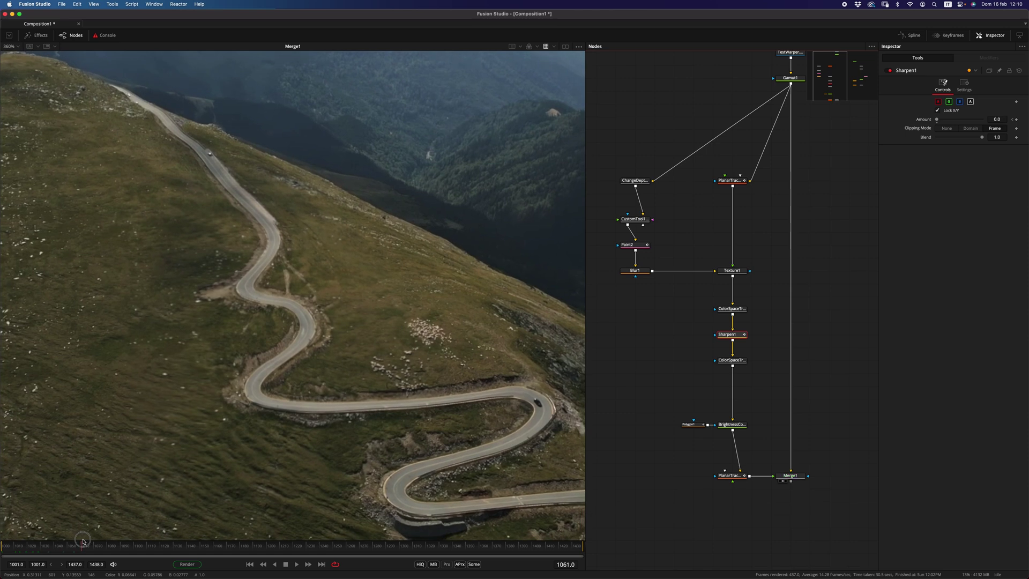
{"action": "left_click", "coordinate": [1003, 118]}
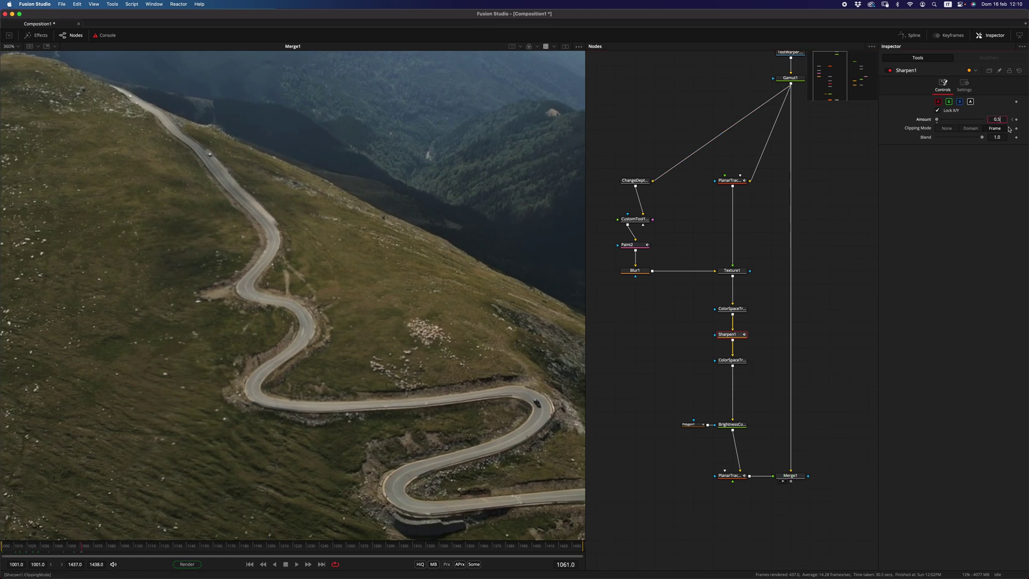
{"action": "key", "text": "Tab"}
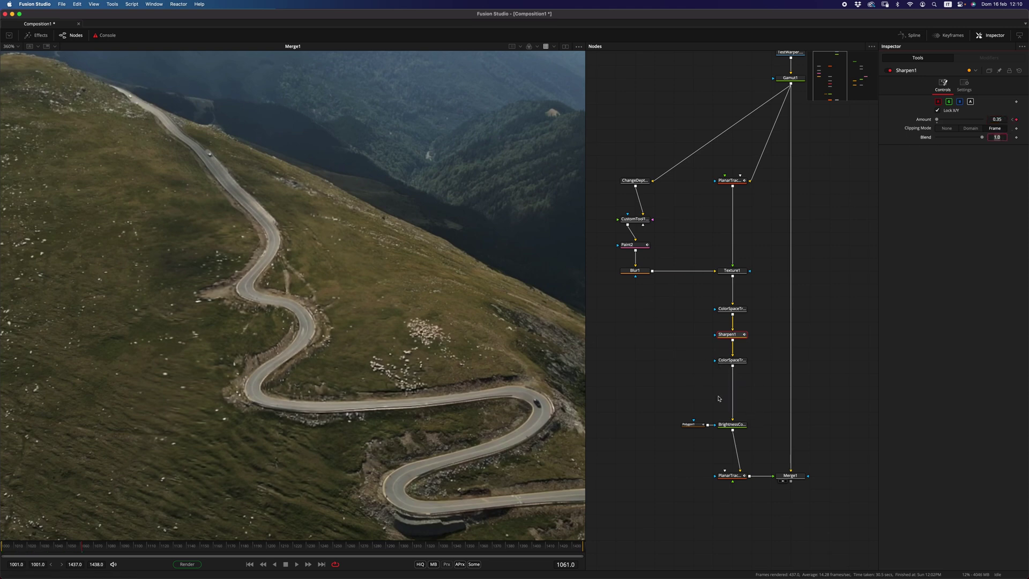
Step: Fit Merge1's full image in the viewer and scrub to frame 1300 to check the warped shot
{"action": "left_click", "coordinate": [790, 475]}
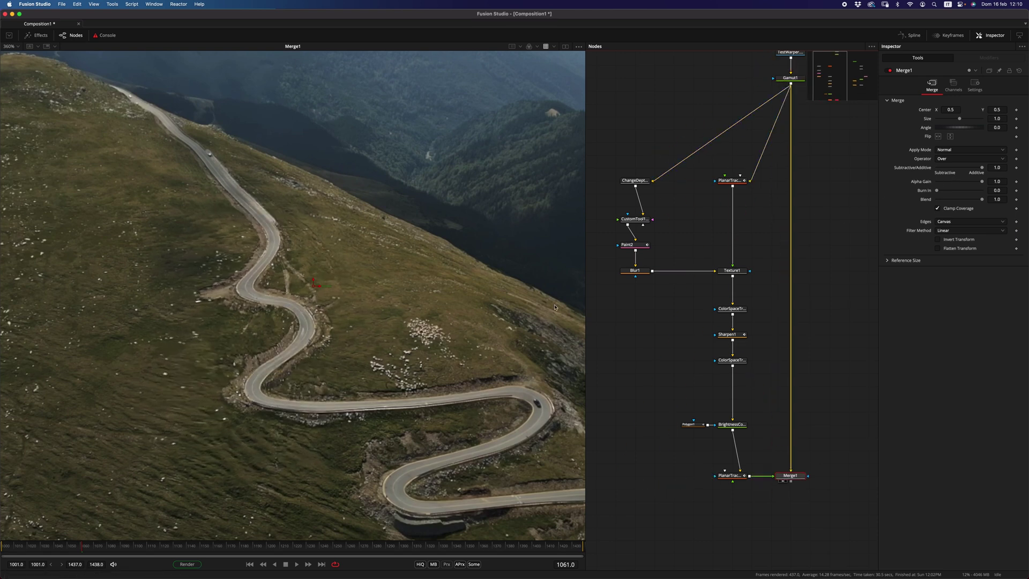
{"action": "key", "text": "ctrl+f"}
{"action": "left_click_drag", "start_coordinate": [284, 543], "coordinate": [398, 542]}
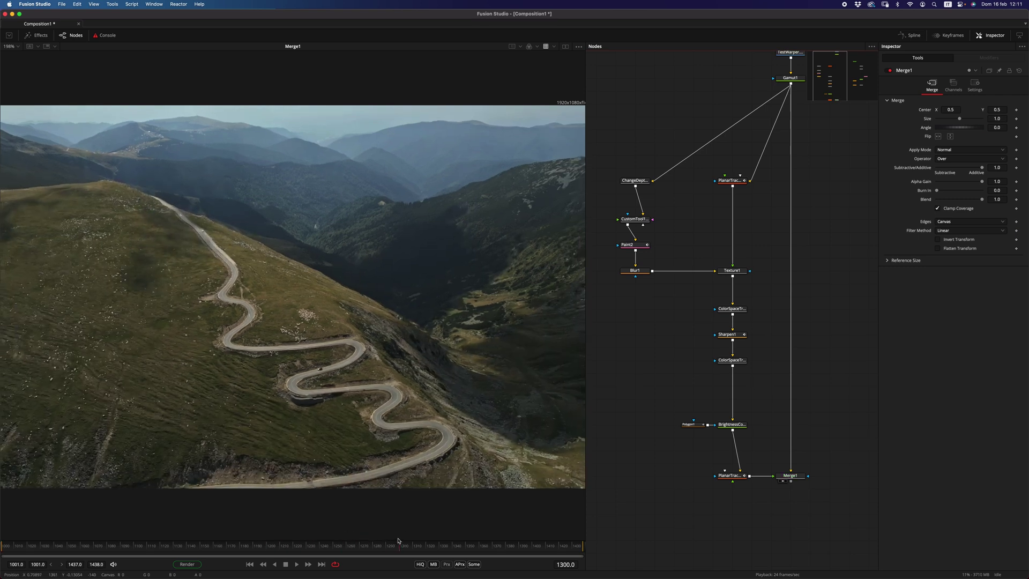